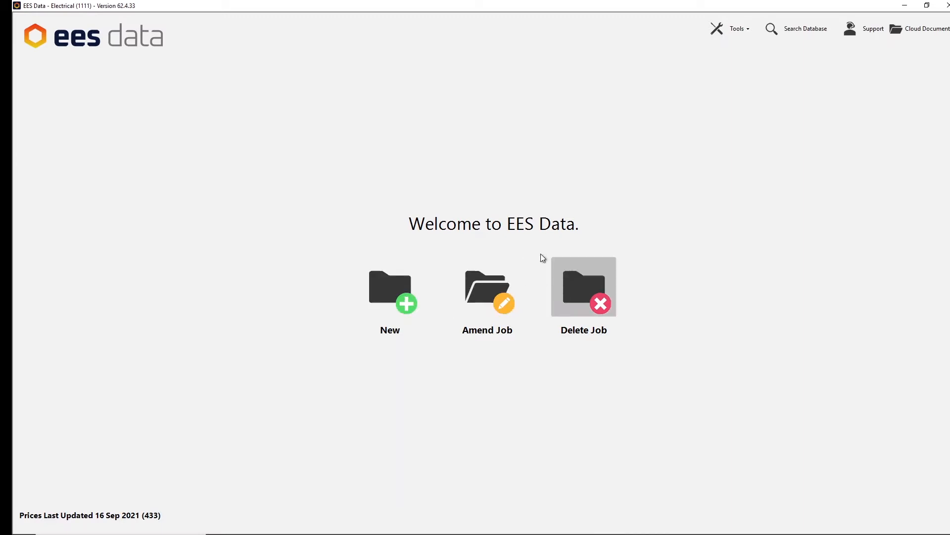
Look through the support window's help articles and contact options, and close it
left_click(863, 29)
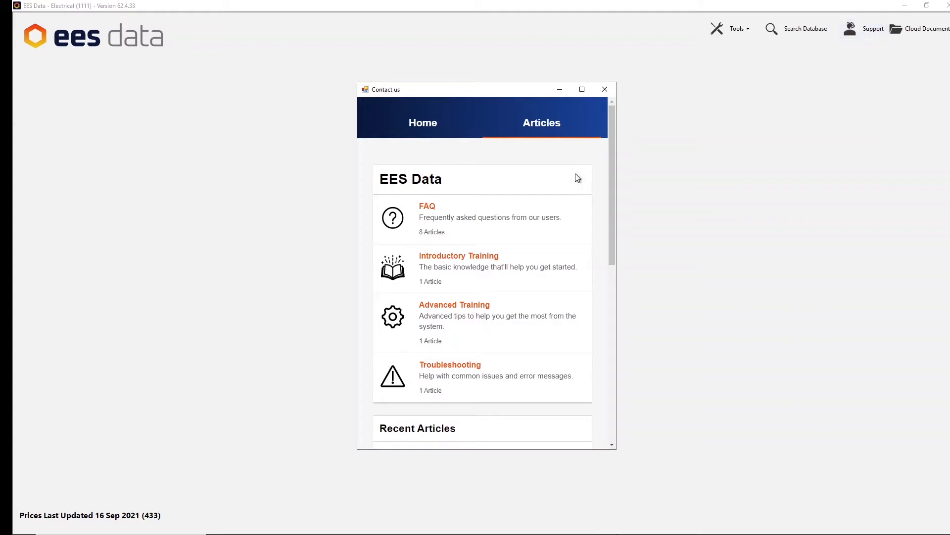
left_click(405, 134)
left_click(422, 124)
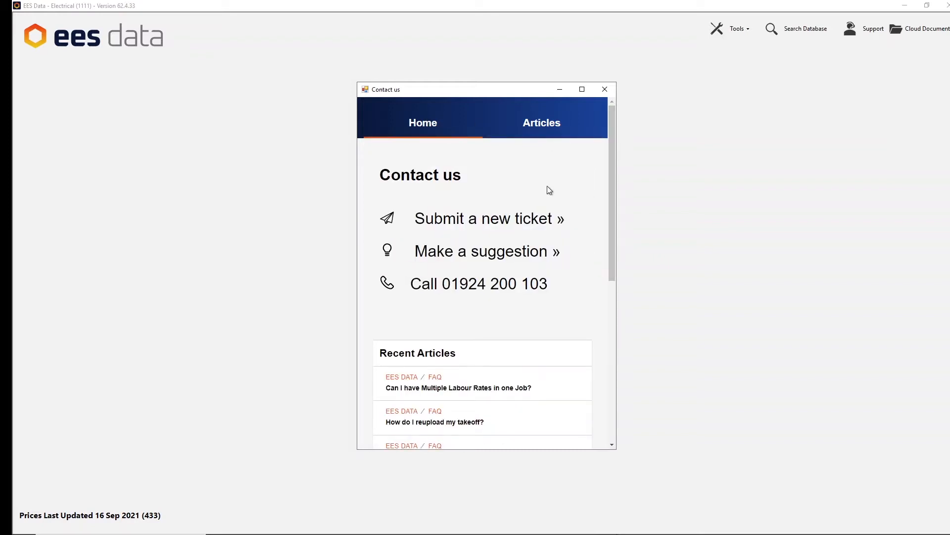
left_click(605, 90)
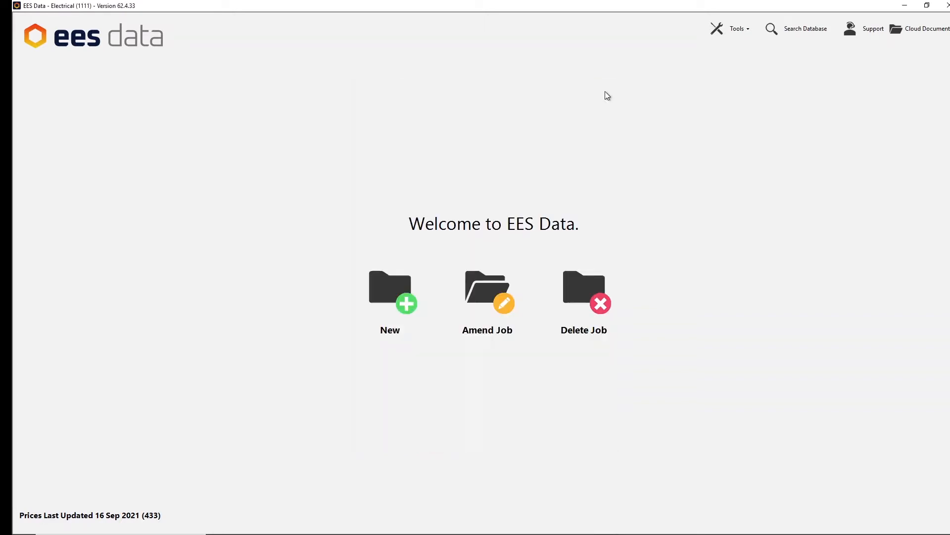
Start a new job with the job code EQ1001 and the job name "EES Online training"
left_click(402, 296)
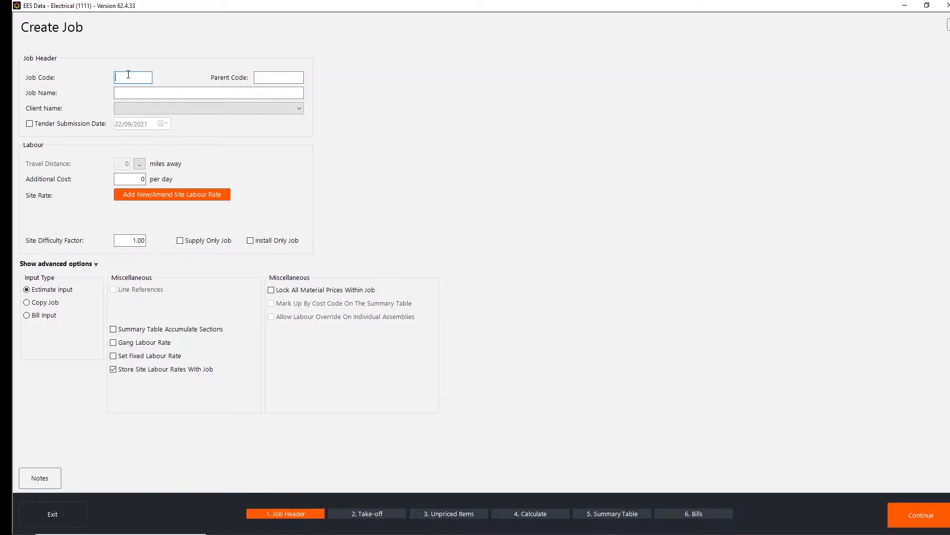
type("EQ1")
key("BackSpace")
type("1001")
left_click(165, 88)
type("EES")
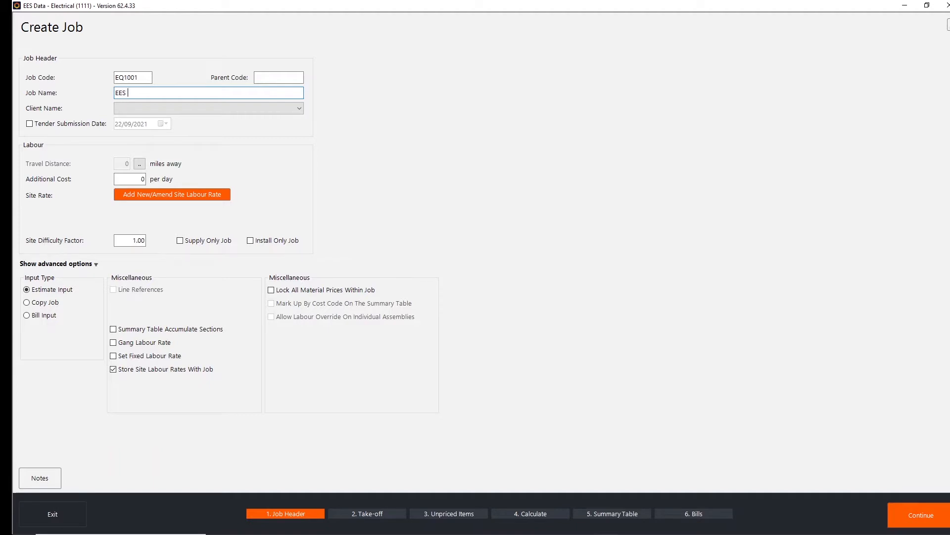
type(" Online training")
Assign the client EES Data to the job and enable a tender submission date of 29/09/2021
left_click(188, 109)
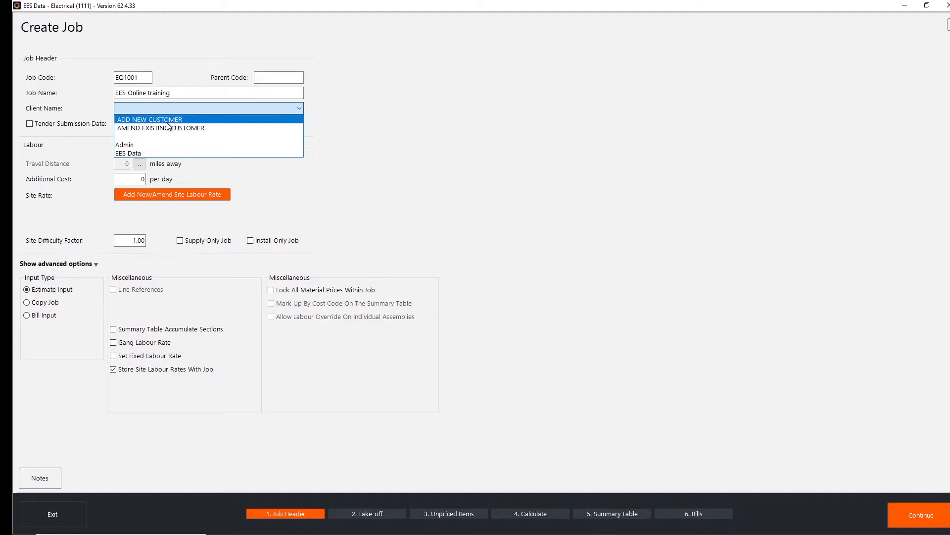
left_click(147, 153)
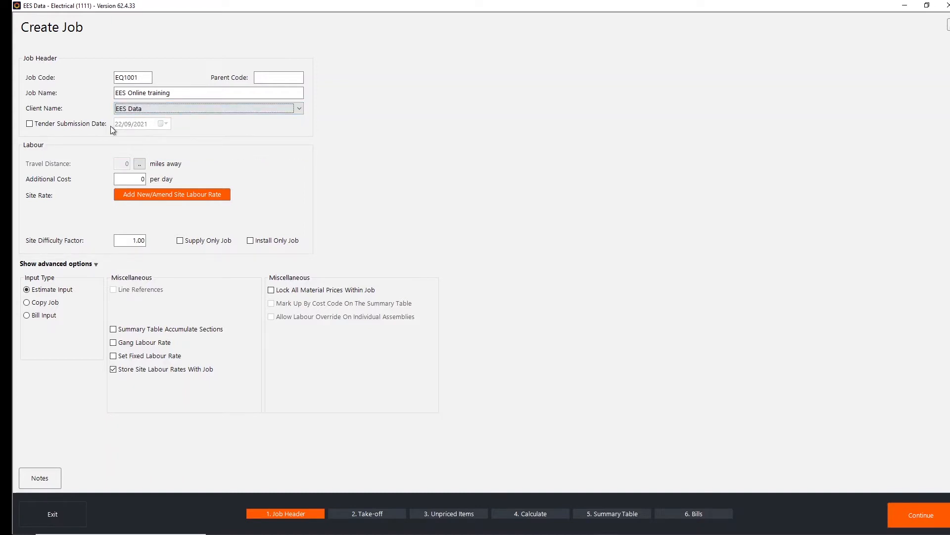
left_click(87, 122)
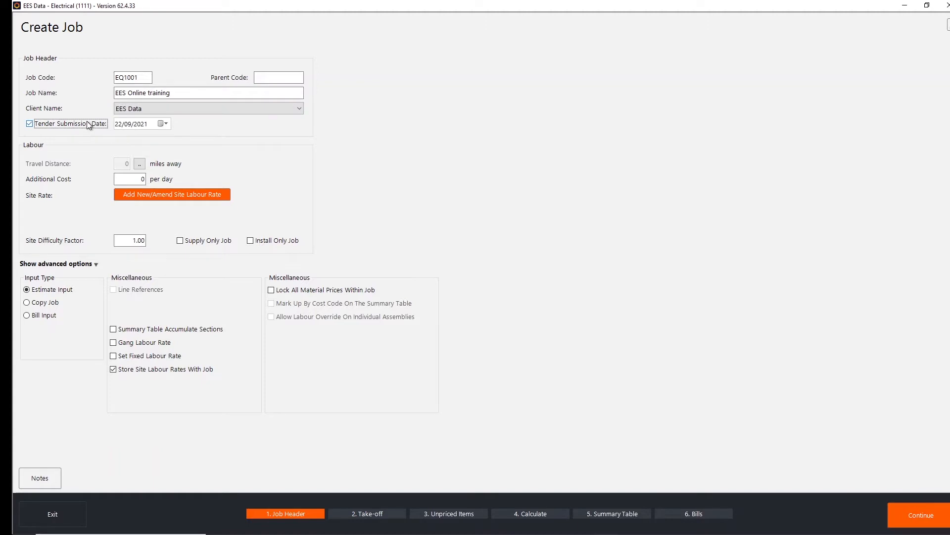
left_click(166, 124)
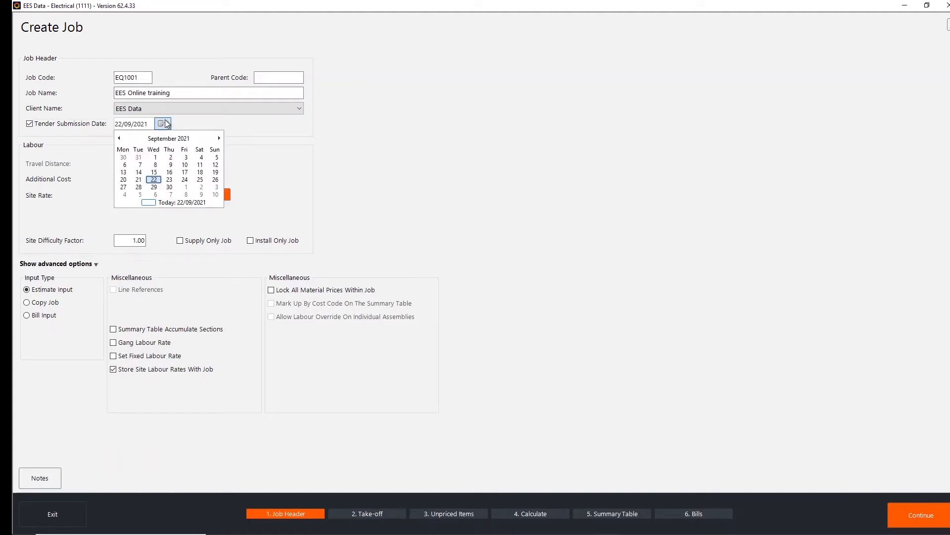
left_click(154, 187)
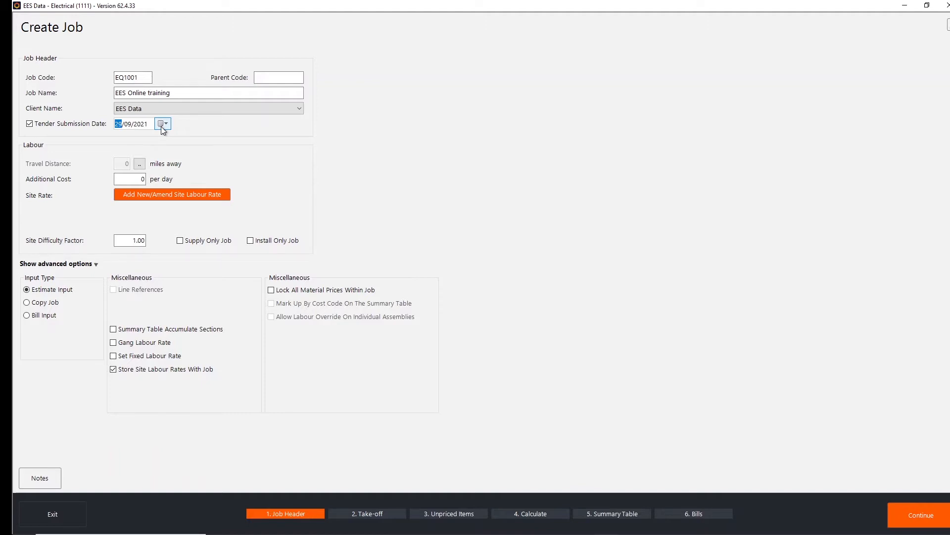
left_click(294, 75)
Review the travel distance out allowances and the additional cost per day for the job's labour
left_click(140, 163)
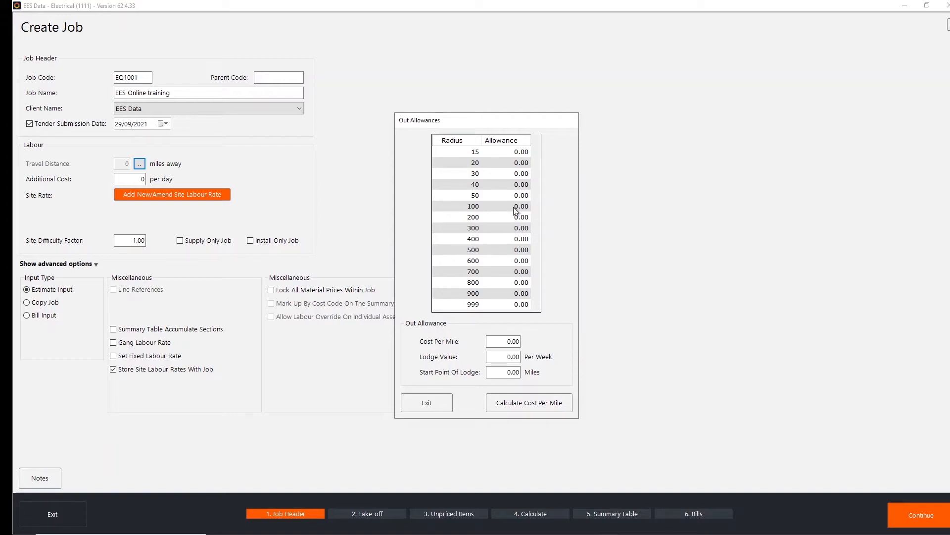
left_click(422, 408)
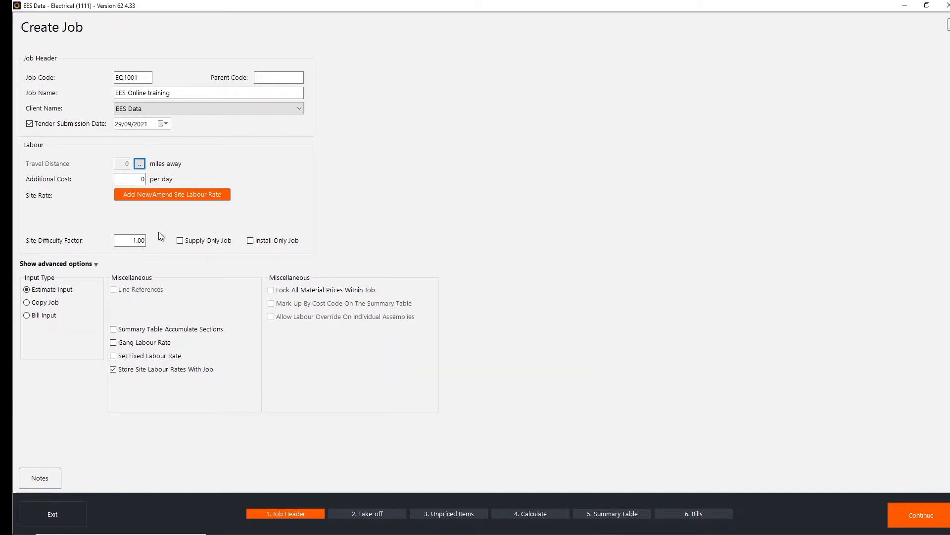
double_click(139, 181)
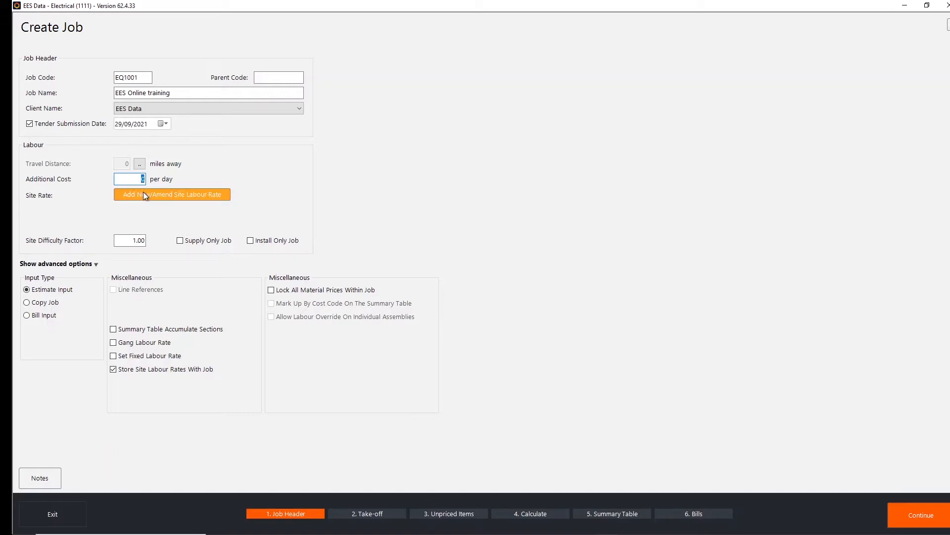
Set the Approved Electrician's labour rate to 20.00 in the site labour rates
left_click(145, 195)
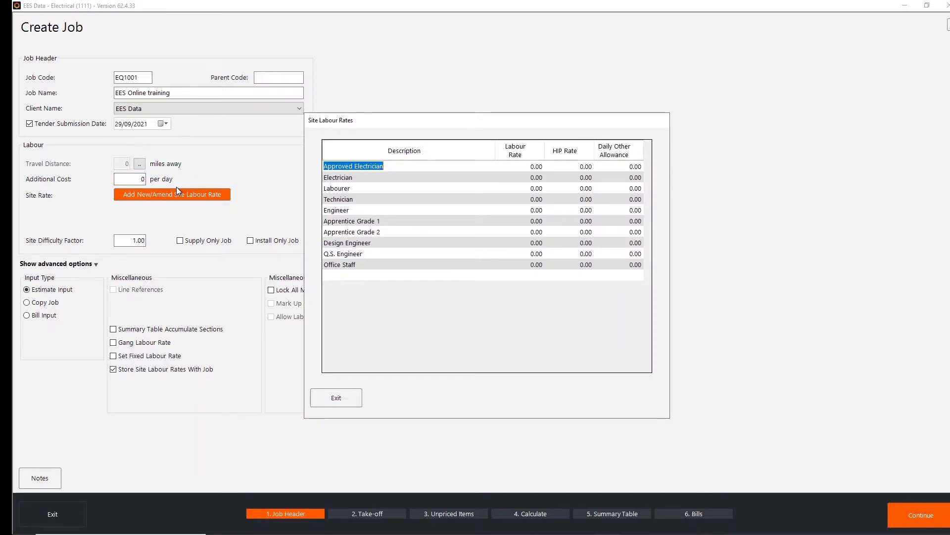
left_click(539, 166)
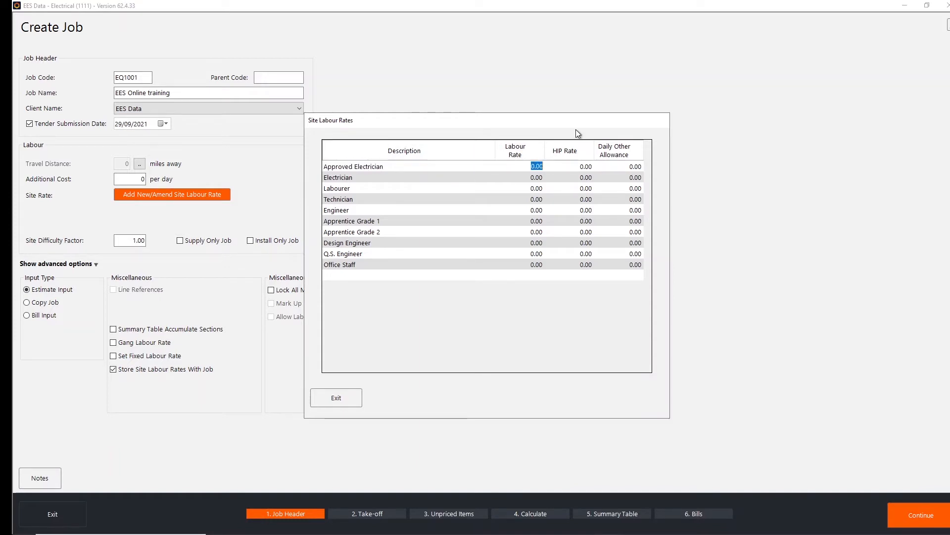
type("20")
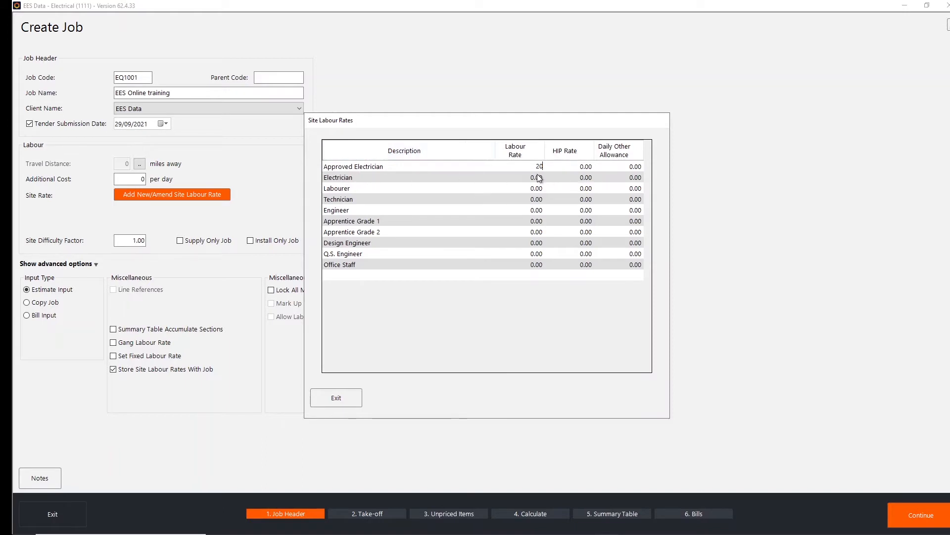
left_click(421, 163)
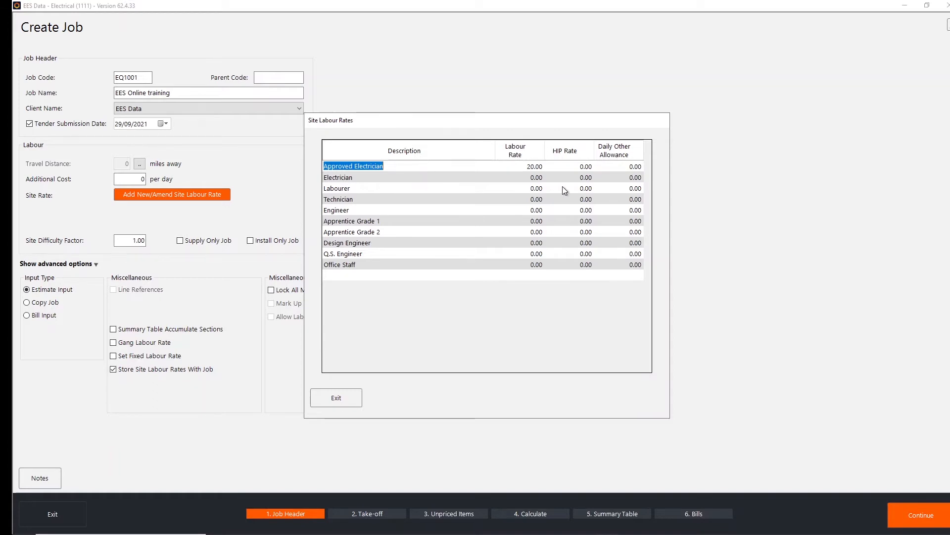
left_click(579, 166)
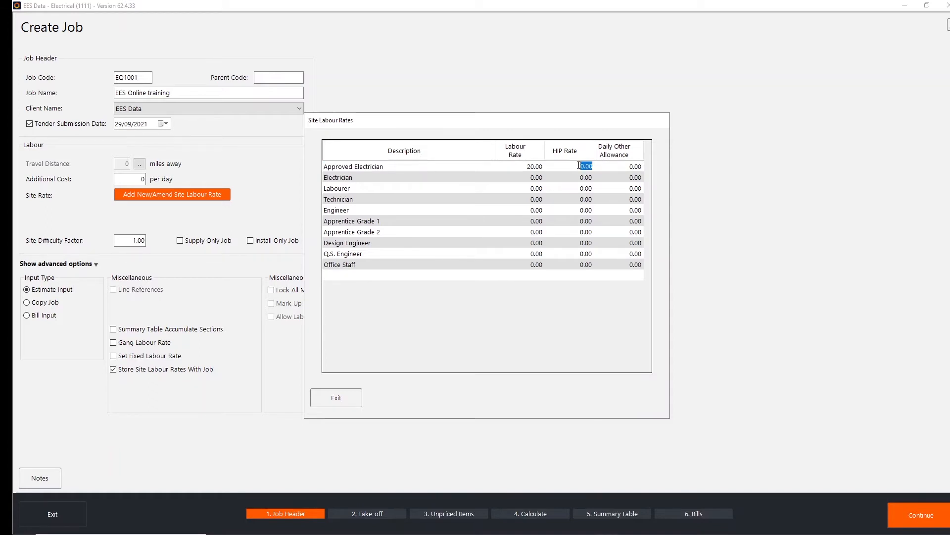
left_click(610, 168)
left_click(330, 400)
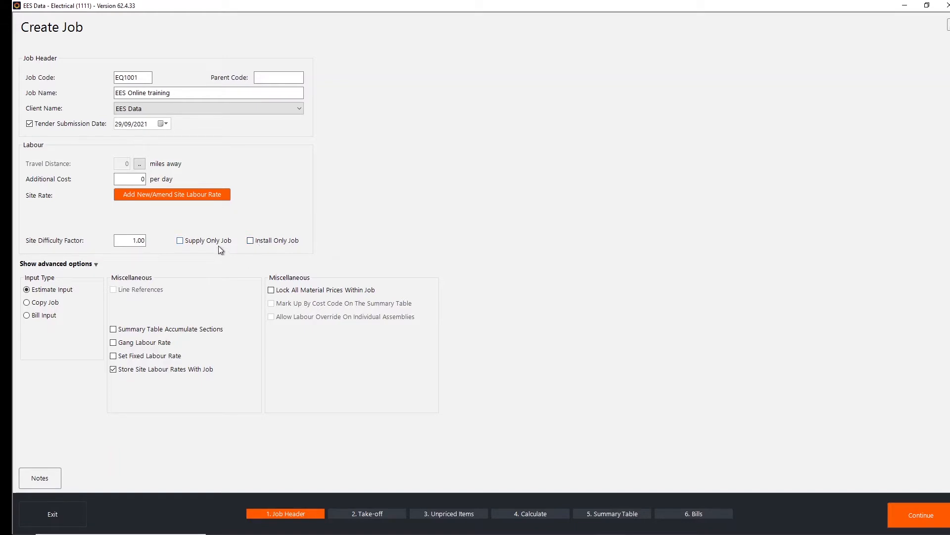
Collapse the advanced job options and continue to the take-off stage
left_click(62, 265)
left_click(62, 265)
left_click(62, 264)
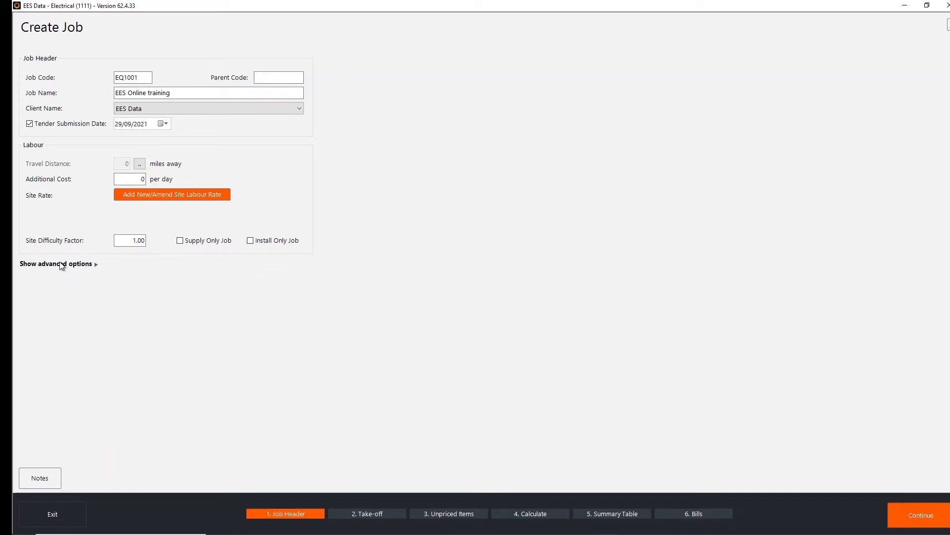
left_click(62, 264)
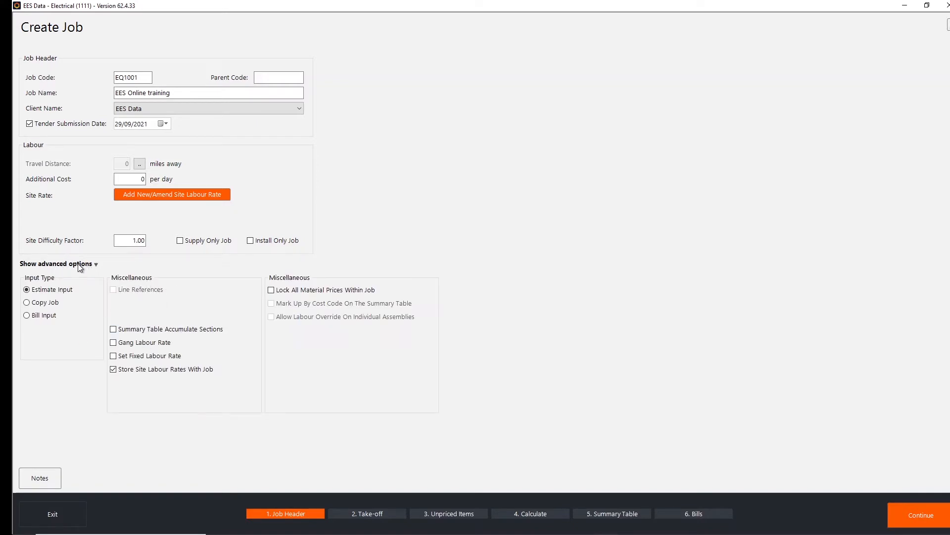
left_click(79, 265)
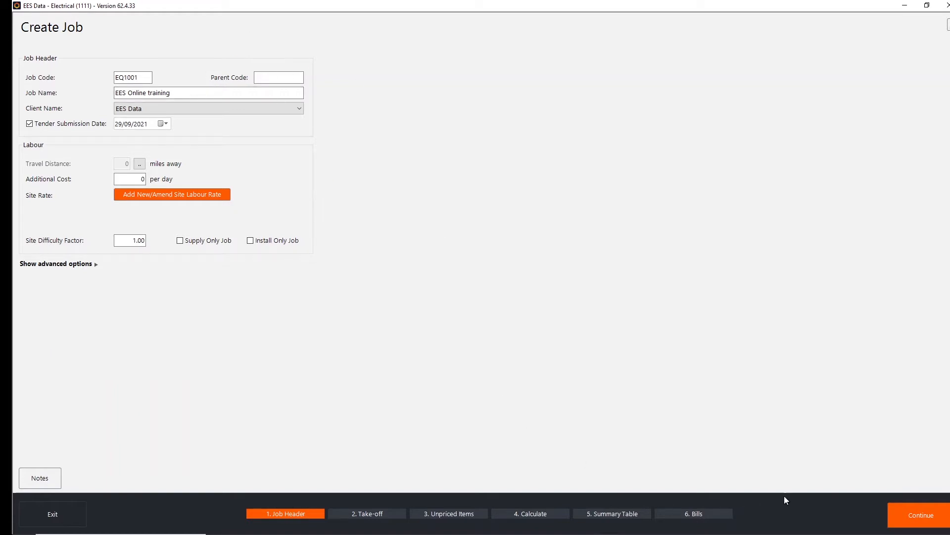
left_click(929, 507)
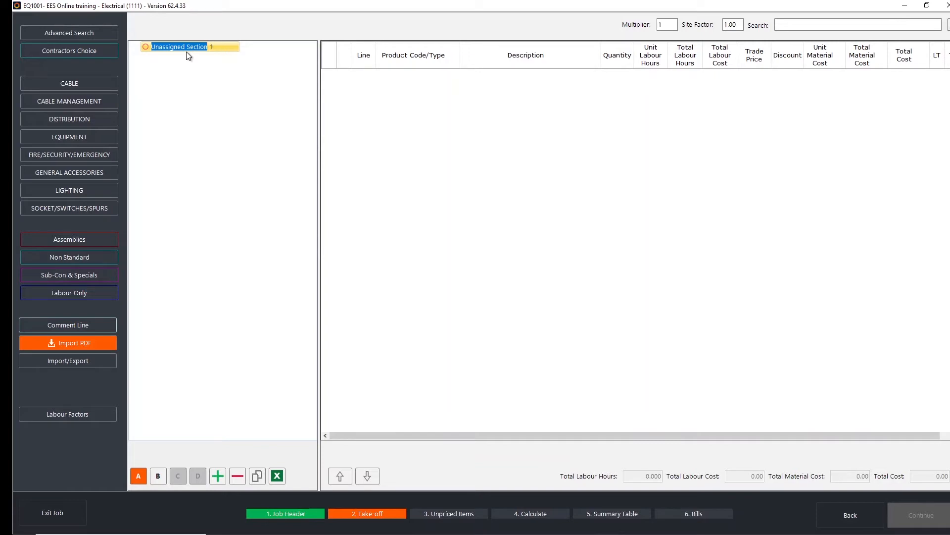
Name the unassigned top-level section Ground Floor and create a level B subsection named Small Power beneath it
type("Ground Floor")
key("Return")
left_click(158, 476)
left_click(218, 476)
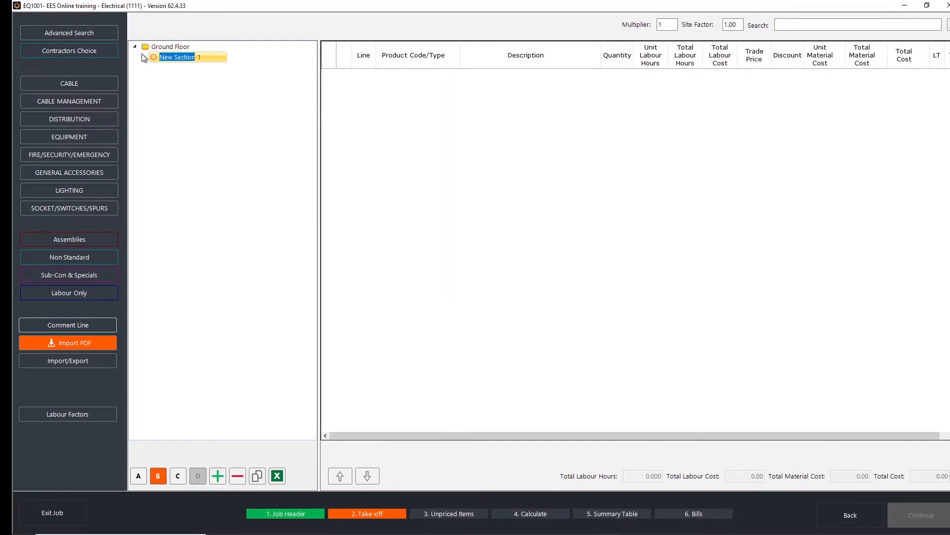
type("Small Power")
Add a second level B subsection named Lighting under Ground Floor
left_click(218, 476)
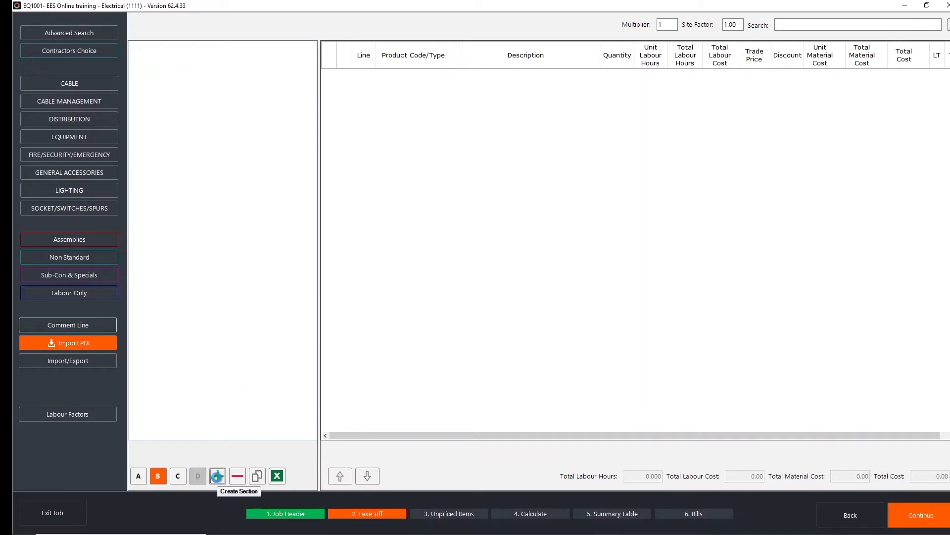
type("Lighting")
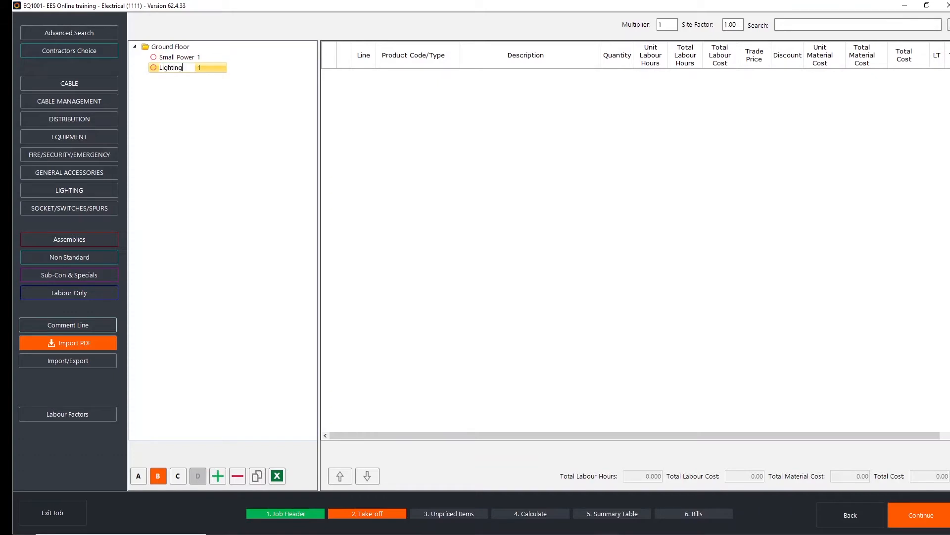
key("Return")
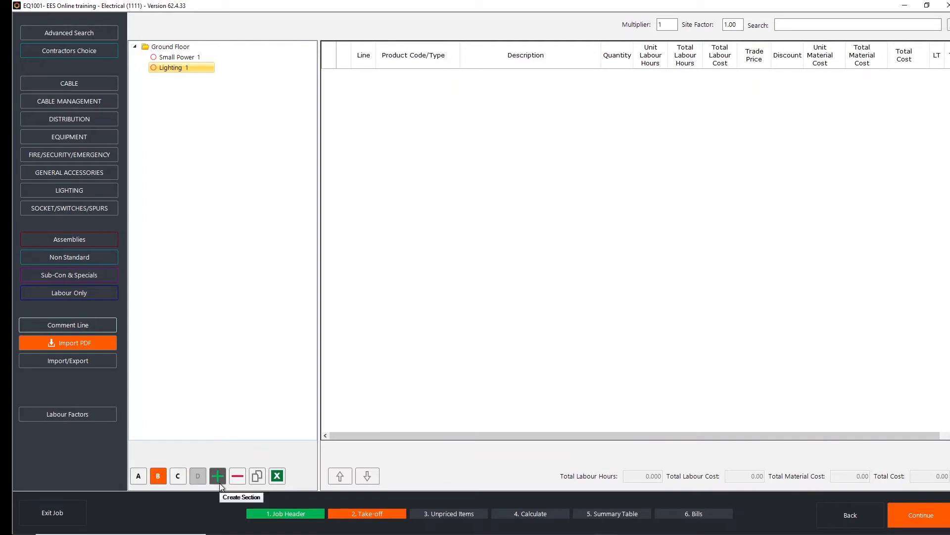
Copy the Ground Floor section with its subsections and rename the copy First Floor
left_click(139, 476)
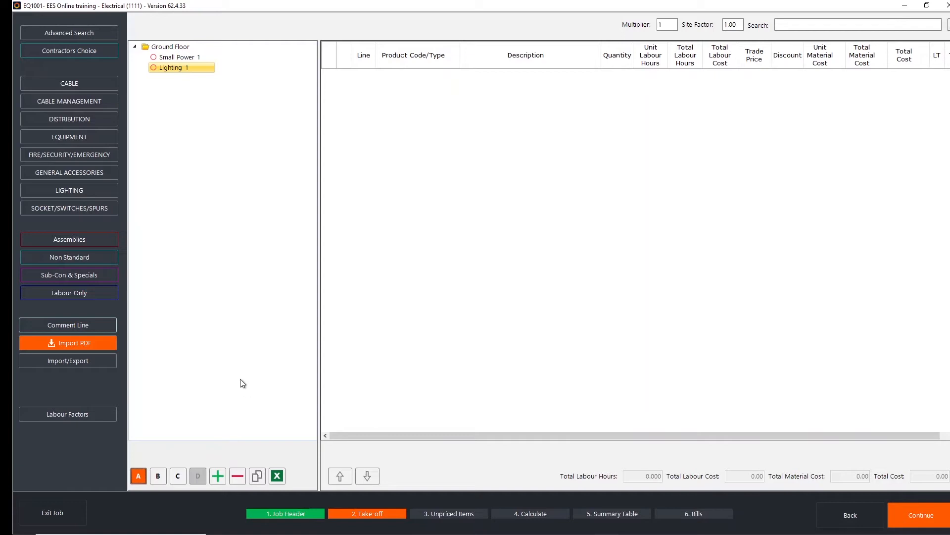
right_click(167, 48)
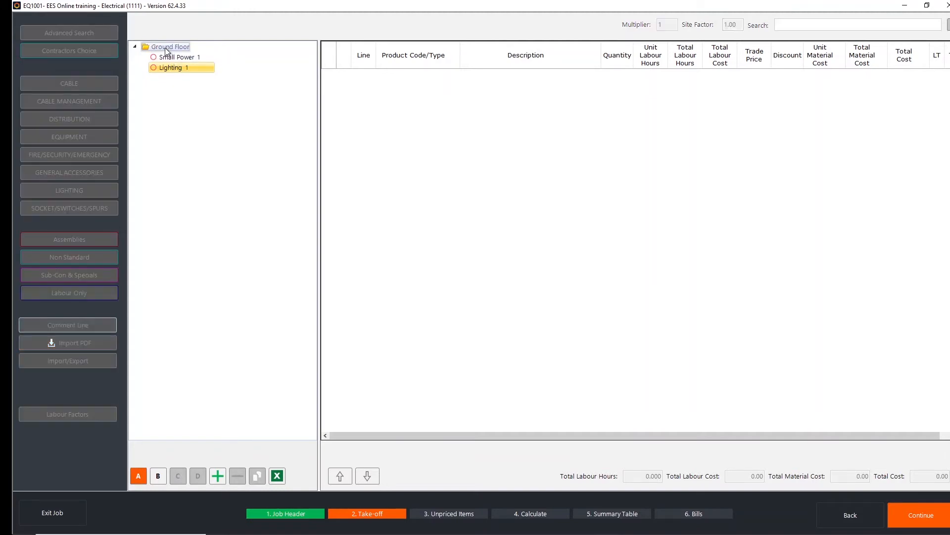
left_click(208, 184)
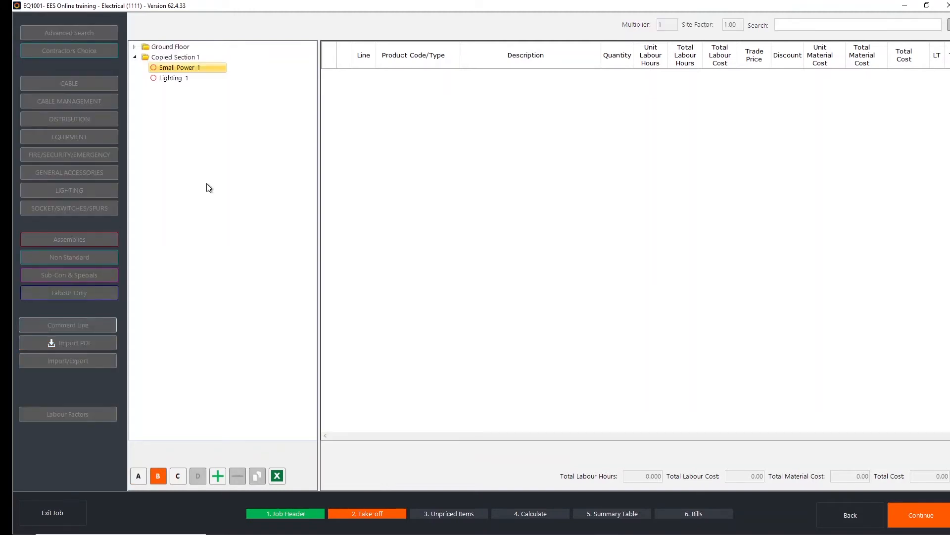
left_click(167, 59)
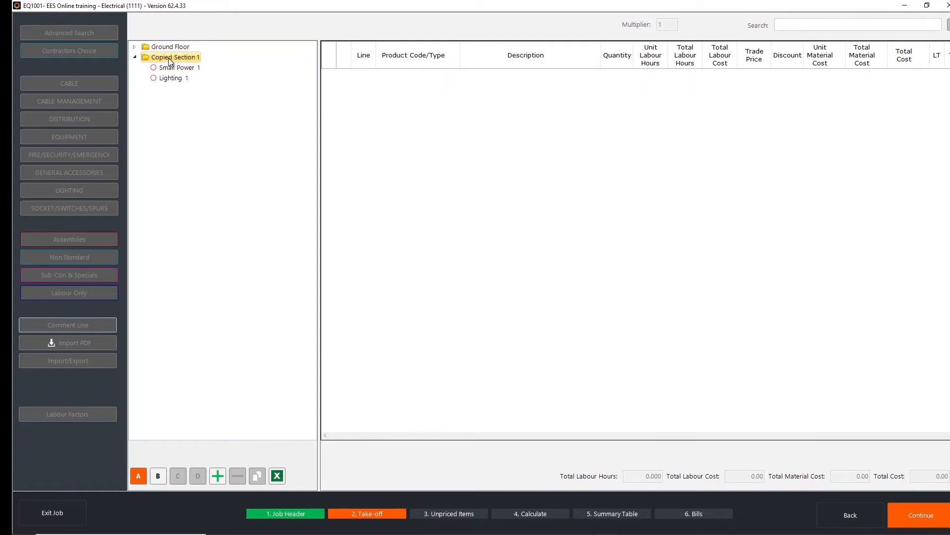
left_click(170, 58)
key("ctrl+a")
type("First Floor")
left_click(177, 67)
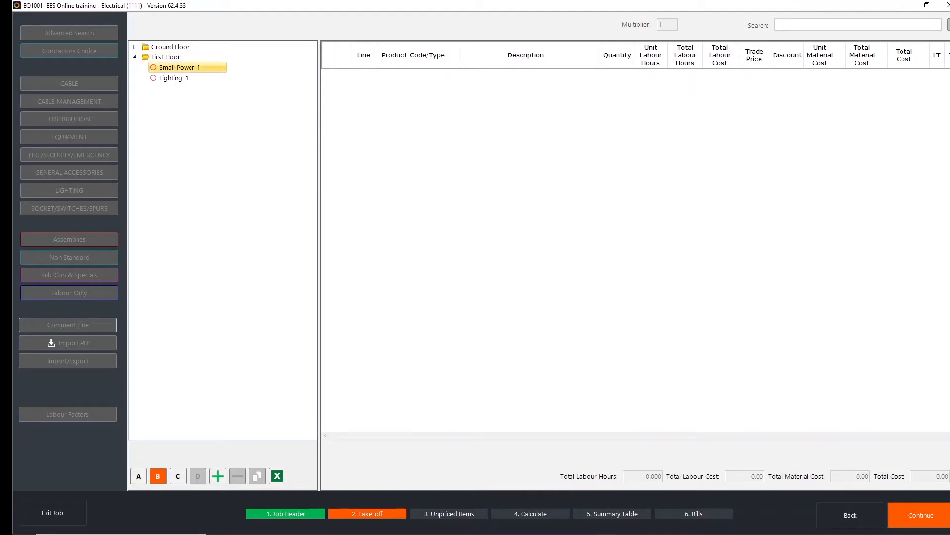
Expand the Ground Floor section and select its Lighting subsection
left_click(135, 47)
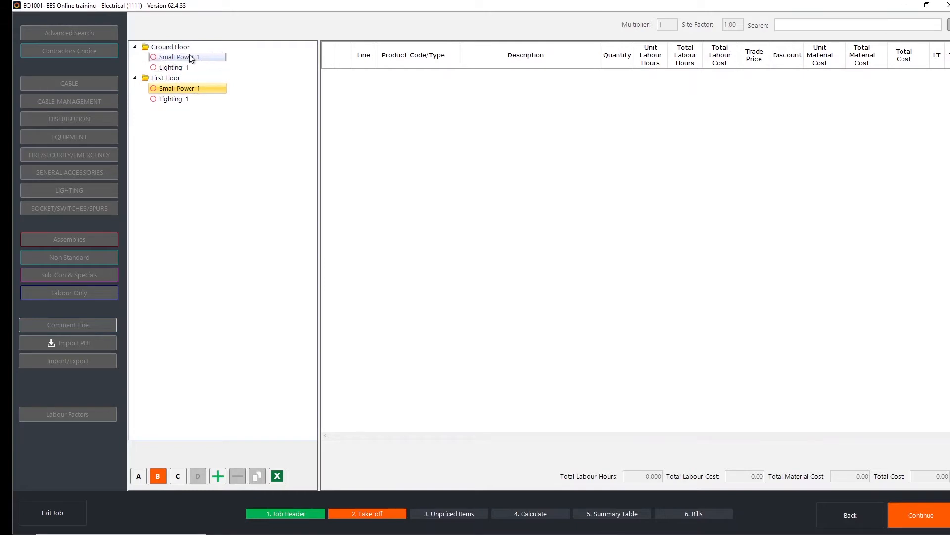
left_click(170, 47)
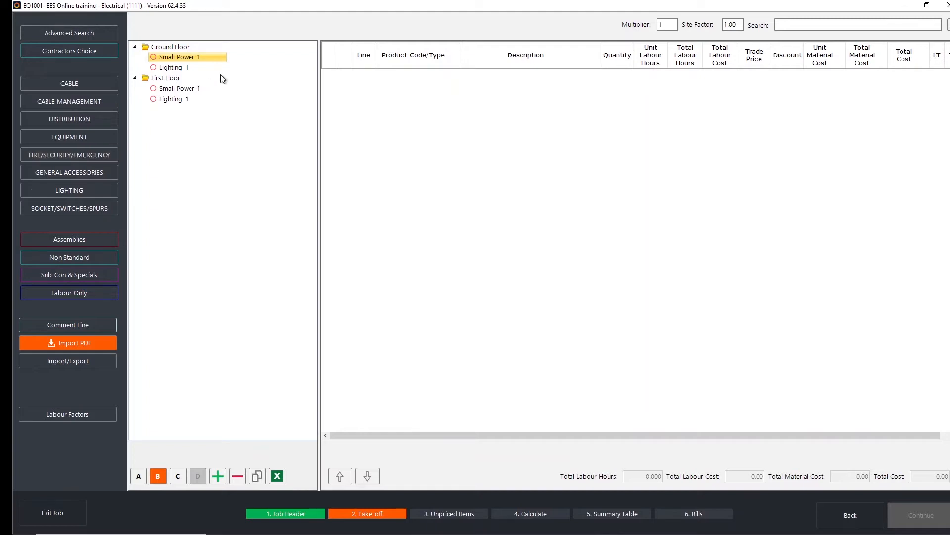
left_click(177, 67)
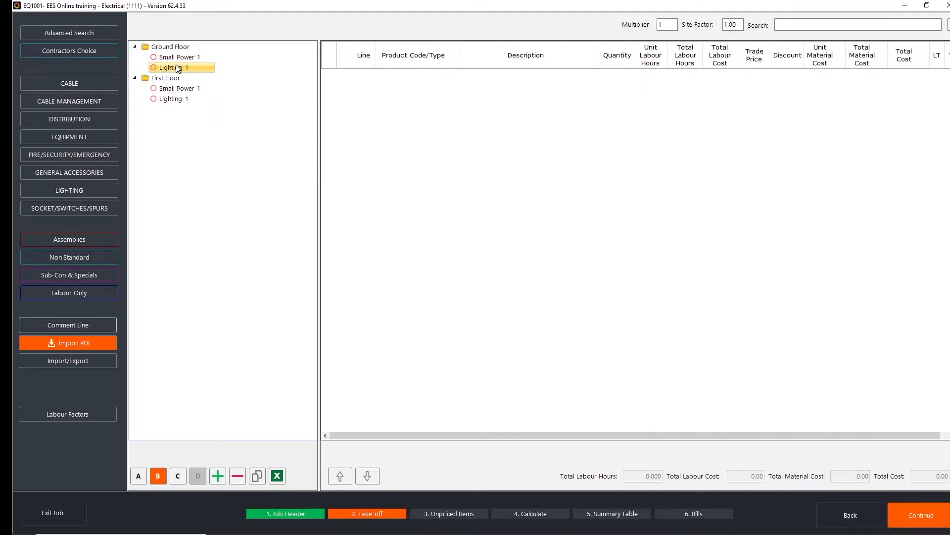
Open the take-off list of Dextra Amenity AME LED products from the Lighting category for the Ground Floor Lighting subsection
left_click(81, 190)
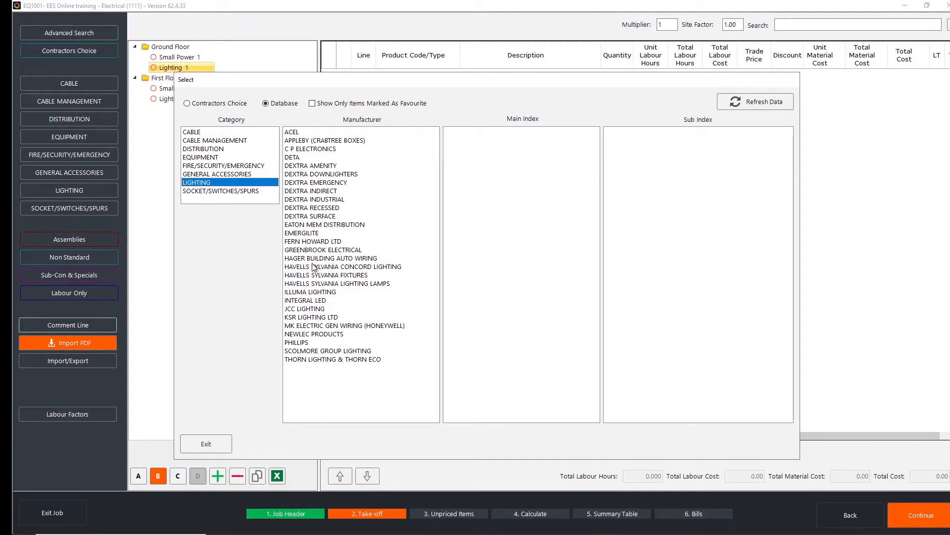
left_click(315, 167)
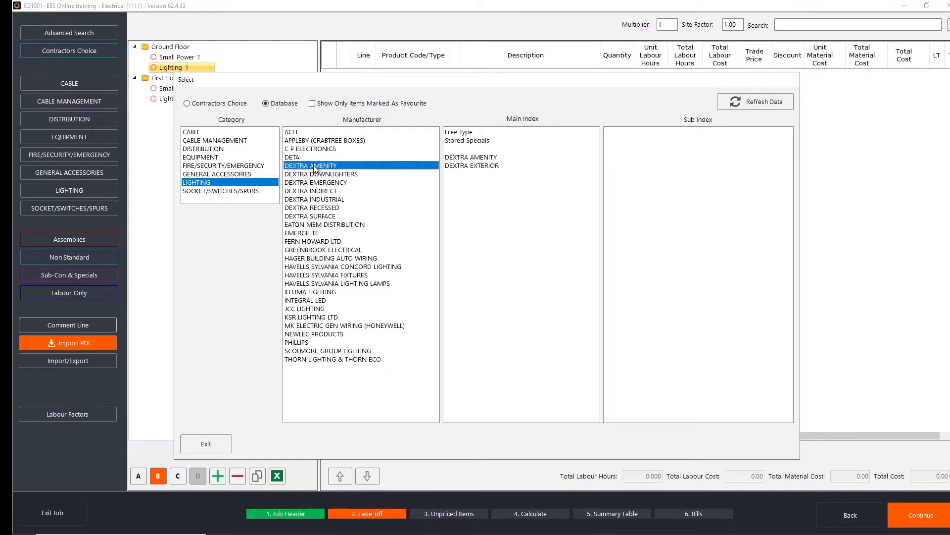
left_click(494, 158)
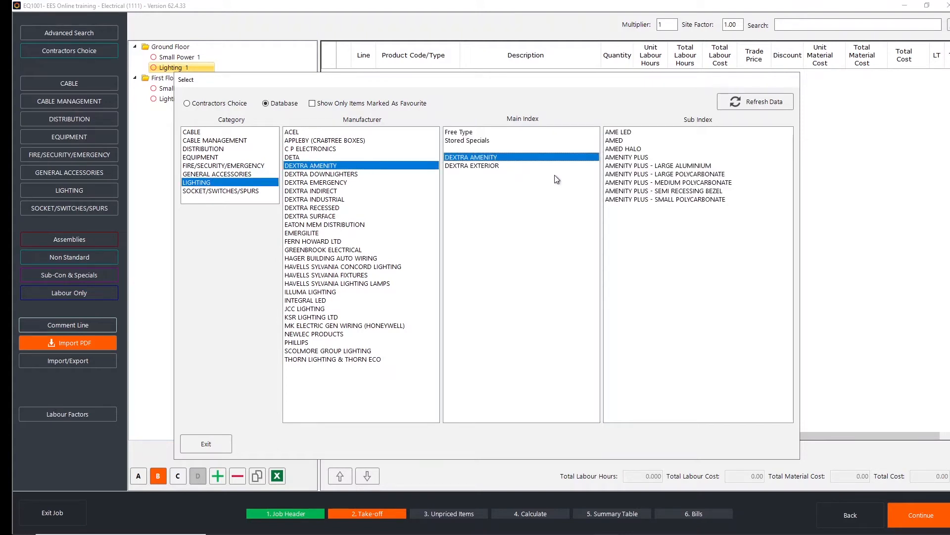
left_click(620, 132)
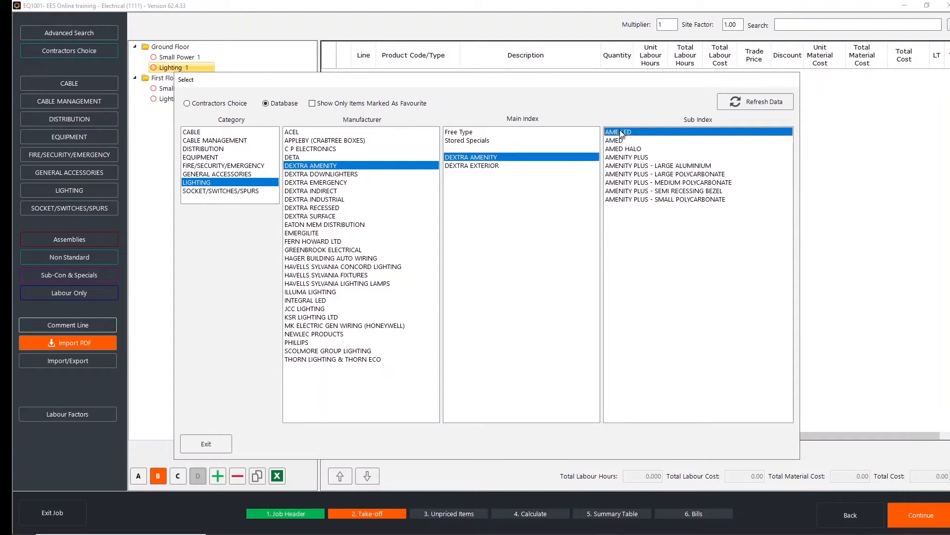
double_click(621, 133)
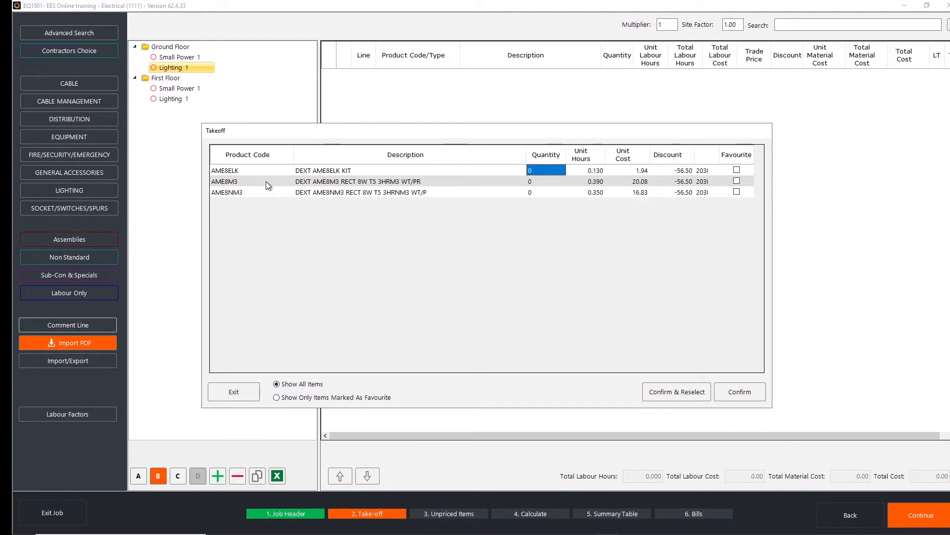
Add AME8ELK, AME8M3 and AME8NM3 to the Ground Floor Lighting take-off with quantities 8, 4 and 5
left_click(256, 171)
left_click(389, 173)
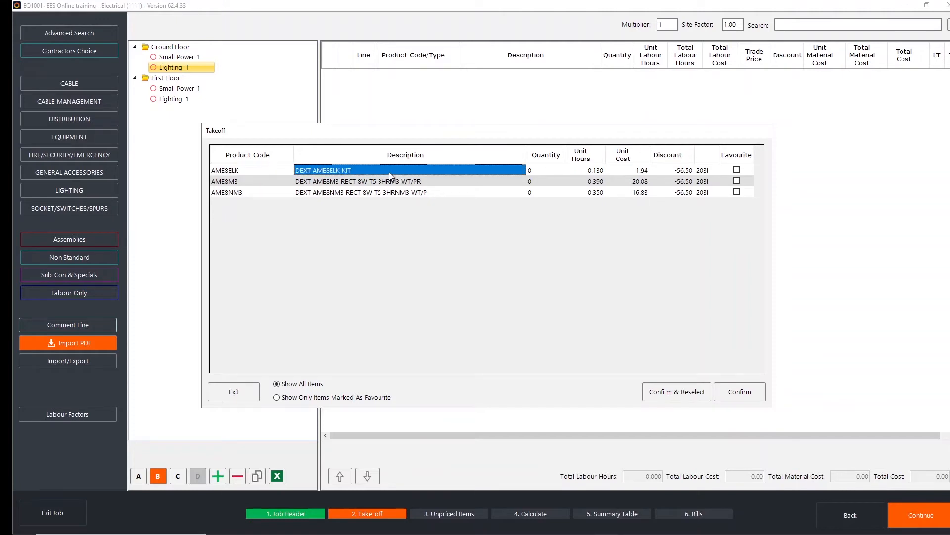
left_click(595, 172)
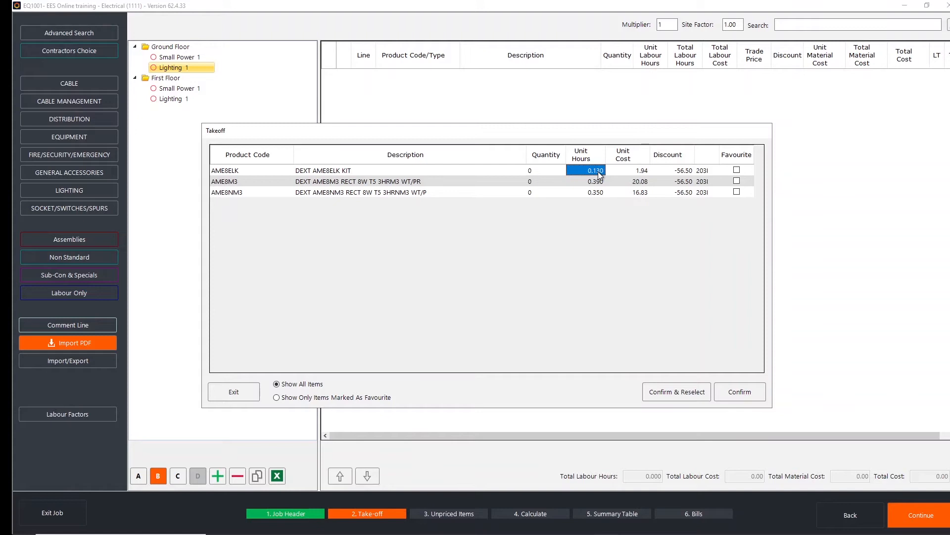
left_click(633, 170)
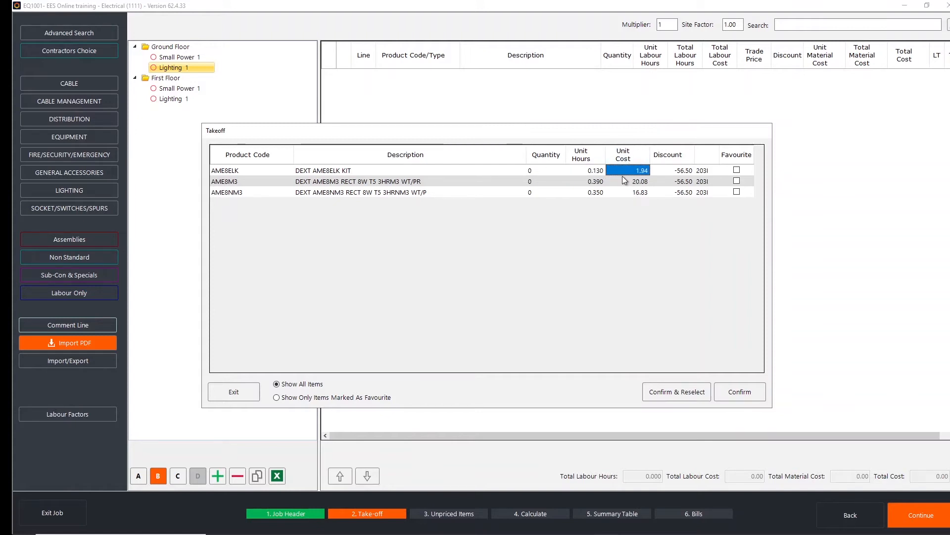
left_click(664, 171)
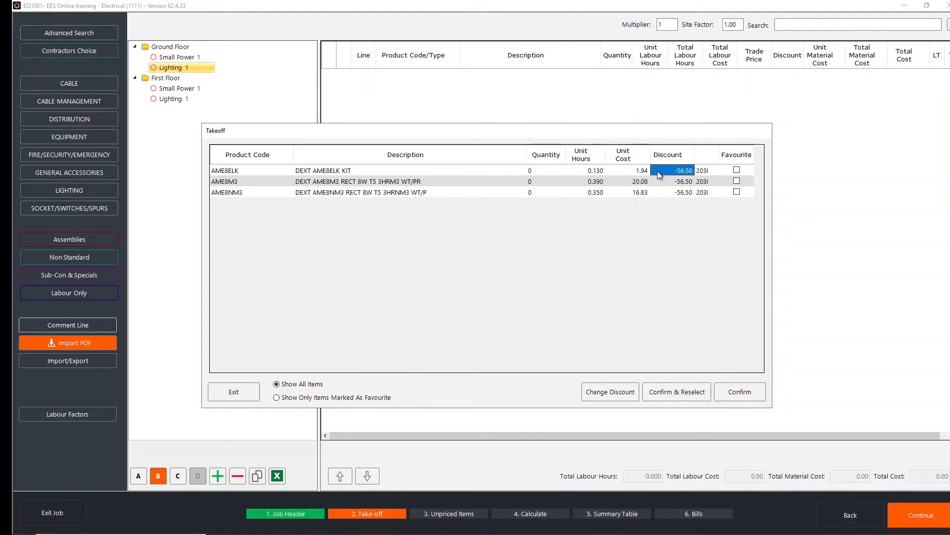
left_click(539, 170)
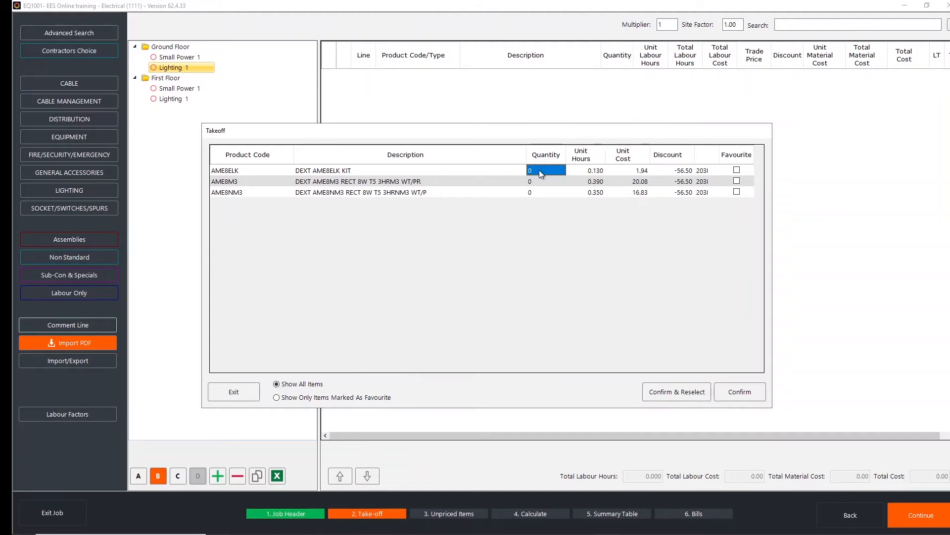
type("1")
key("Return")
type("1")
key("Up")
key("Up")
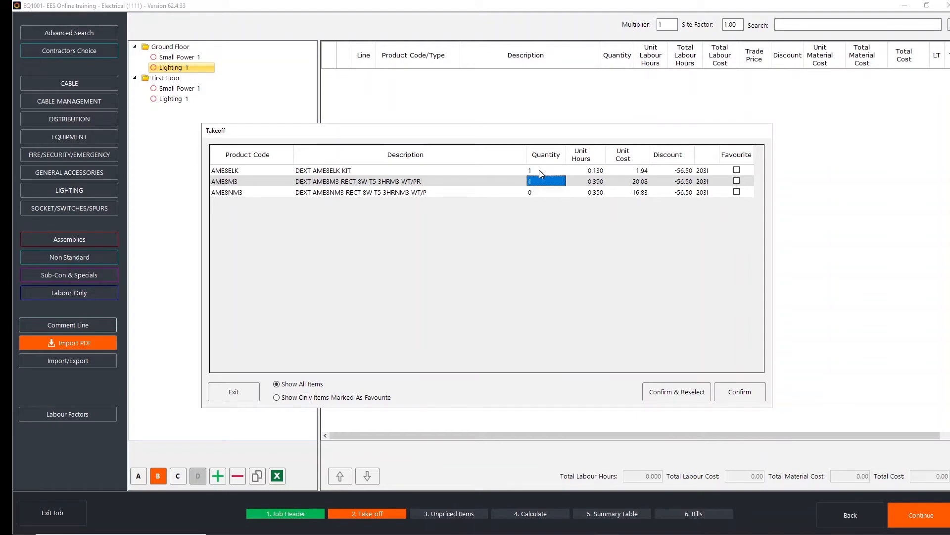
key("Return")
left_click(732, 393)
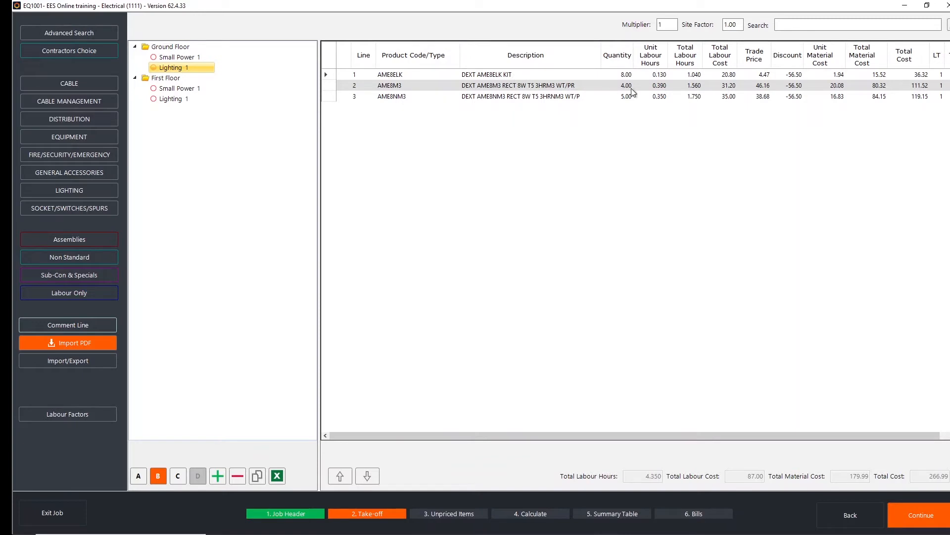
Examine the labour hours, labour costs, trade price, discount, material costs and total cost of the Ground Floor Lighting lines
left_click(653, 75)
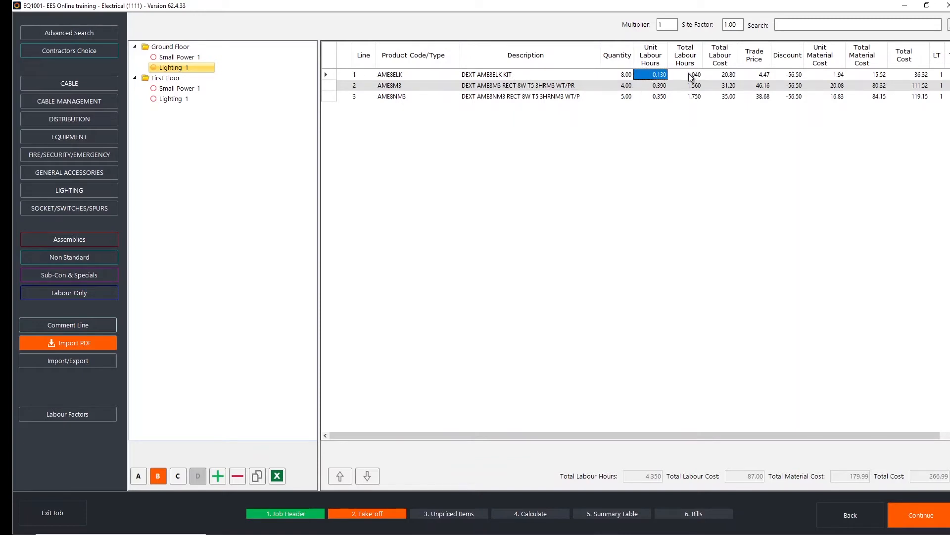
left_click(692, 75)
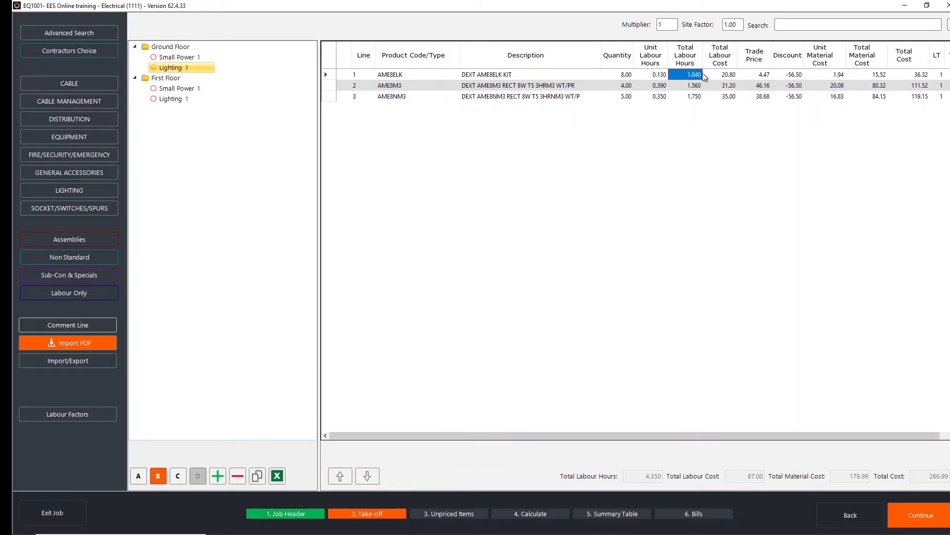
left_click(724, 75)
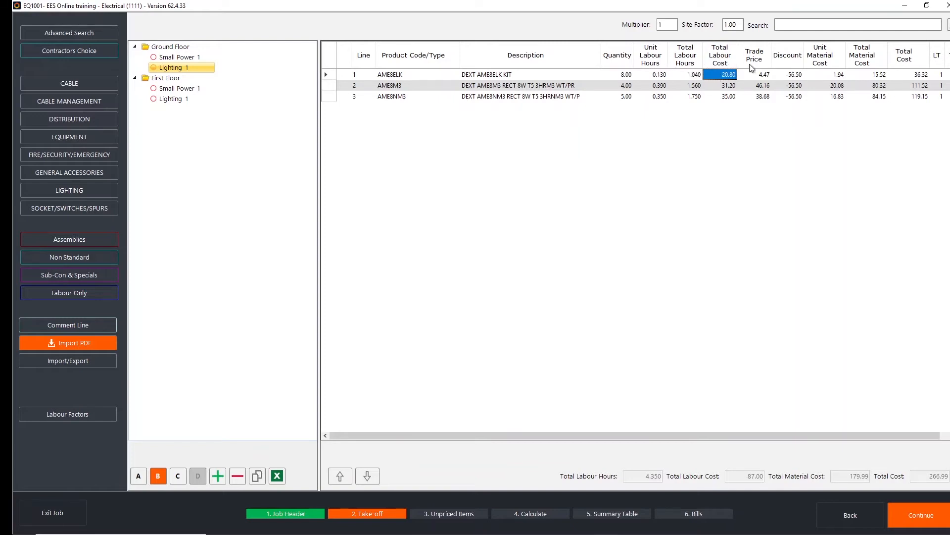
left_click(733, 87)
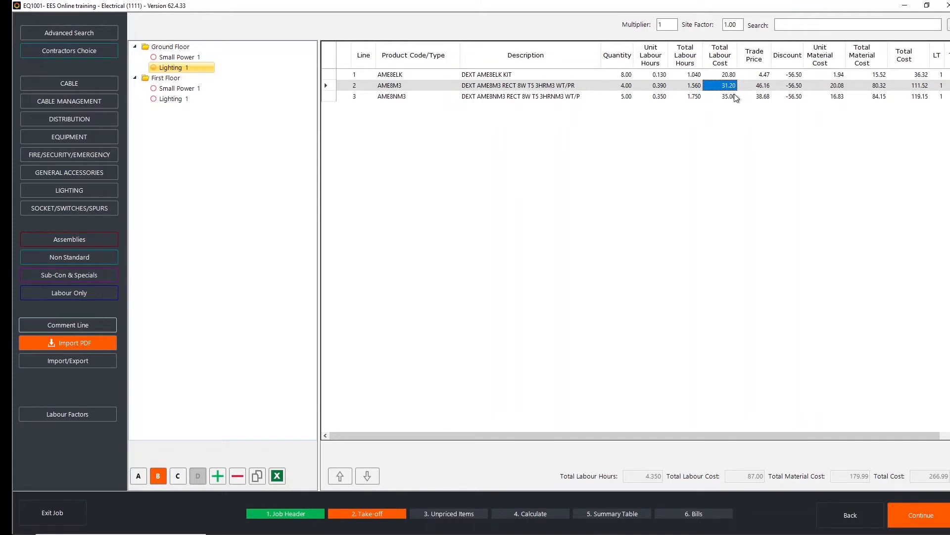
left_click(735, 96)
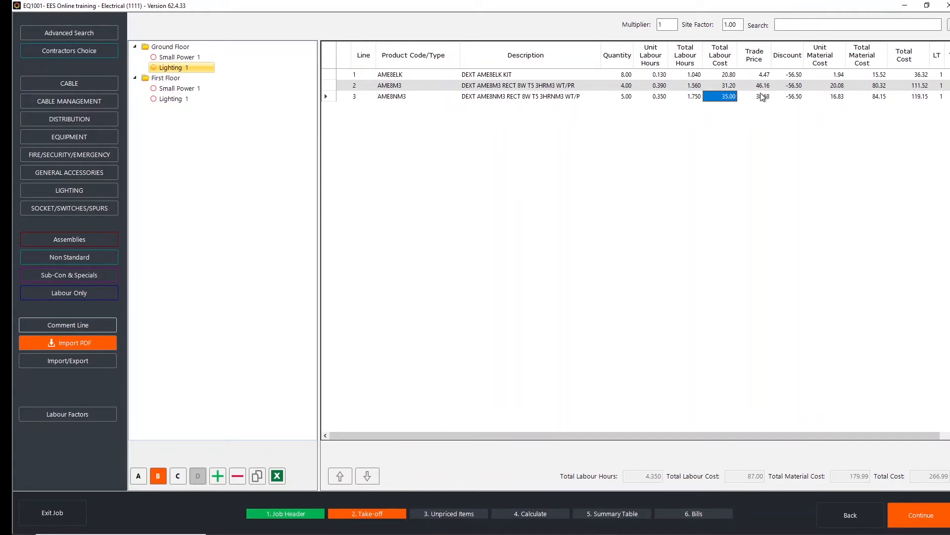
left_click(750, 77)
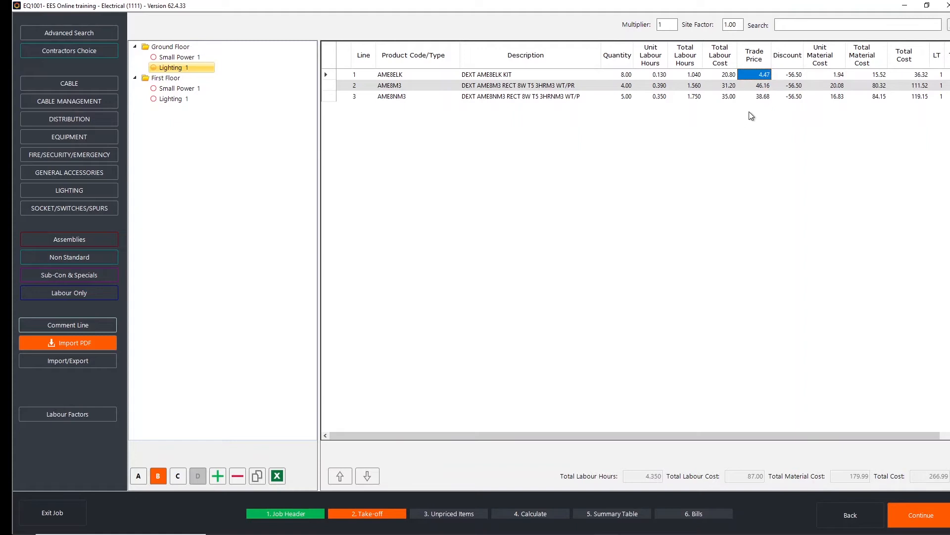
left_click(791, 76)
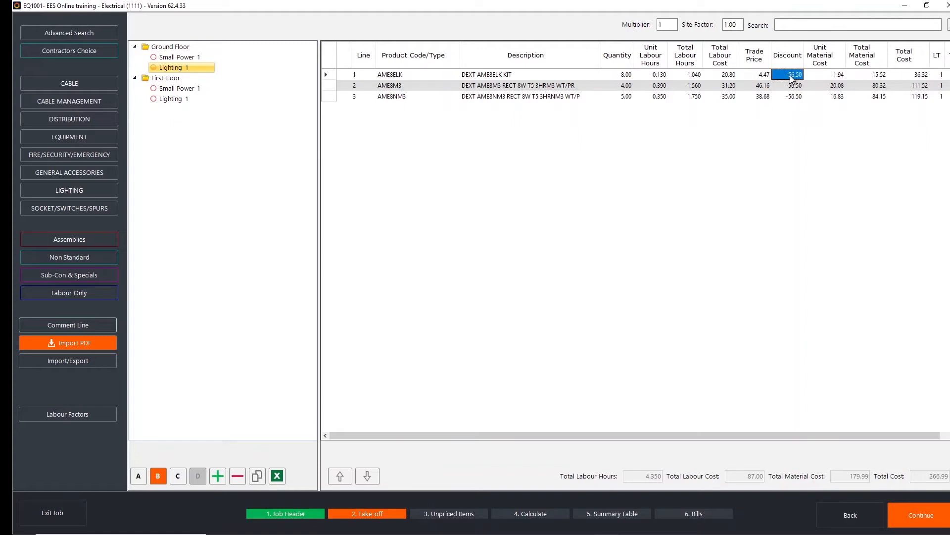
left_click(824, 73)
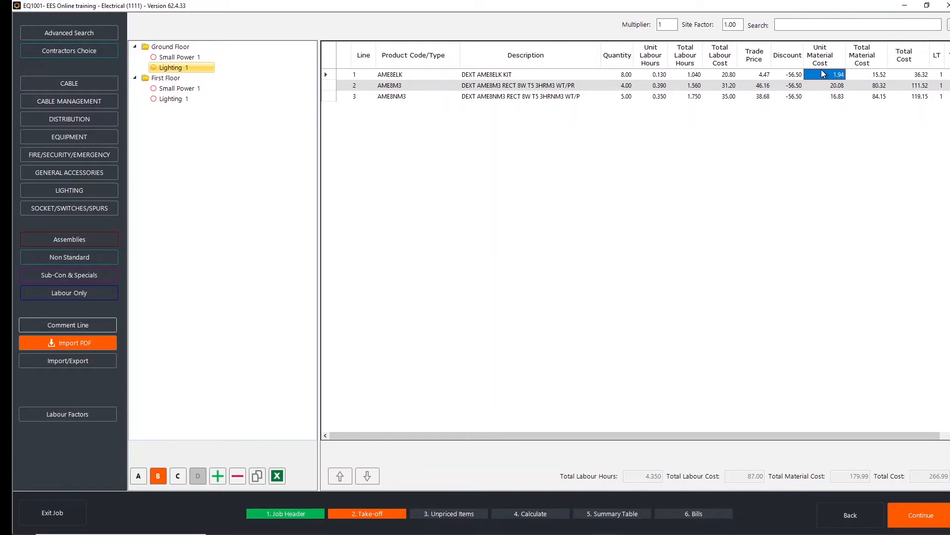
left_click(854, 77)
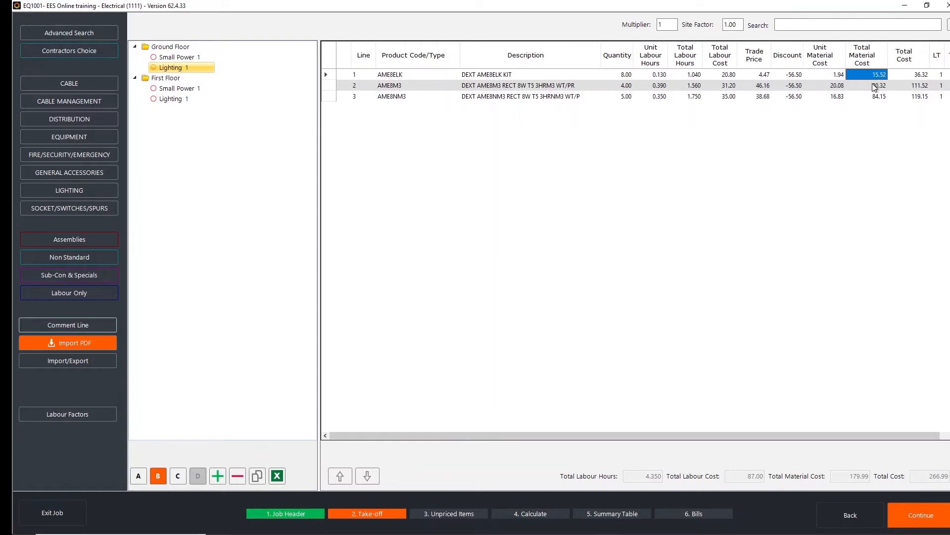
left_click(906, 77)
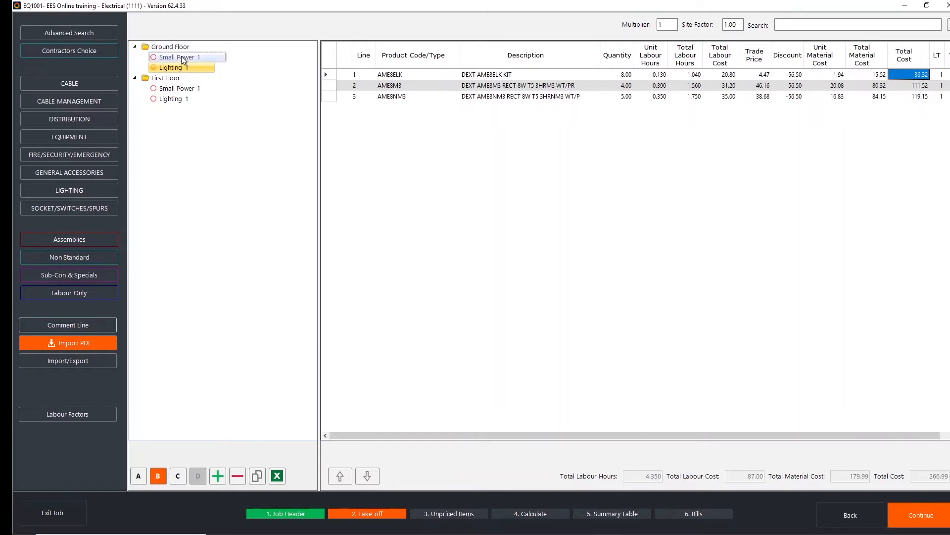
Switch to Ground Floor Small Power and back to Lighting, and view the combined total of lines 2 and 3
left_click(203, 57)
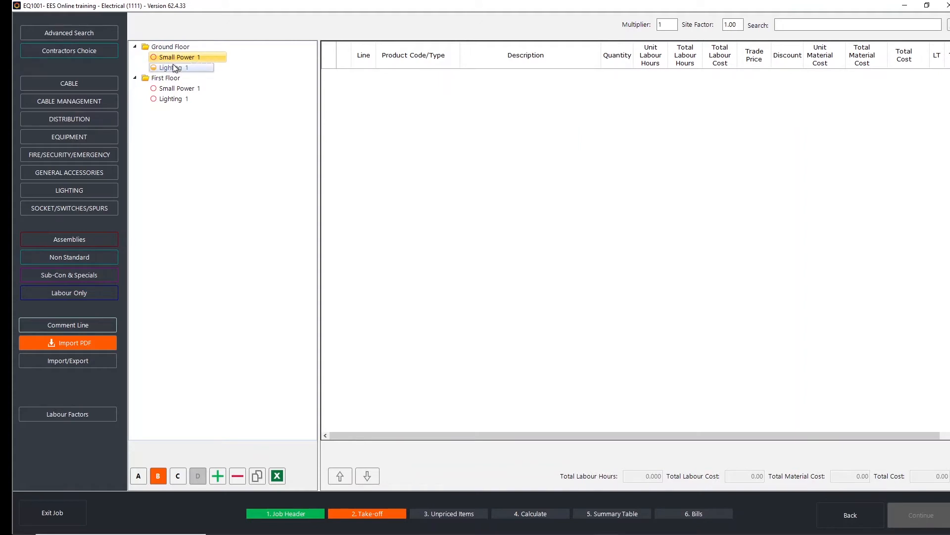
left_click(172, 67)
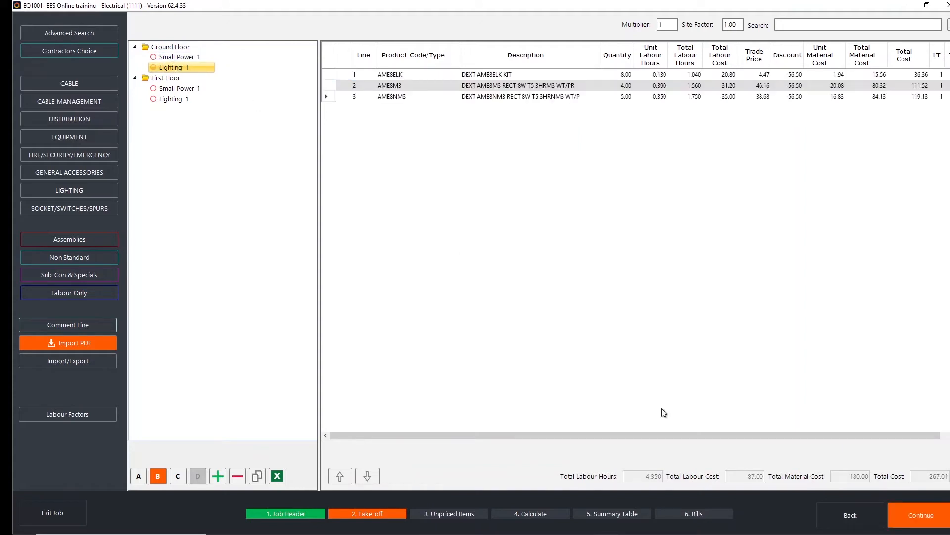
left_click_drag(330, 85, 331, 96)
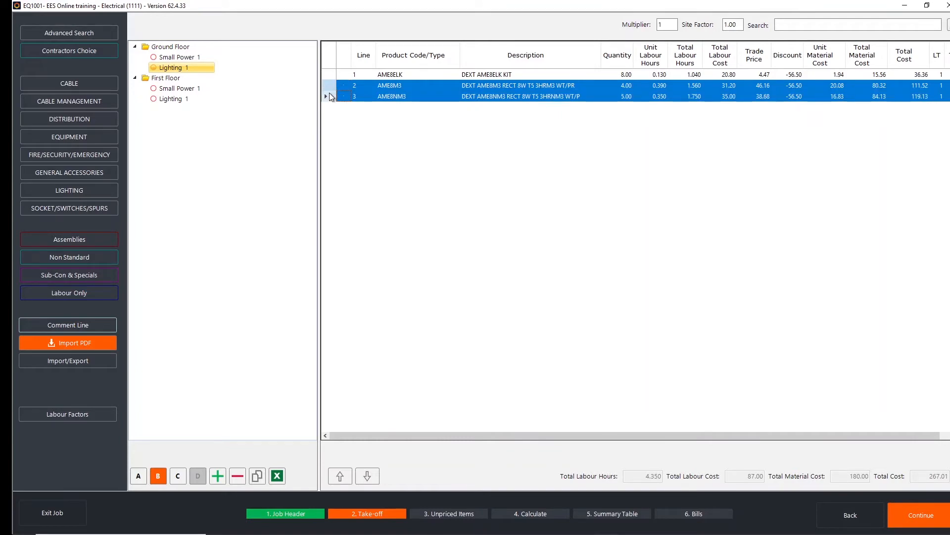
right_click(330, 96)
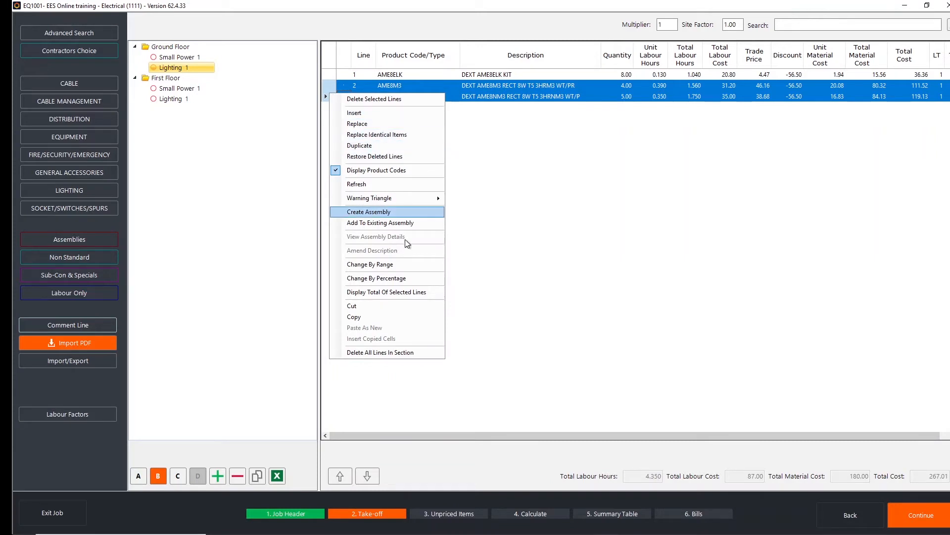
left_click(405, 292)
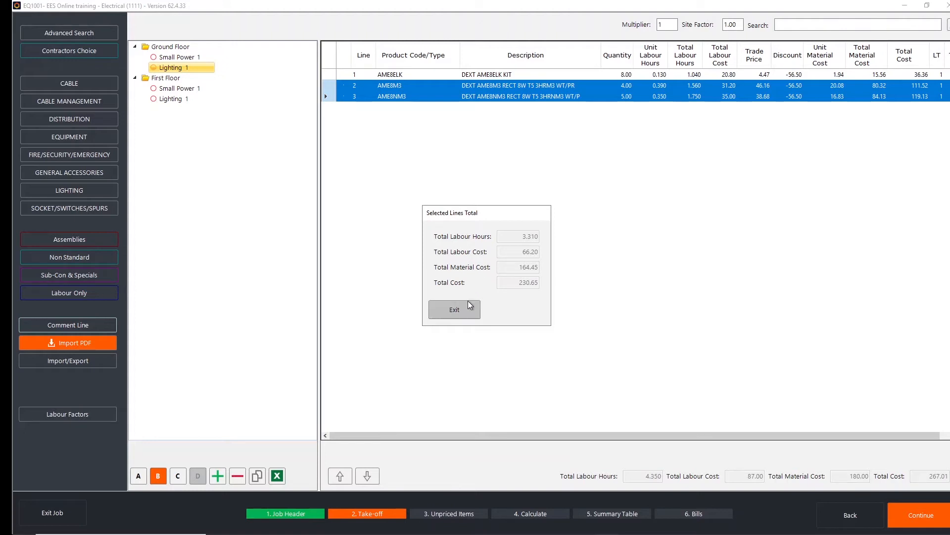
left_click(464, 316)
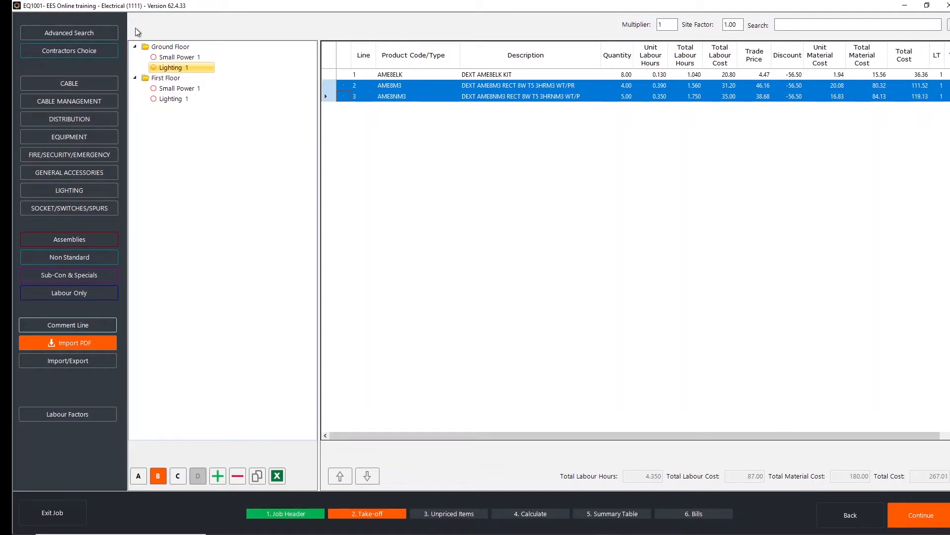
Find BED210 with Advanced Search among the ABB Control Gear delta connections and open its take-off entry
left_click(108, 34)
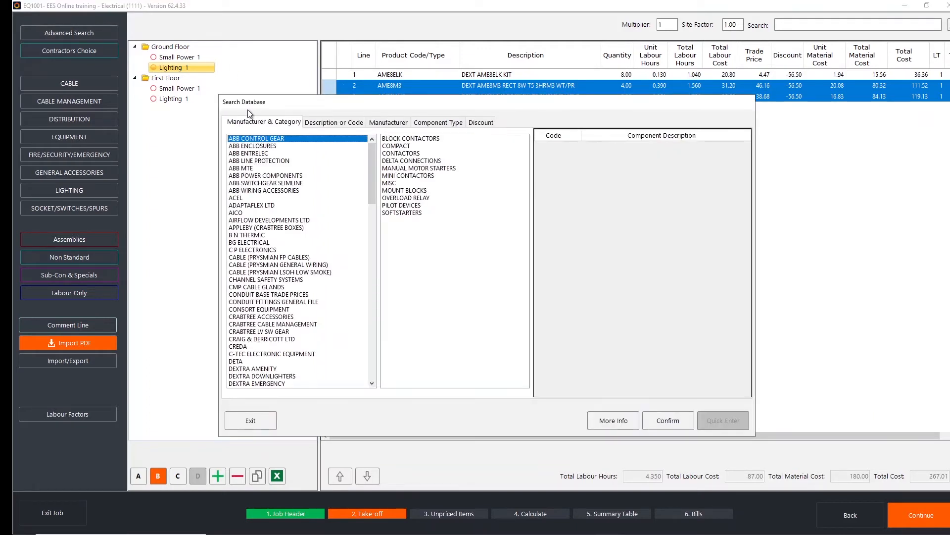
left_click(404, 164)
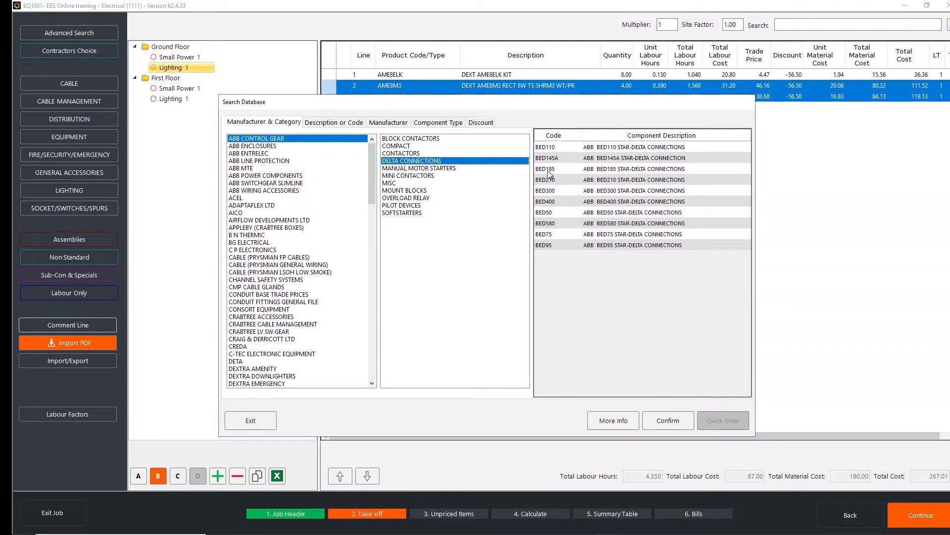
left_click(603, 179)
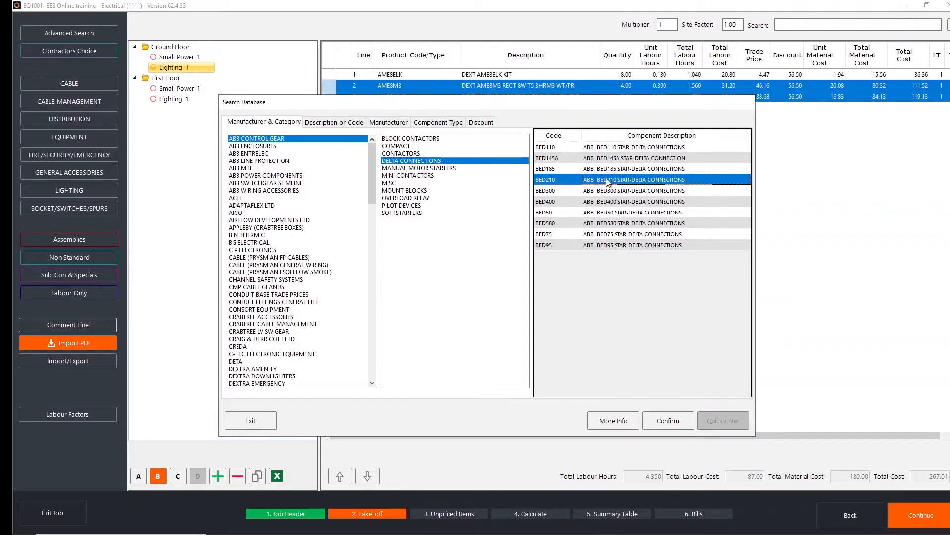
left_click(654, 418)
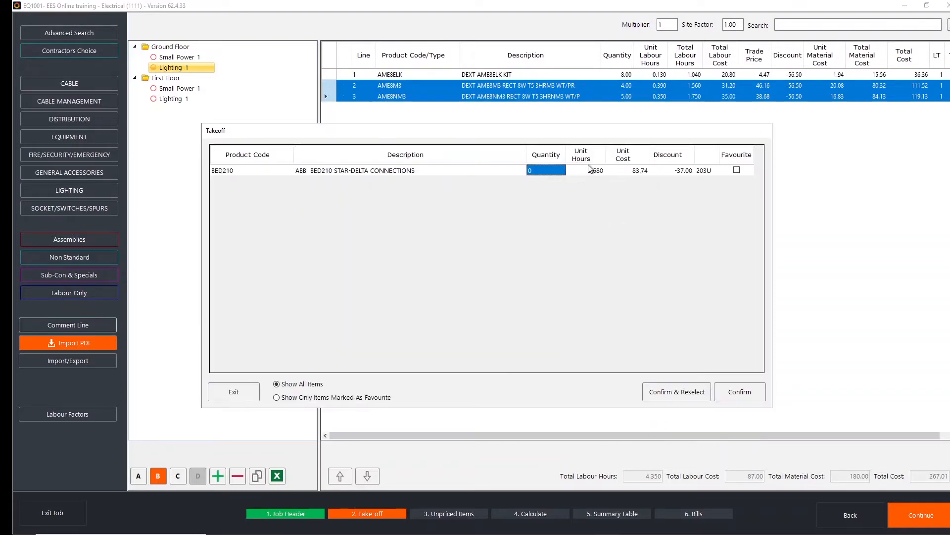
Review the BED210 item's unit hours, unit cost and discount, and return to the database search without entering a quantity
key("Tab")
key("Tab")
key("Tab")
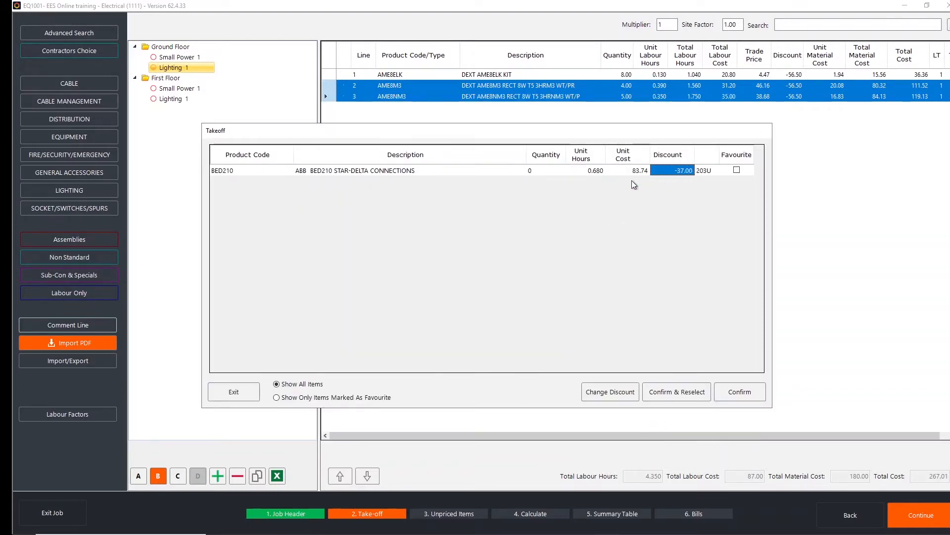
left_click(549, 173)
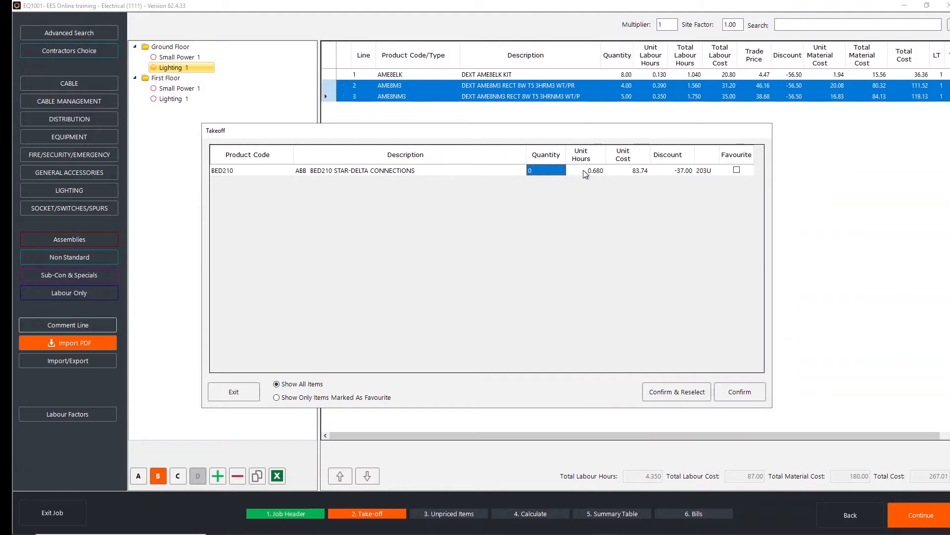
left_click(678, 392)
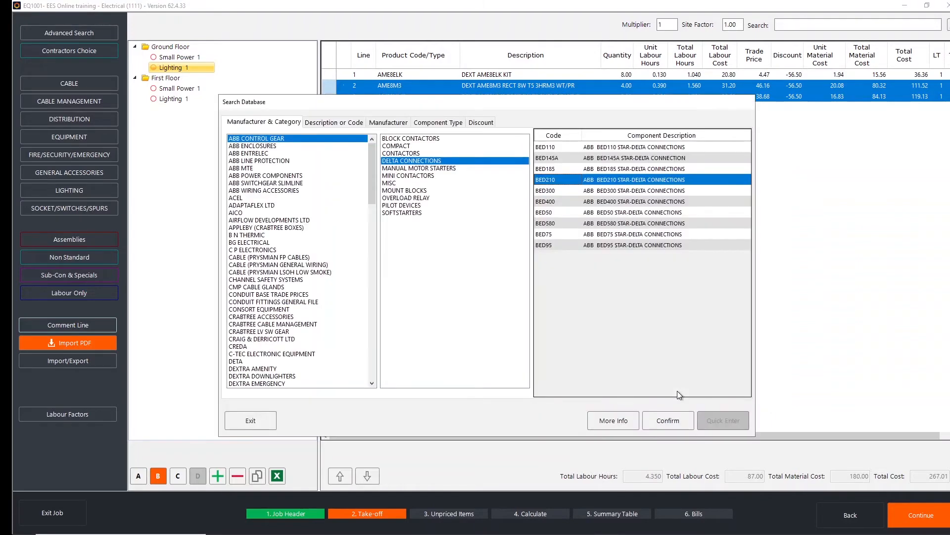
Add the ABB BED300 star-delta connections to the Ground Floor Lighting take-off with a quantity of 4
double_click(612, 192)
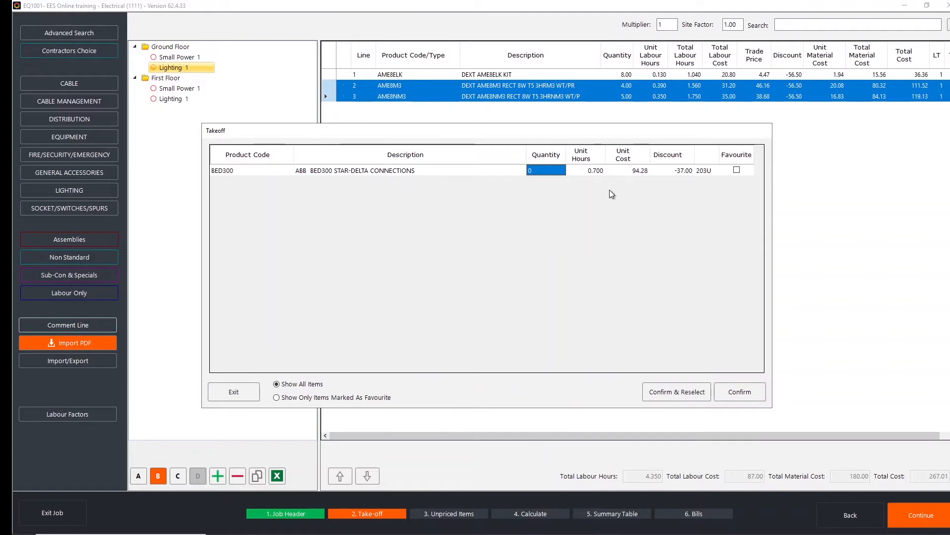
type("4")
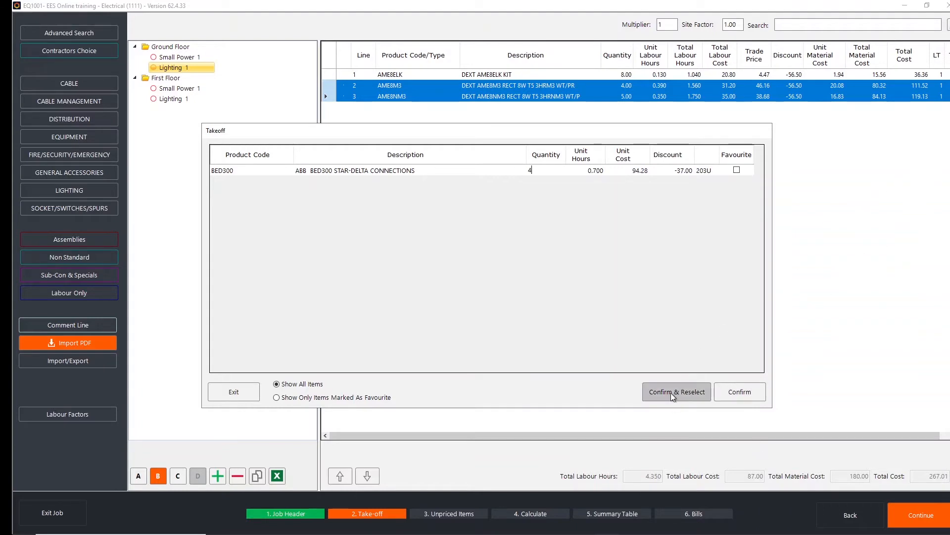
left_click(733, 393)
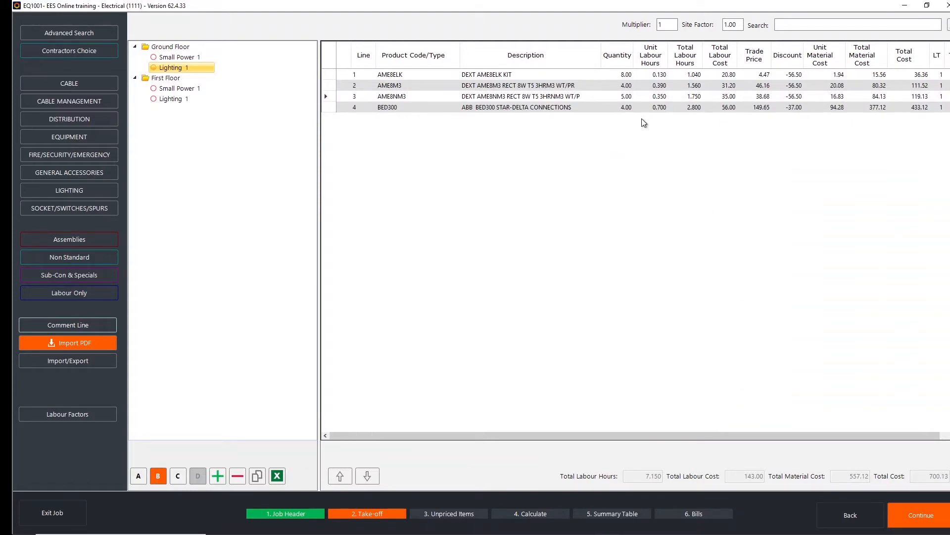
Review the Advanced Search options by description or code, manufacturer and component type, and close the search without choosing a product
left_click(75, 34)
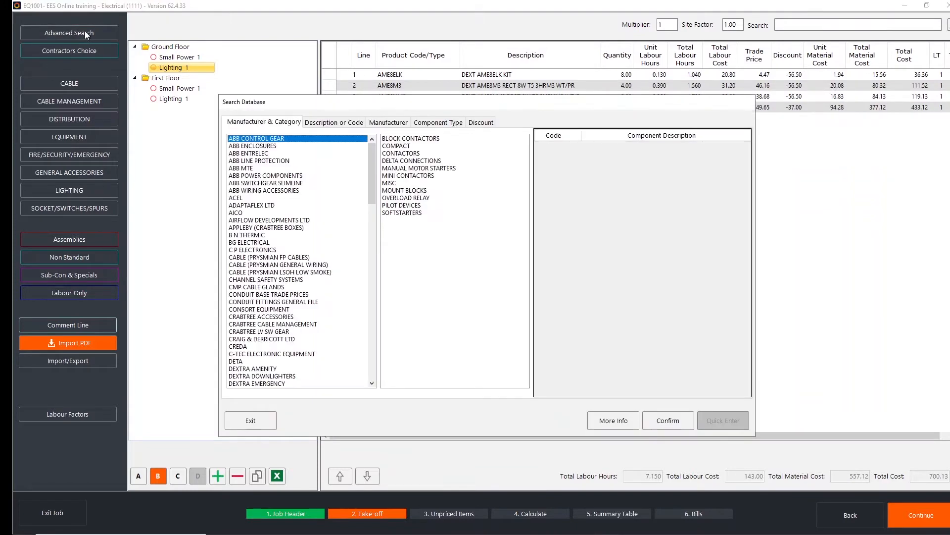
left_click(346, 122)
left_click(499, 144)
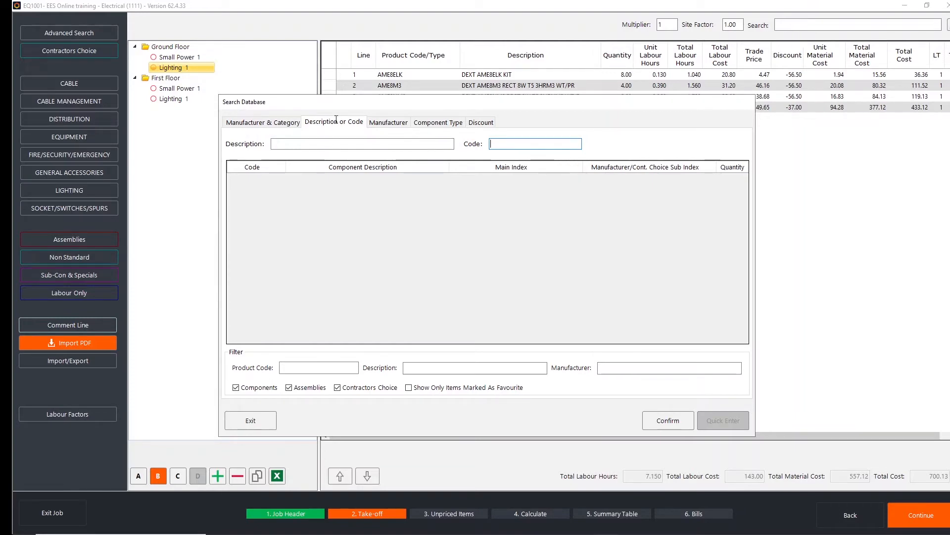
left_click(390, 123)
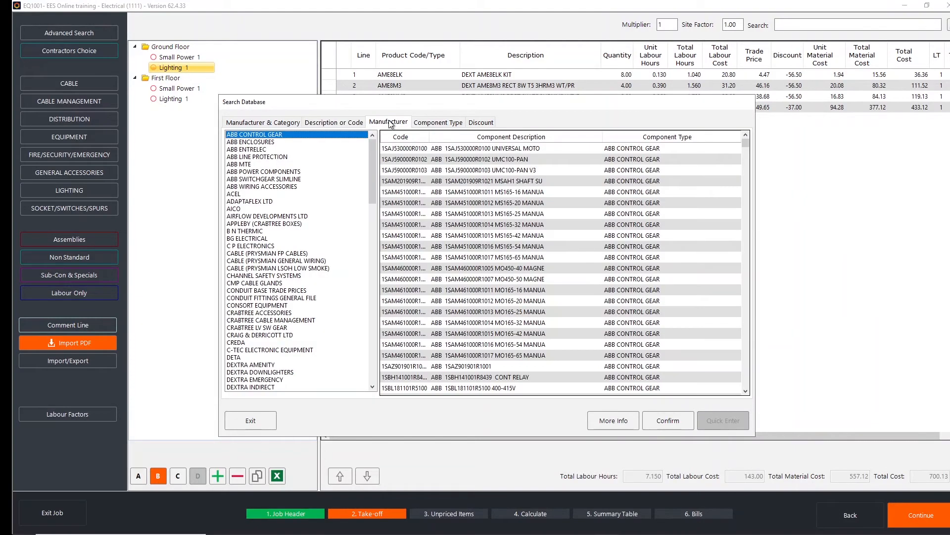
left_click(429, 125)
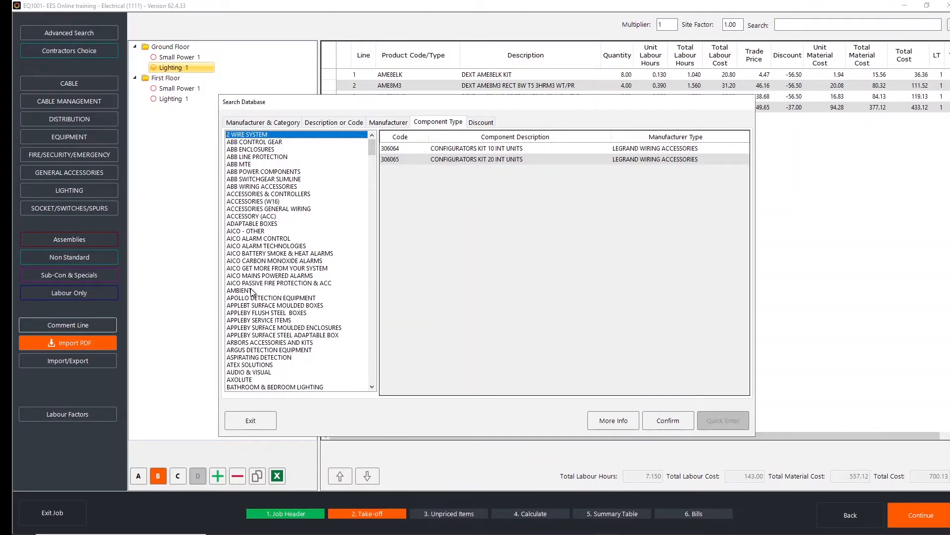
left_click(249, 421)
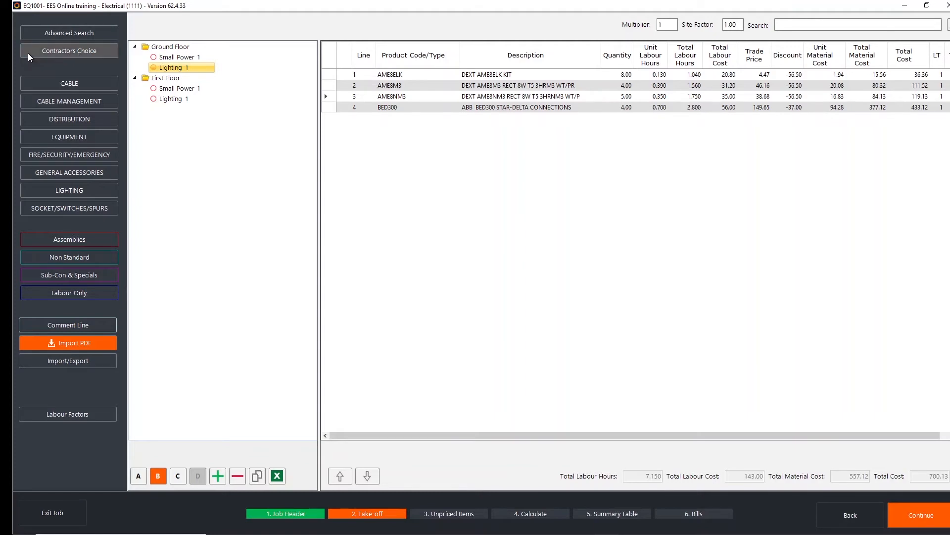
View the Non Standard item entry fields for the Cable Management category and exit without entering an item
left_click(70, 257)
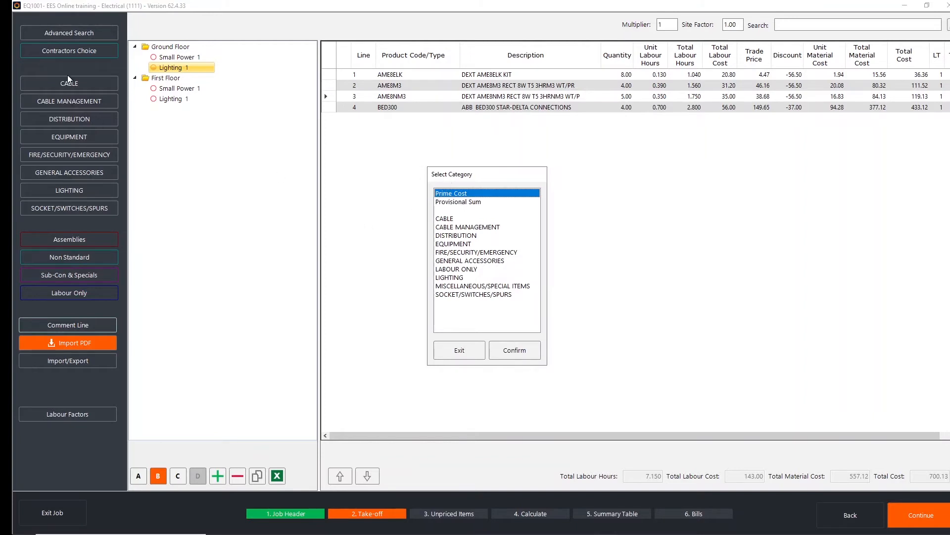
left_click(455, 226)
double_click(455, 227)
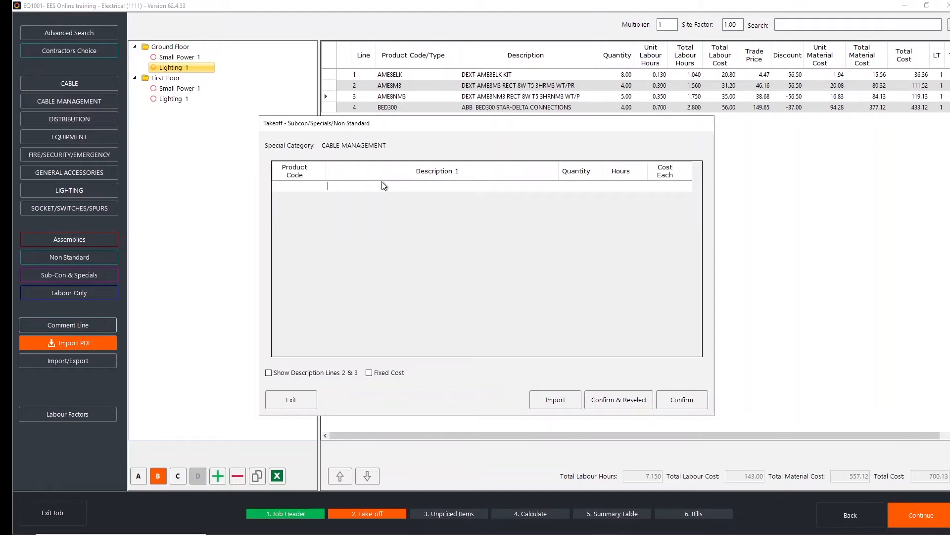
left_click(582, 183)
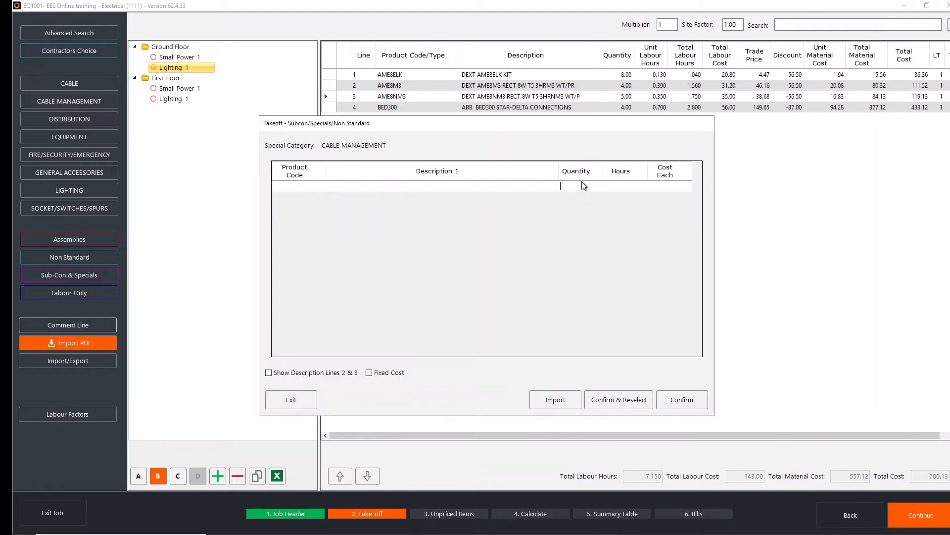
left_click(612, 185)
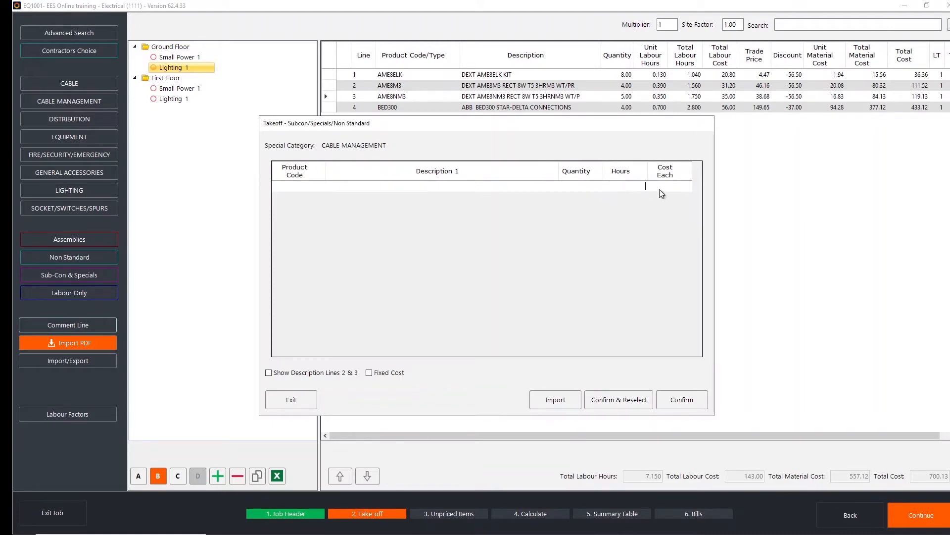
left_click(292, 403)
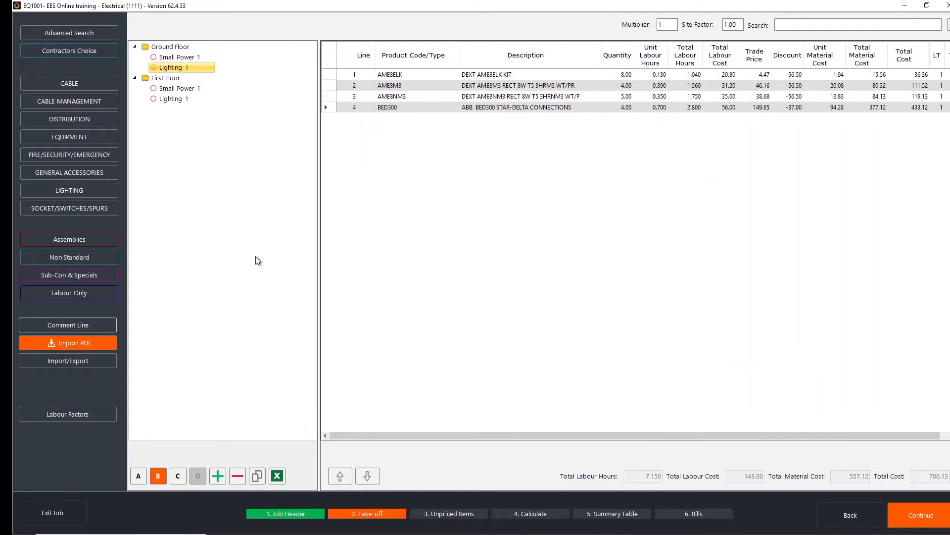
View the Contractors Choice dry lining boxes under Cable Management generic boxes and exit without entering a quantity
left_click(95, 51)
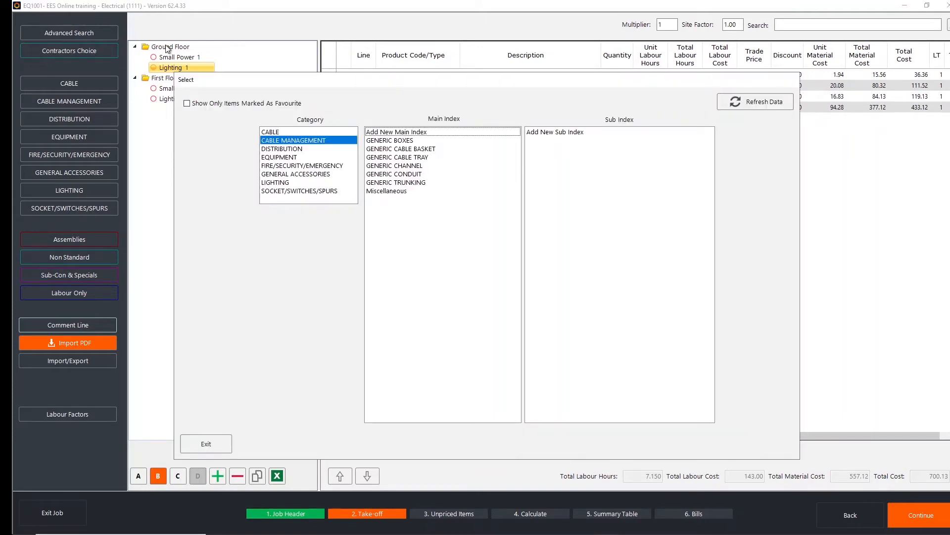
left_click(383, 143)
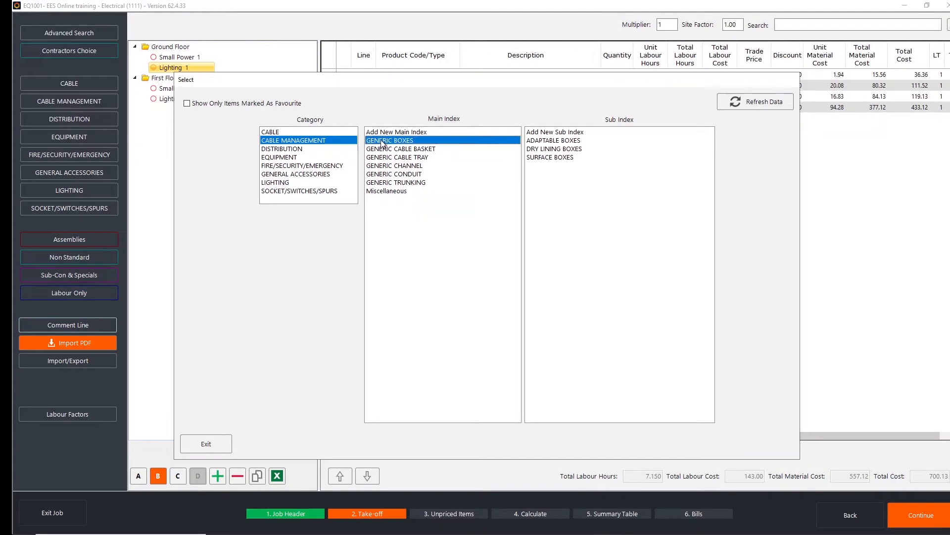
double_click(550, 146)
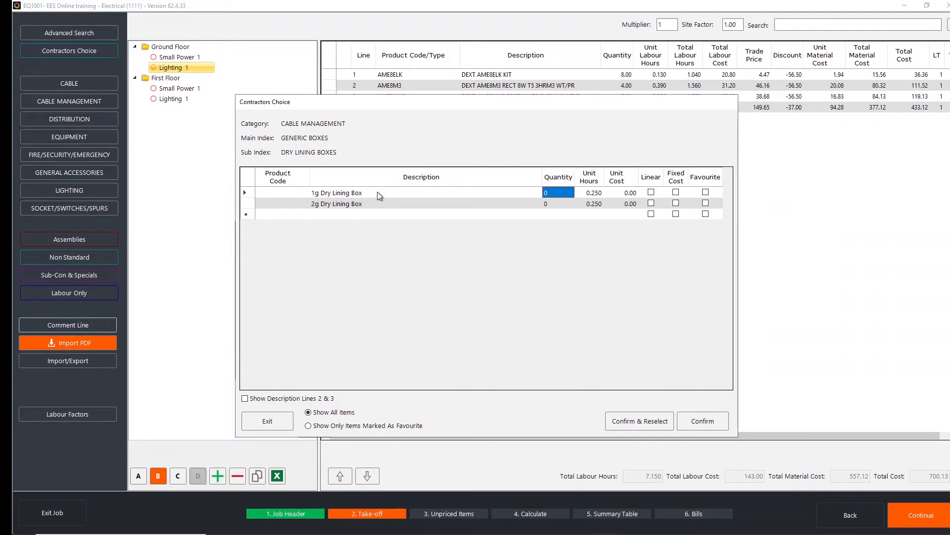
left_click(266, 423)
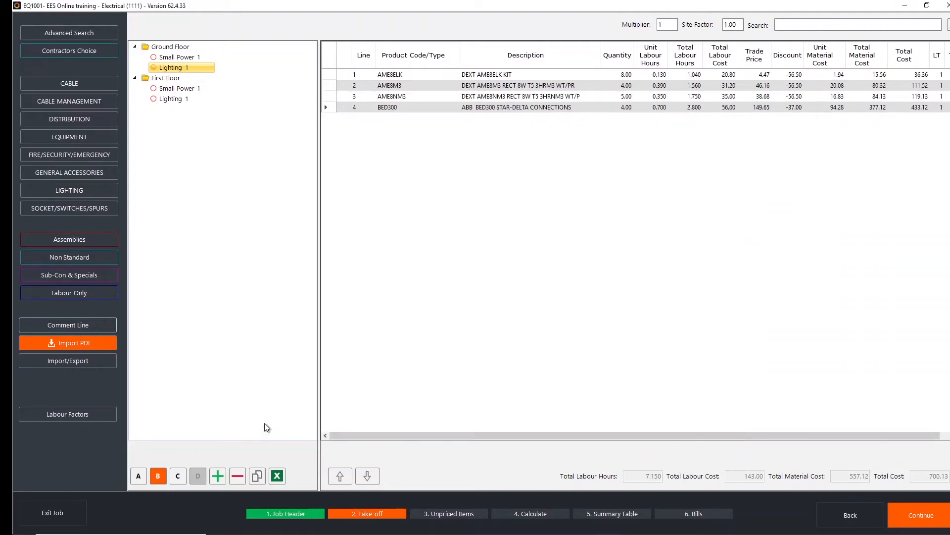
left_click(448, 75)
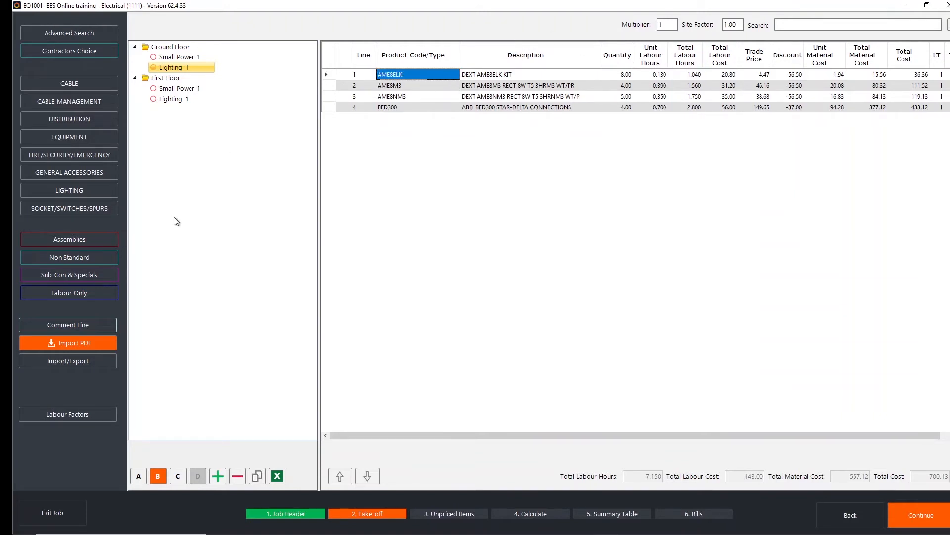
Select the Swifts MRF 150mm Tray & Hngr assembly under Cable Management and open its component breakdown
left_click(82, 238)
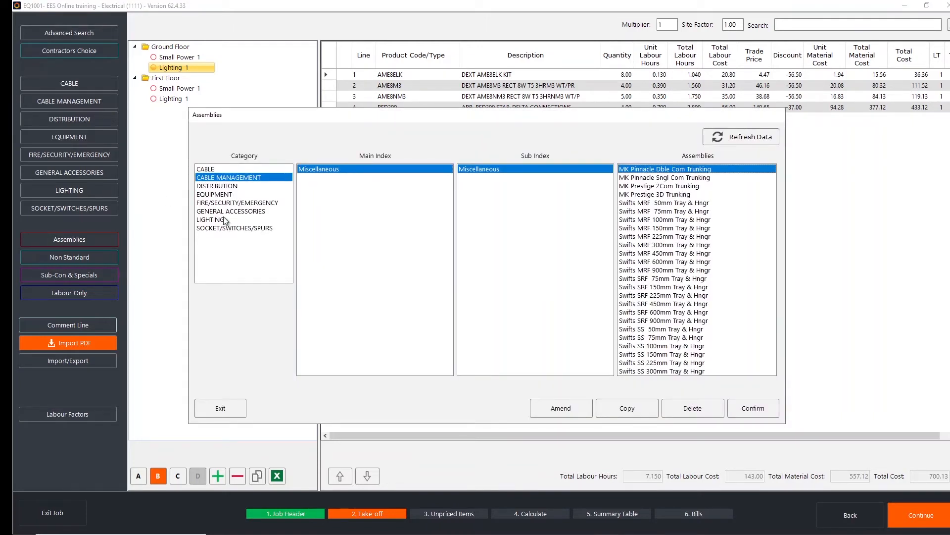
left_click(656, 228)
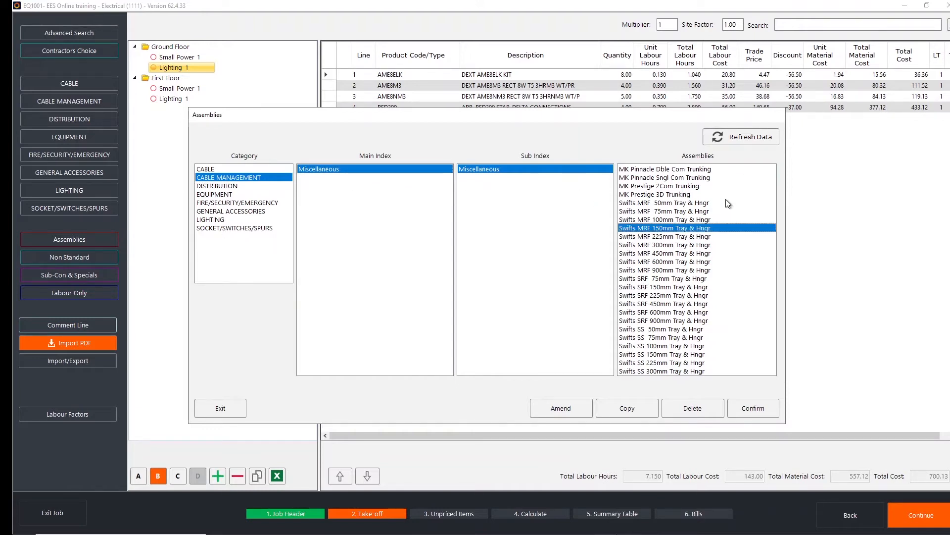
left_click(558, 410)
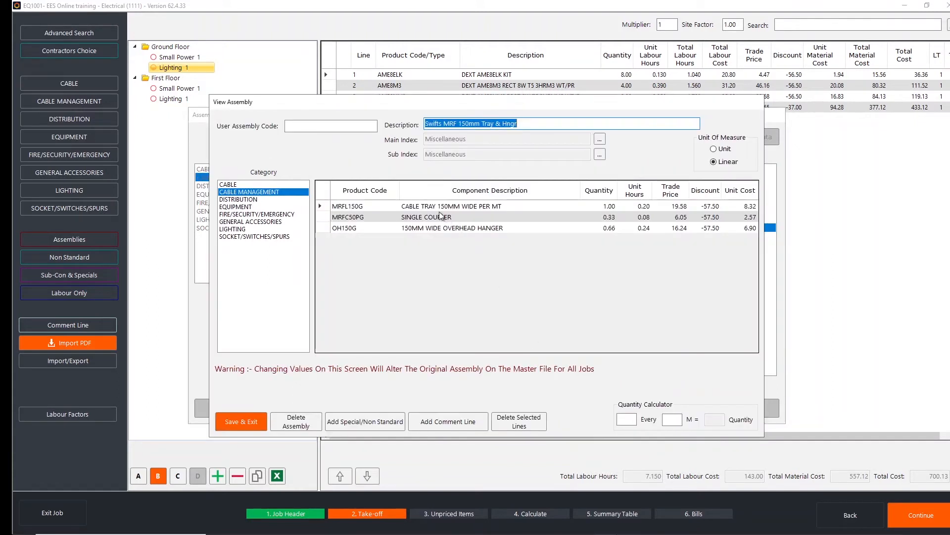
Examine the quantities, unit hours and trade prices of the assembly's tray, coupler and hanger, and return to the assemblies list
left_click(325, 207)
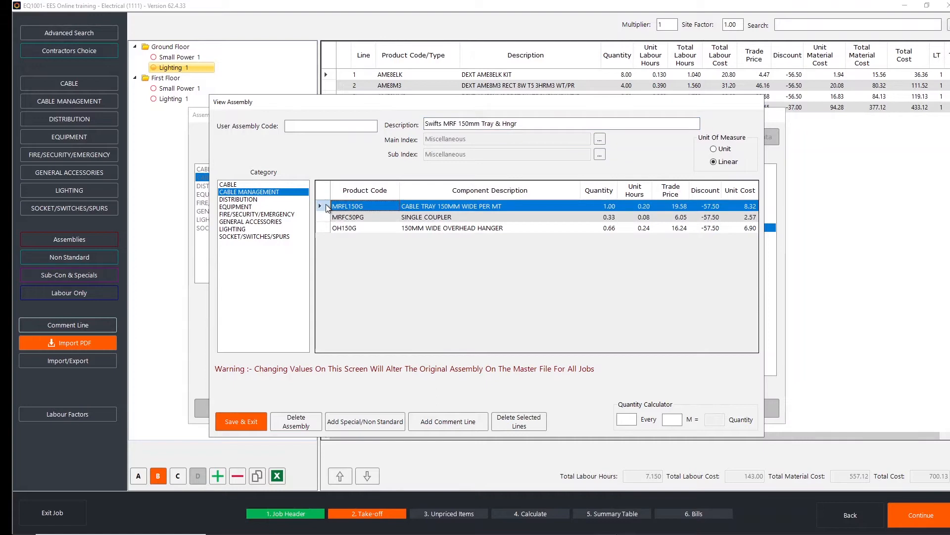
left_click(604, 207)
left_click(605, 227)
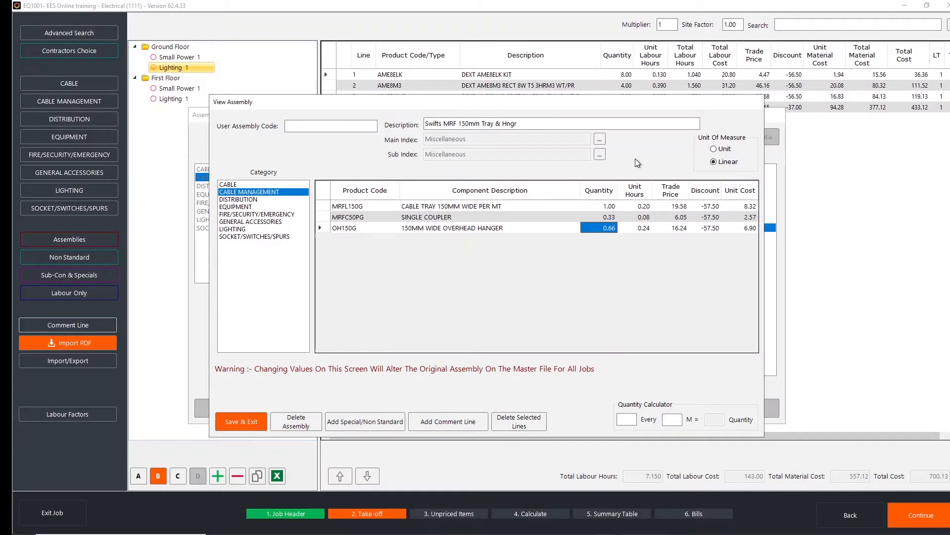
left_click(636, 206)
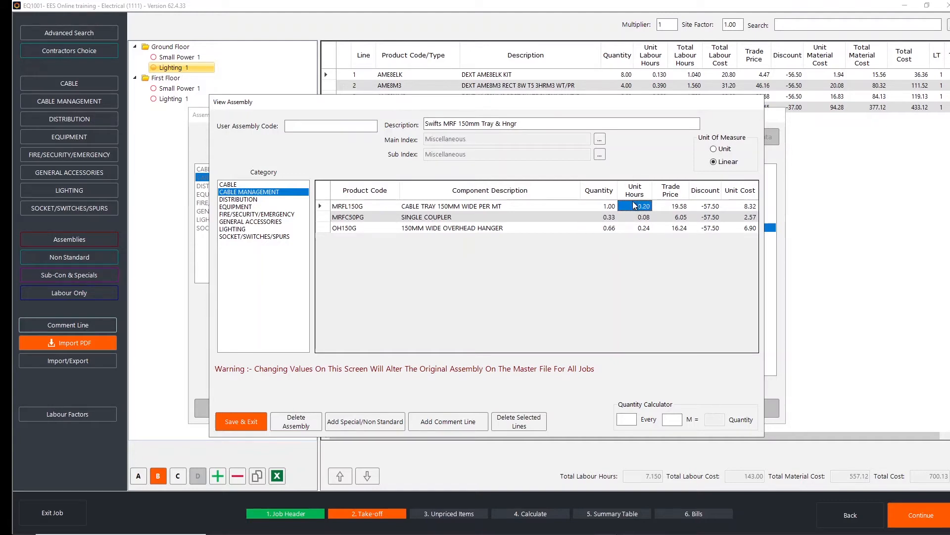
left_click(639, 217)
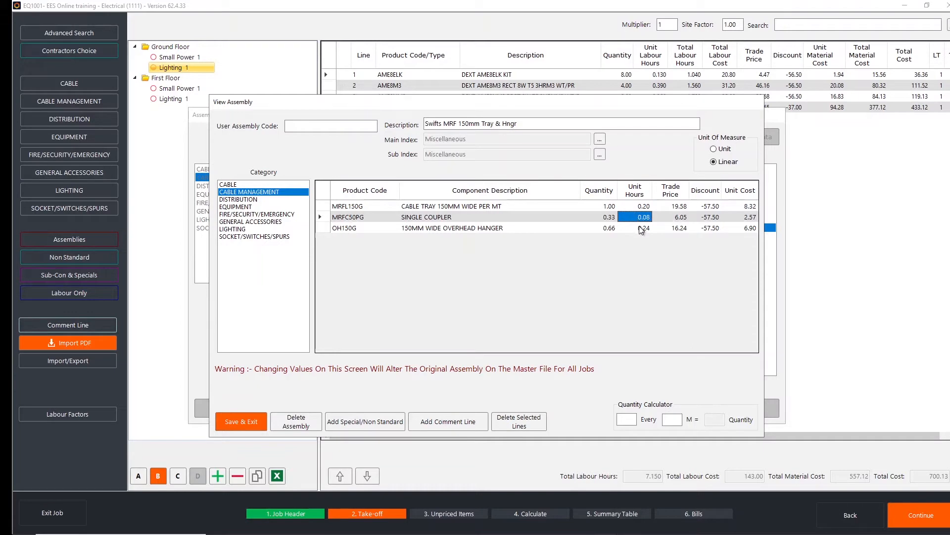
left_click(640, 229)
left_click(679, 207)
left_click(674, 217)
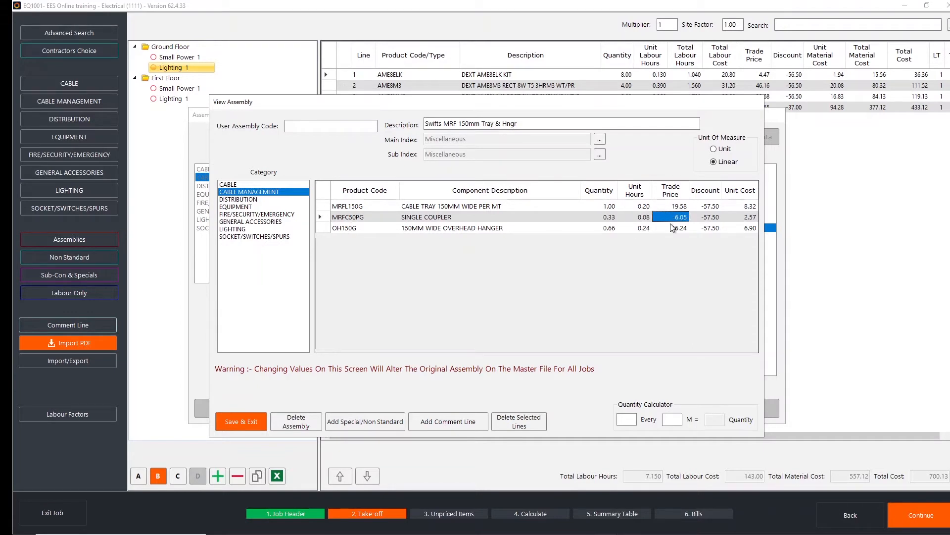
left_click(671, 226)
left_click(241, 422)
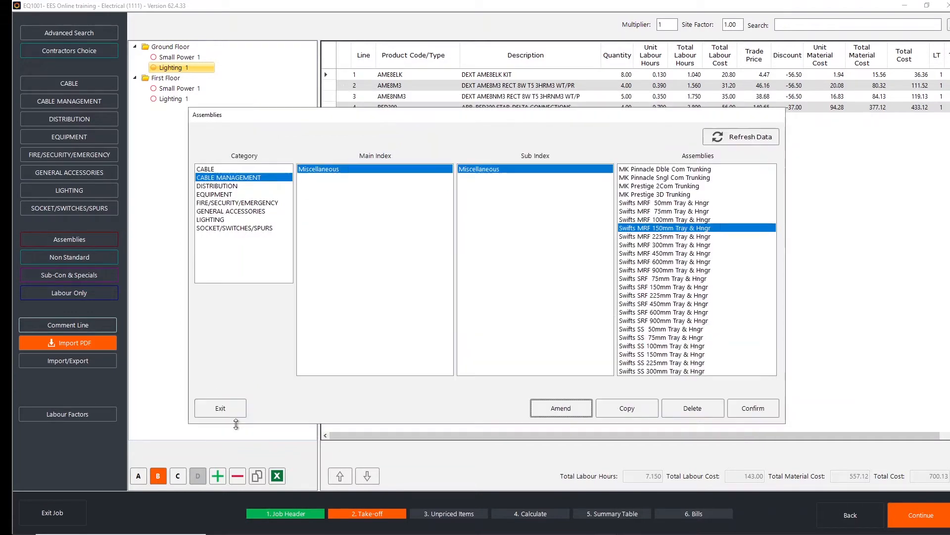
Take off the Swifts MRF 150mm Tray & Hngr assembly into Ground Floor Lighting with a quantity of 20
left_click(757, 407)
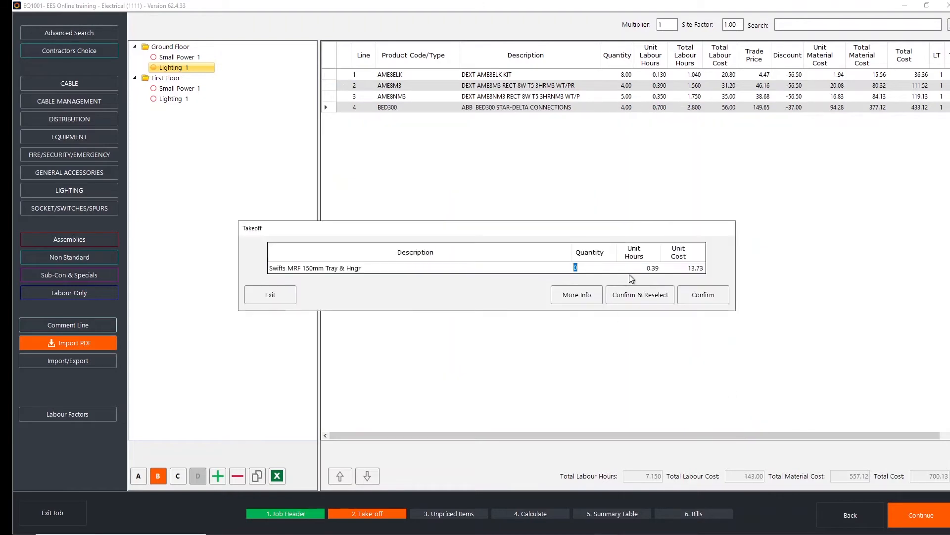
left_click(634, 271)
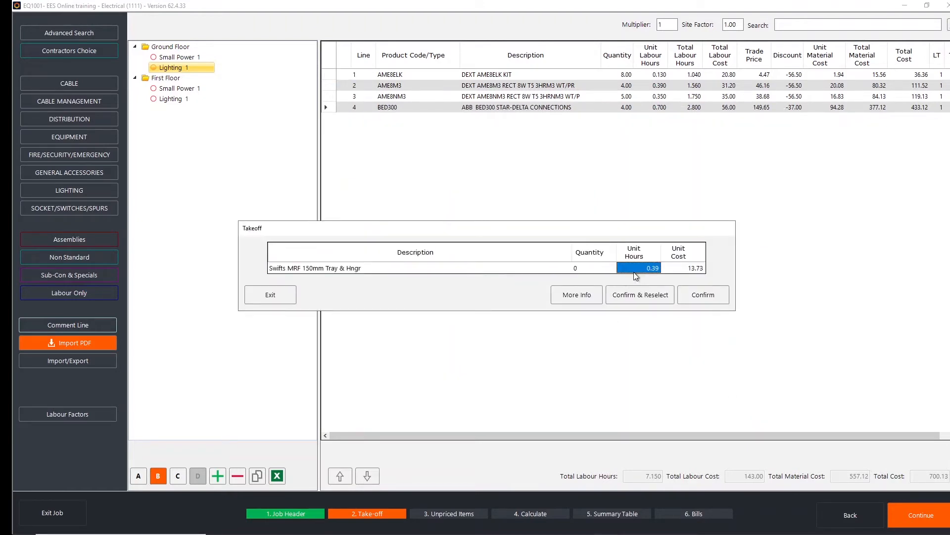
left_click(421, 267)
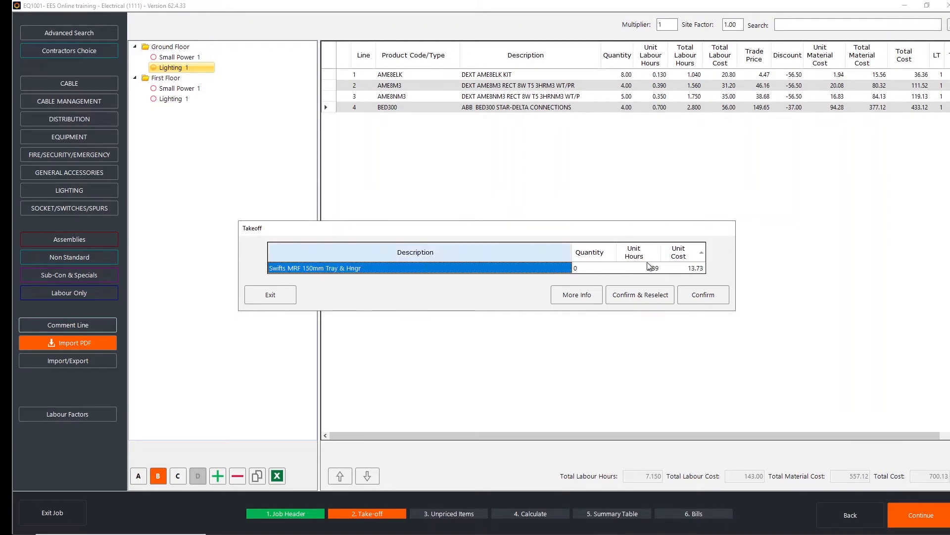
left_click(607, 267)
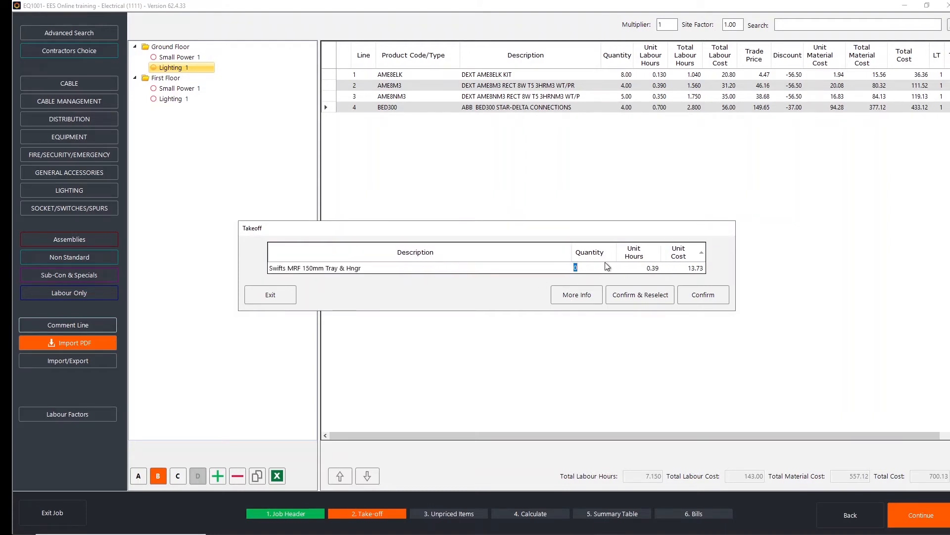
type("20")
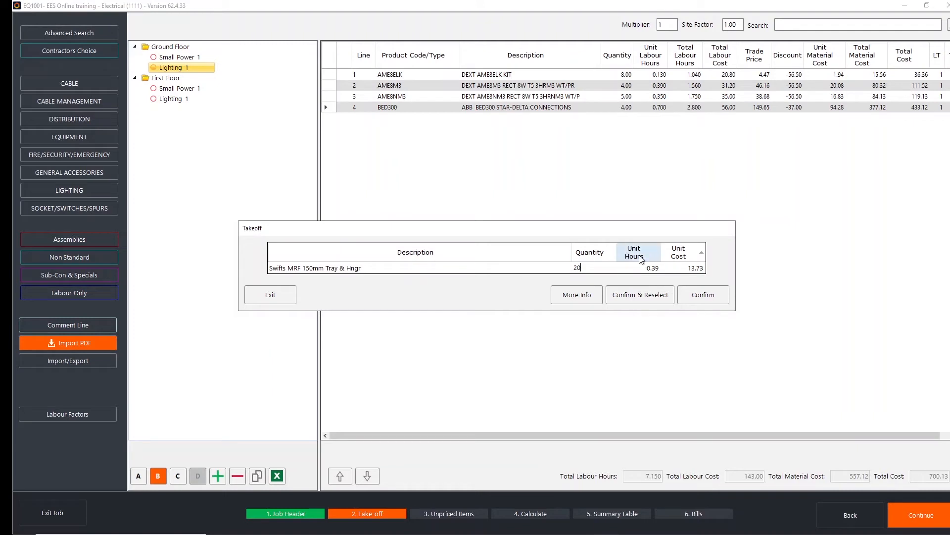
left_click(697, 294)
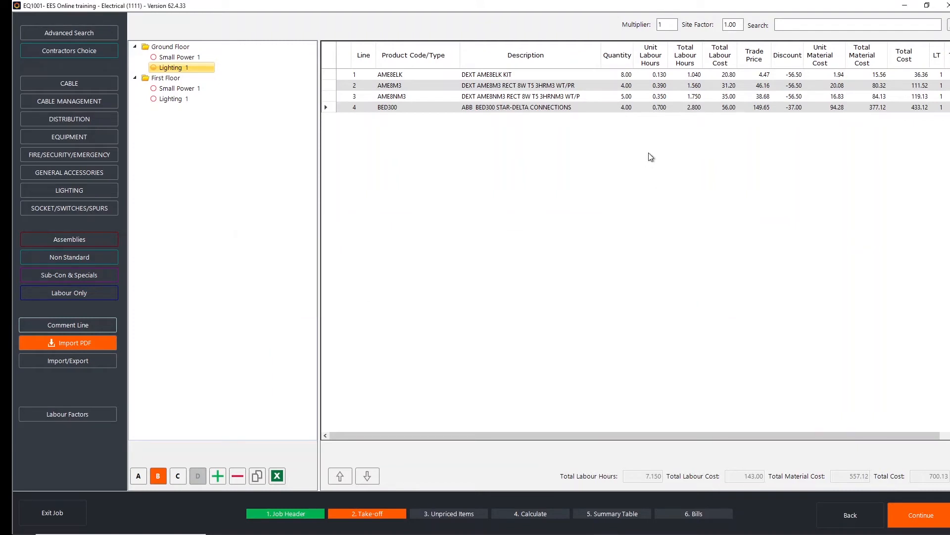
Highlight the cable tray, coupler and overhead hanger on lines 5 to 7 and check their total labour hours
left_click_drag(327, 118, 325, 139)
left_click_drag(688, 119, 690, 129)
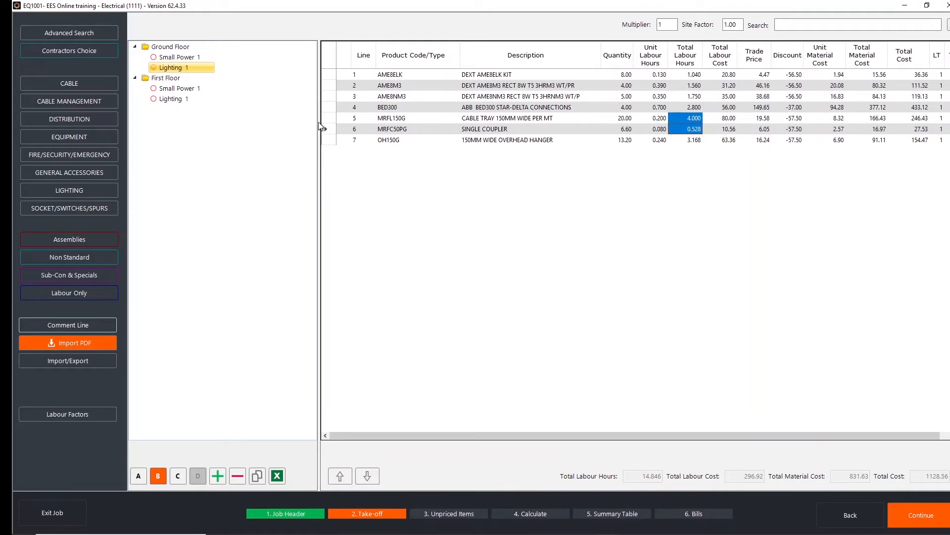
left_click_drag(329, 117, 332, 148)
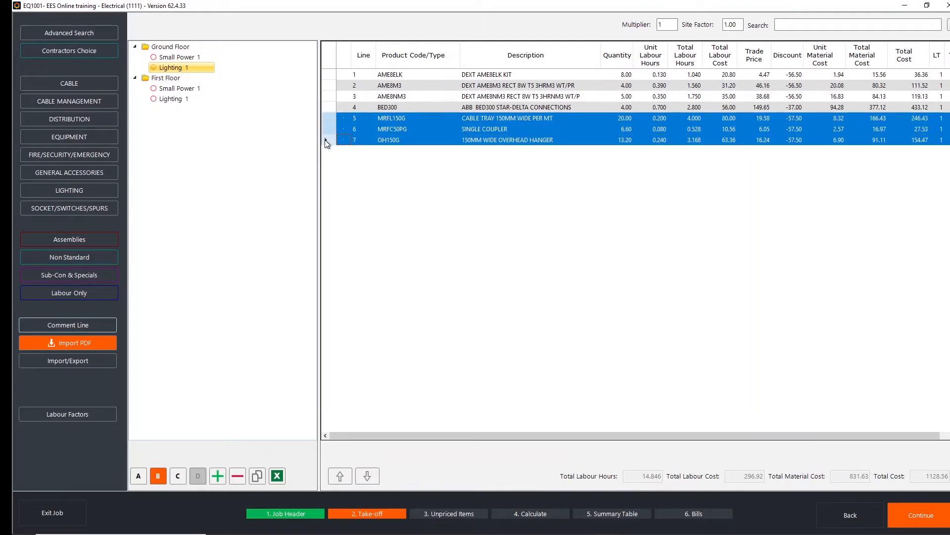
Cut the cable tray, coupler and overhead hanger lines from Ground Floor Lighting and paste them as new lines into Ground Floor Small Power
right_click(326, 143)
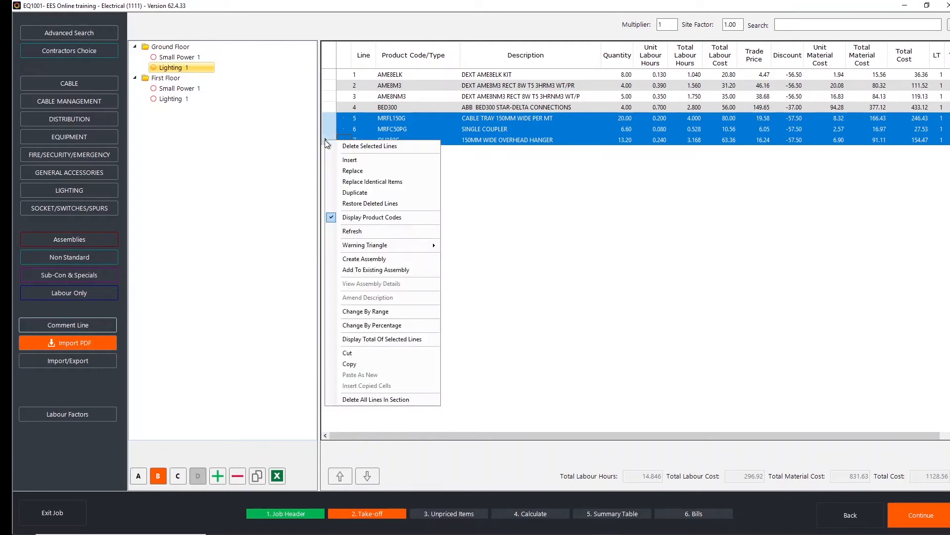
left_click(381, 353)
left_click(175, 56)
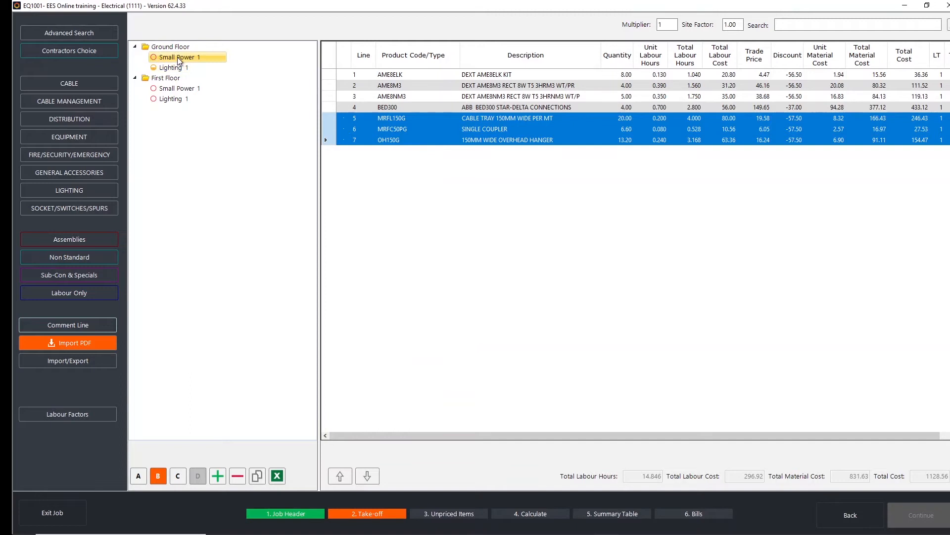
right_click(450, 213)
left_click(487, 449)
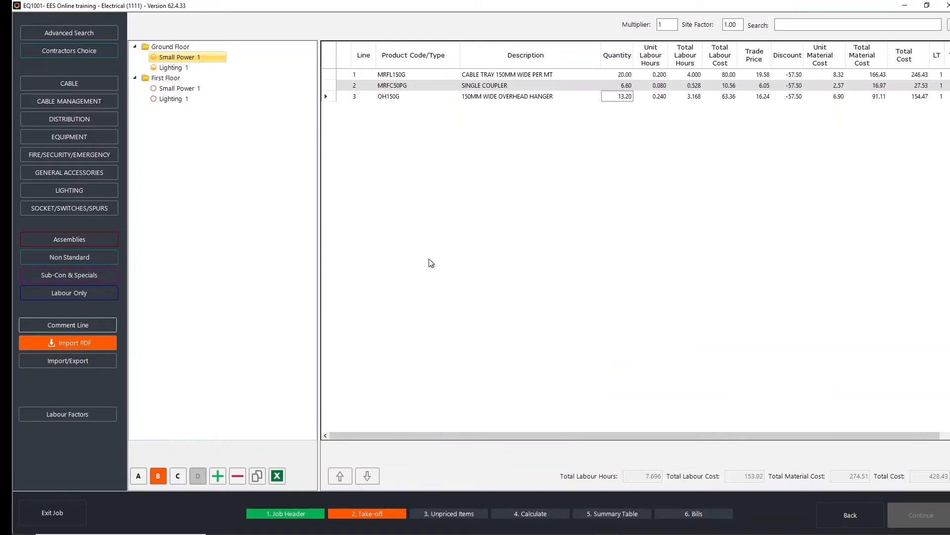
Review the Sub-Con & Specials categories for First Floor Small Power and the headings table where new categories can be added
left_click(179, 89)
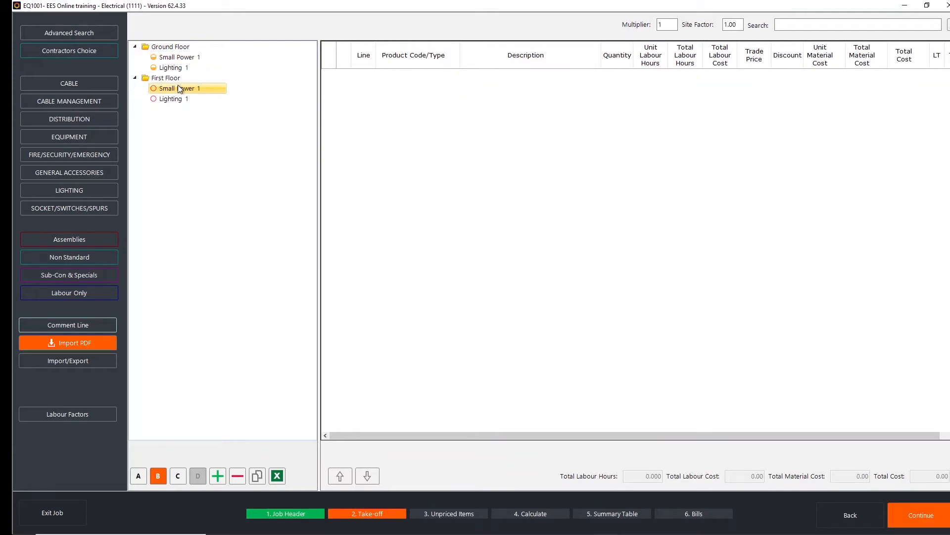
left_click(90, 276)
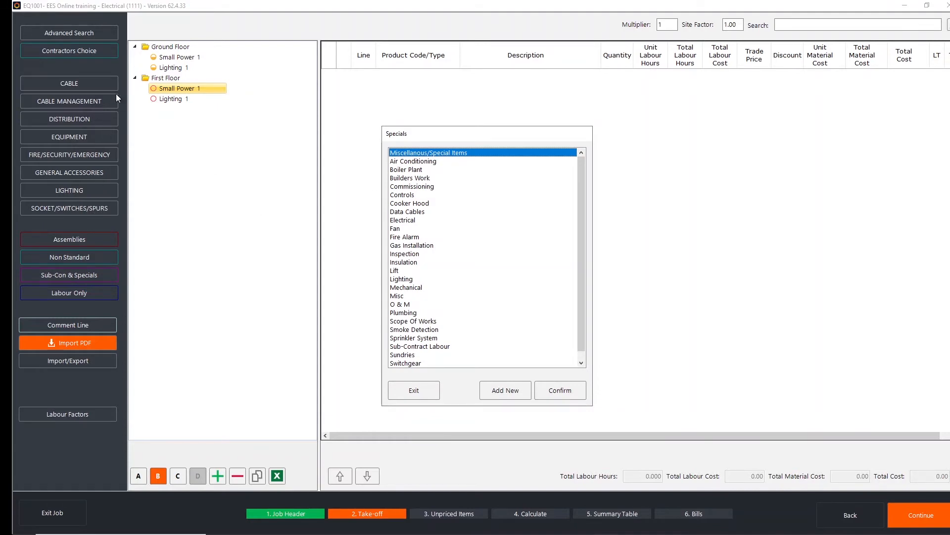
scroll(513, 281, "down", 1)
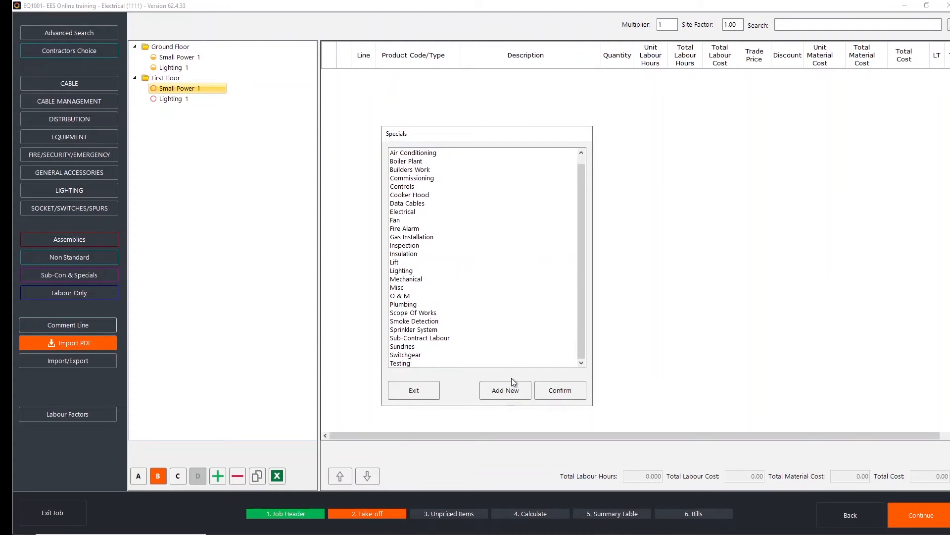
left_click(504, 390)
scroll(434, 263, "down", 2)
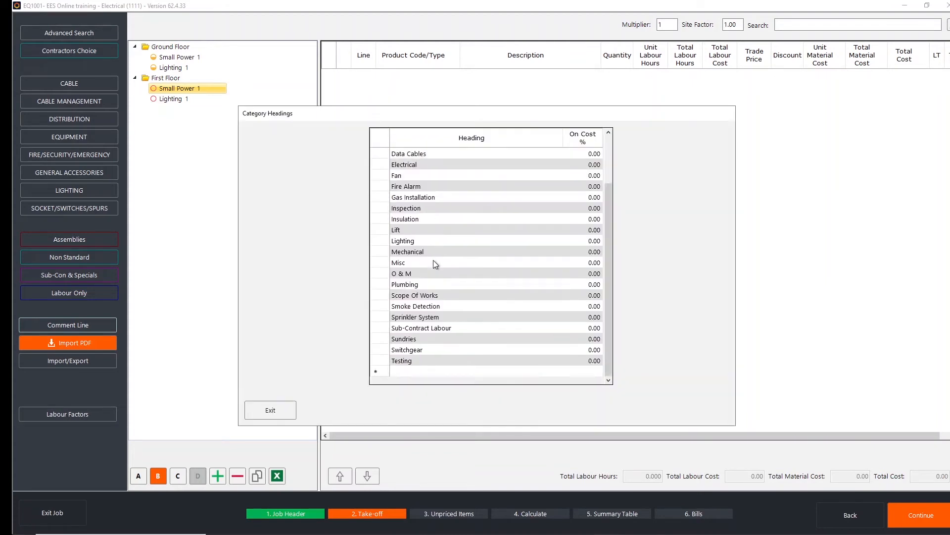
left_click(411, 372)
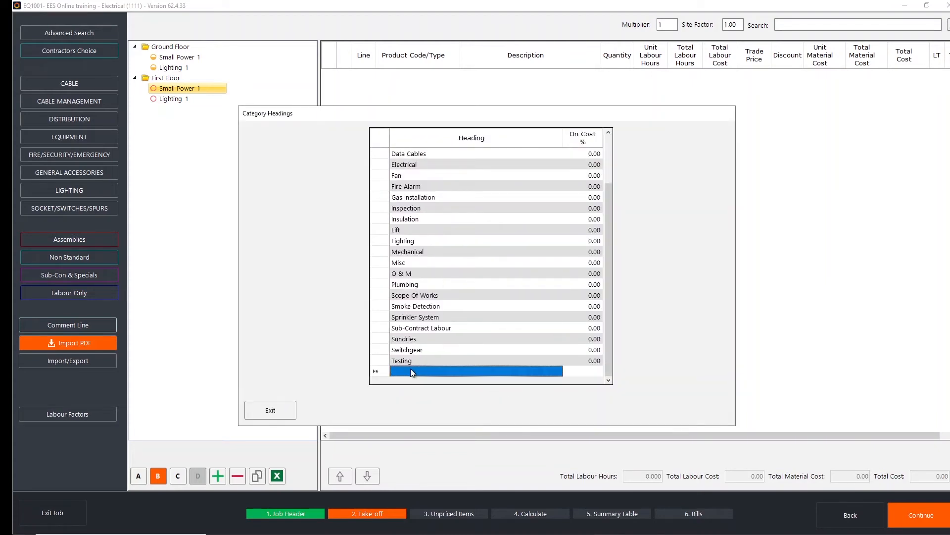
left_click(258, 410)
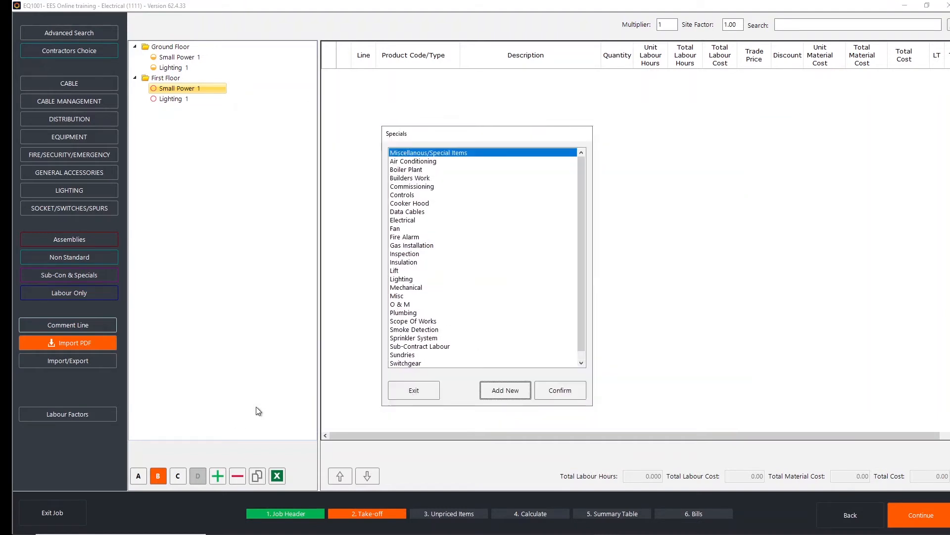
View the empty take-off entry forms for the Builders Work special category and for Labour Only items without entering anything
double_click(424, 179)
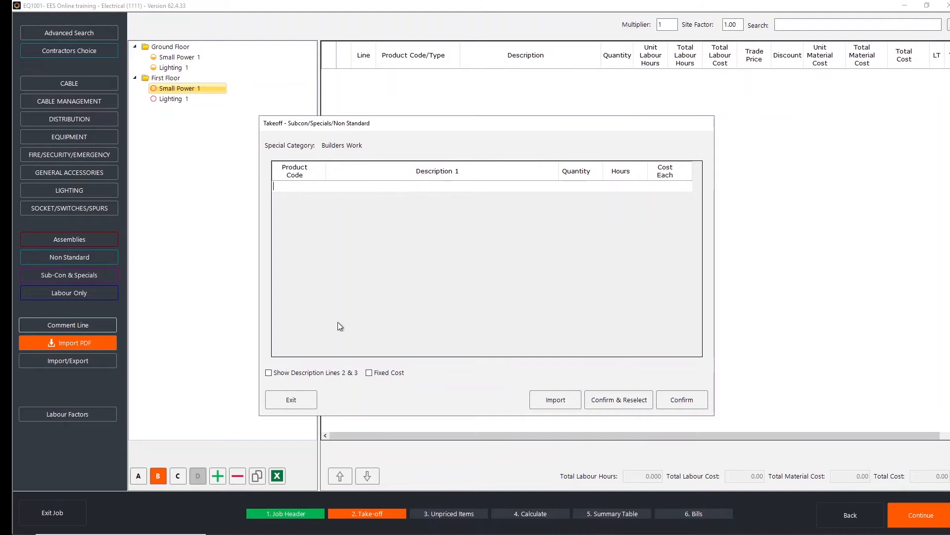
left_click(301, 400)
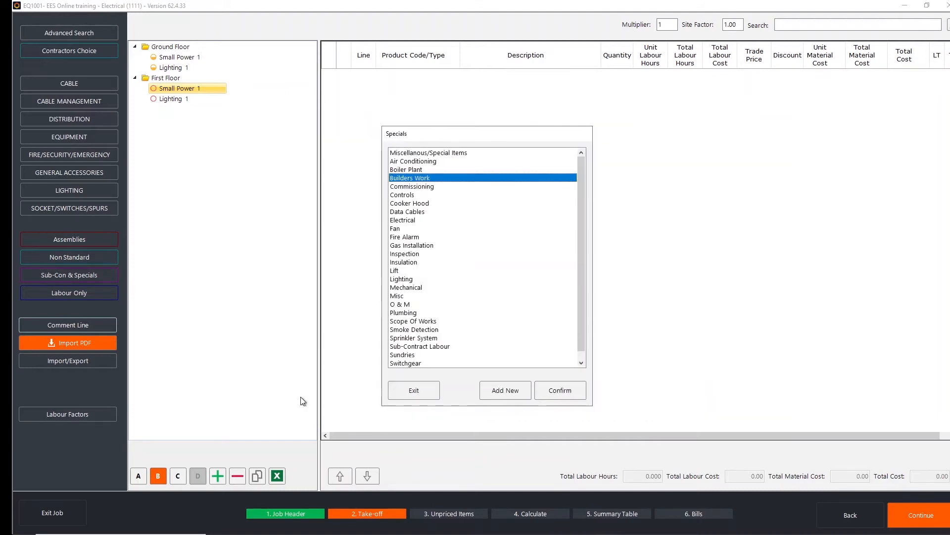
left_click(396, 390)
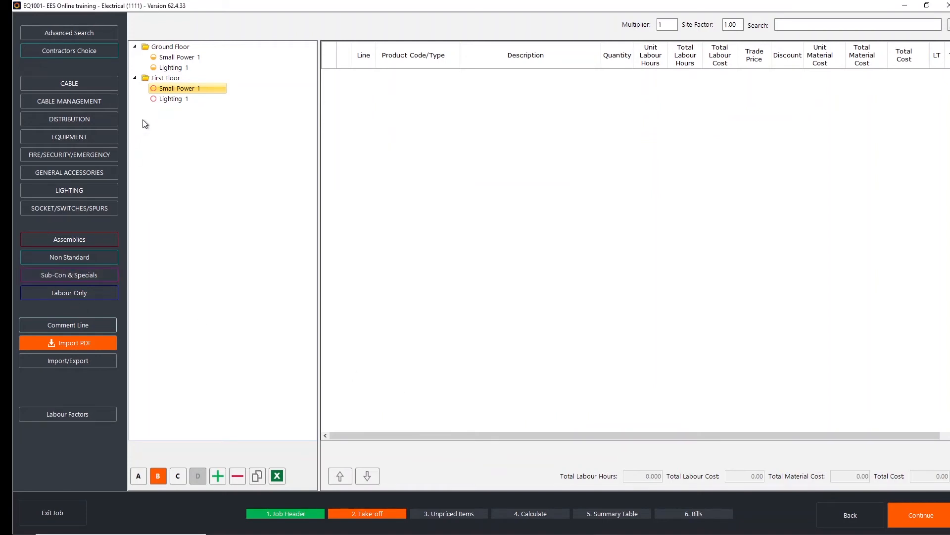
left_click(85, 293)
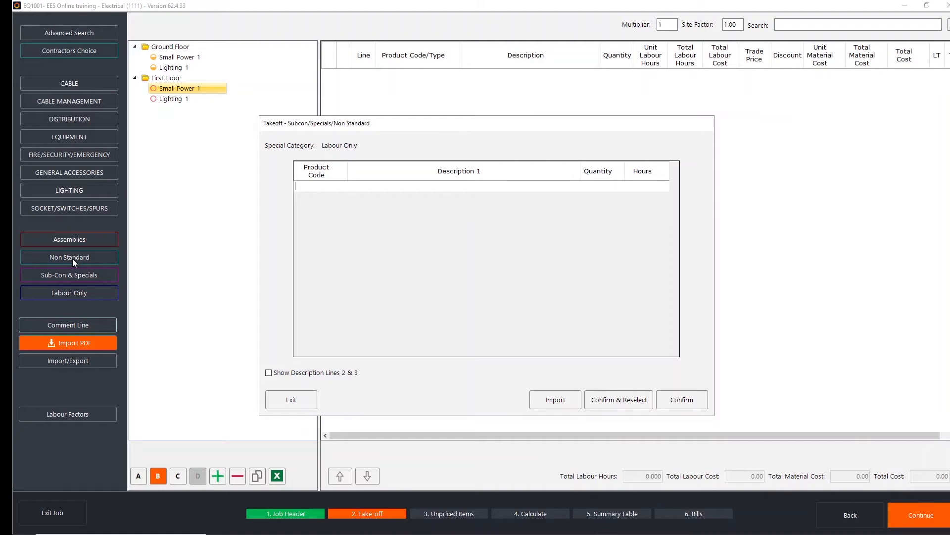
left_click(280, 400)
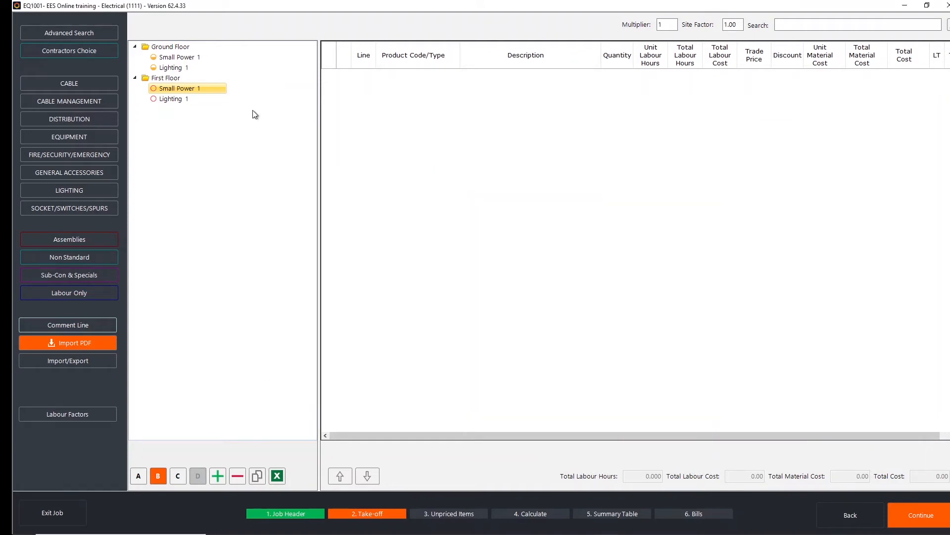
Inspect the materials and labour on/off options of Ground Floor Small Power and the cable tray line's unit labour hours and material cost
left_click(189, 57)
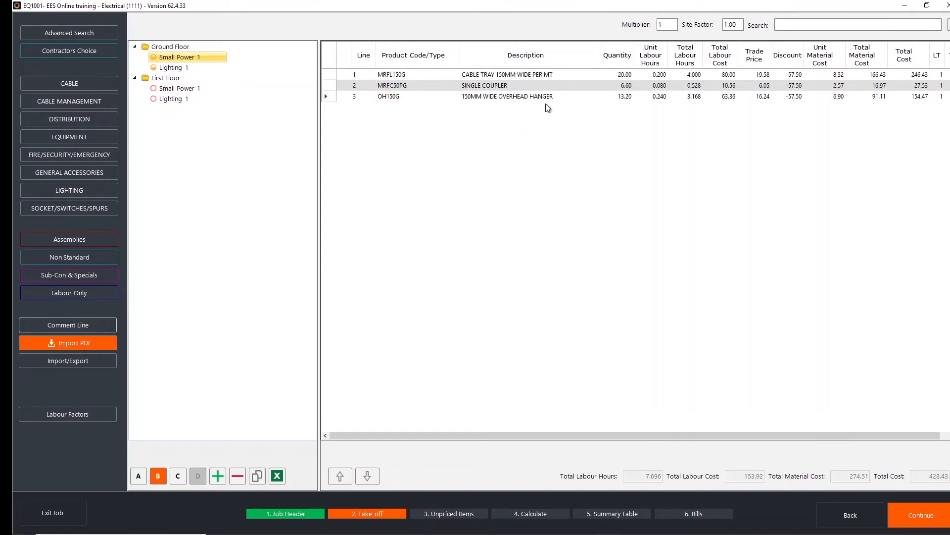
right_click(189, 58)
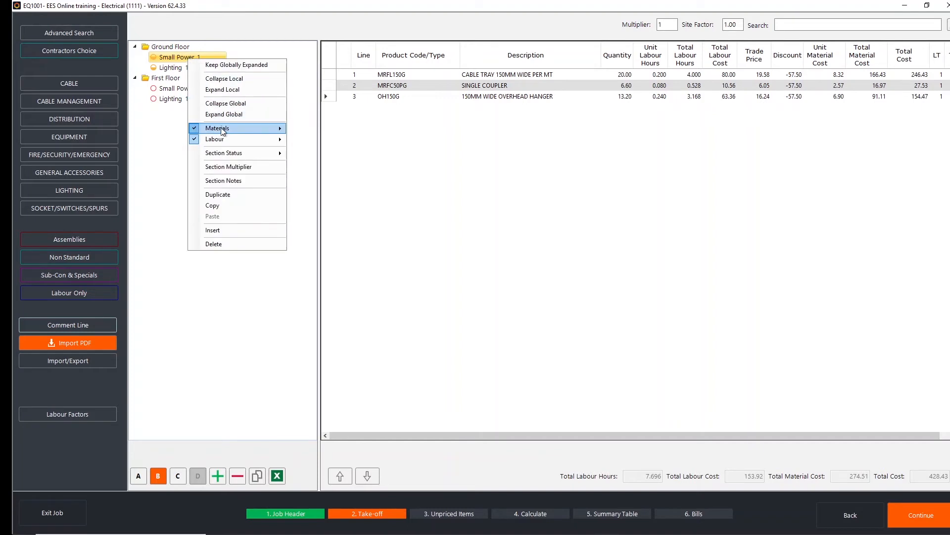
mouse_move(231, 128)
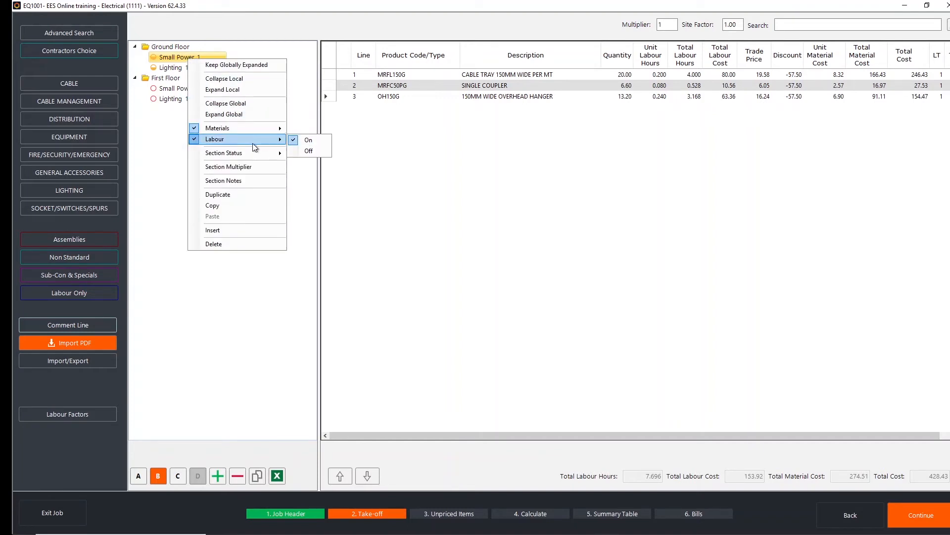
left_click(309, 151)
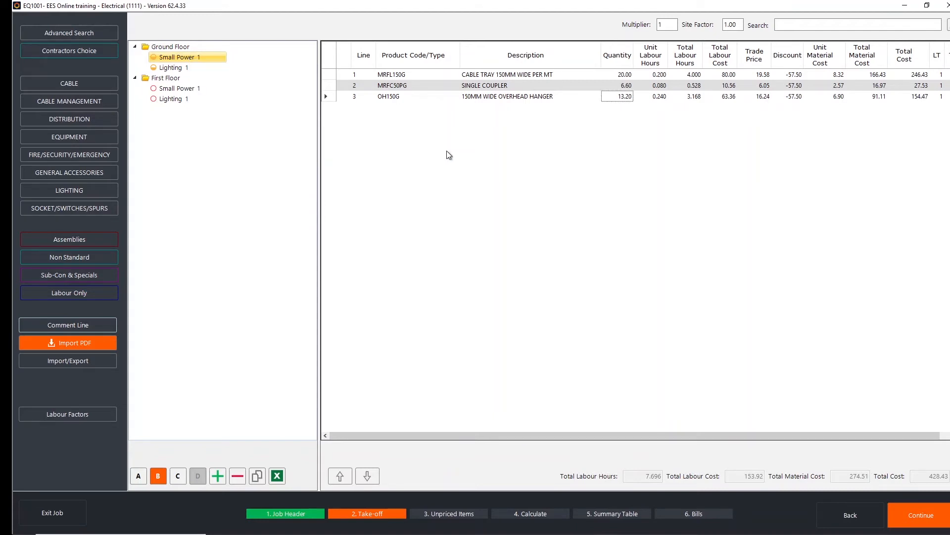
left_click(654, 75)
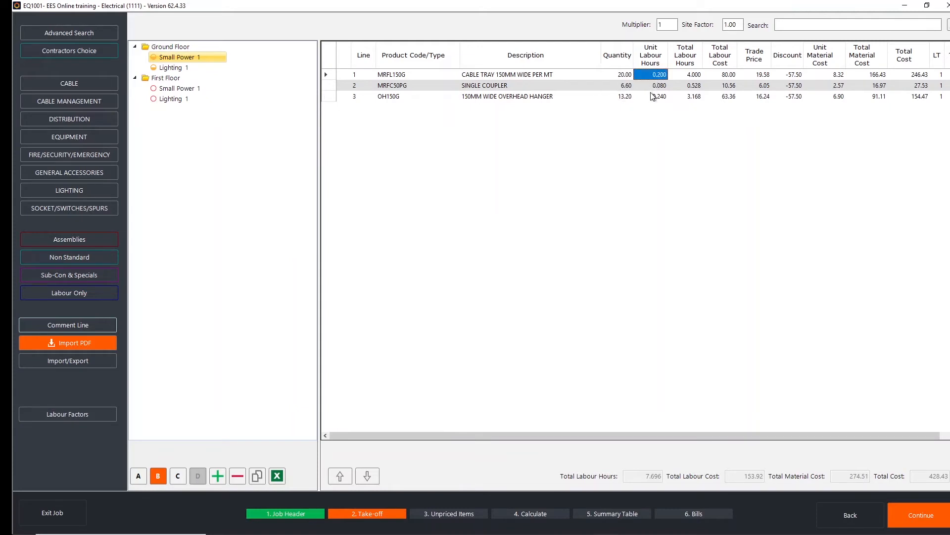
left_click(833, 75)
left_click(302, 206)
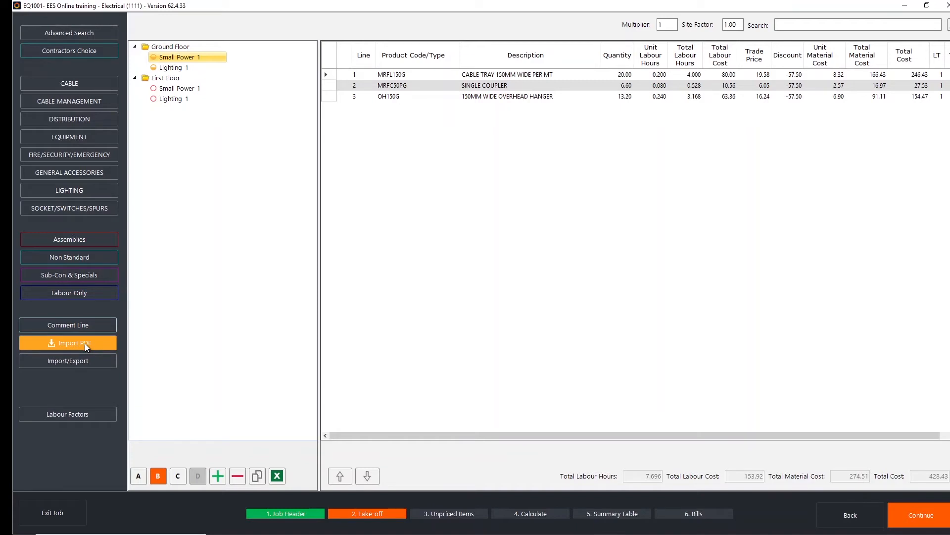
Switch to the EES Data PDF Take-Off application and open the Cloud Documents folder from it
mouse_move(486, 531)
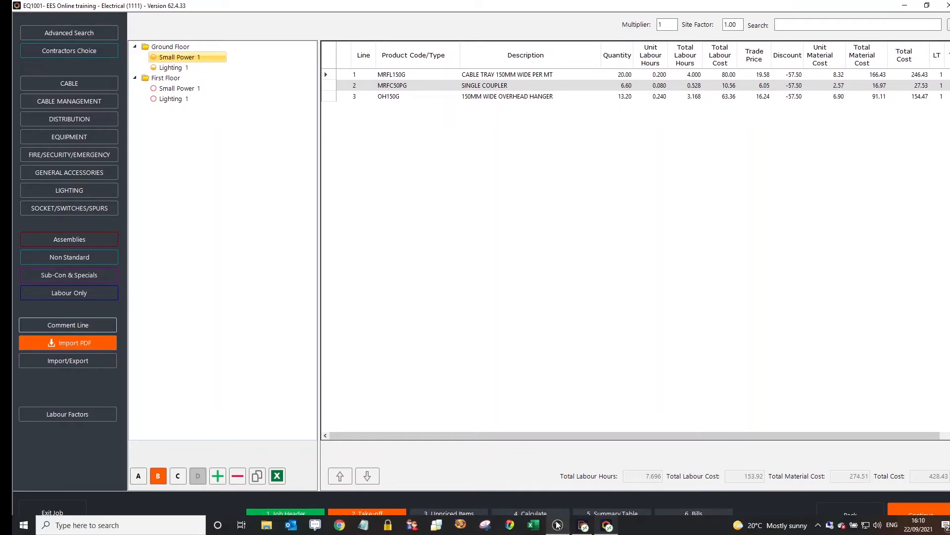
left_click(582, 527)
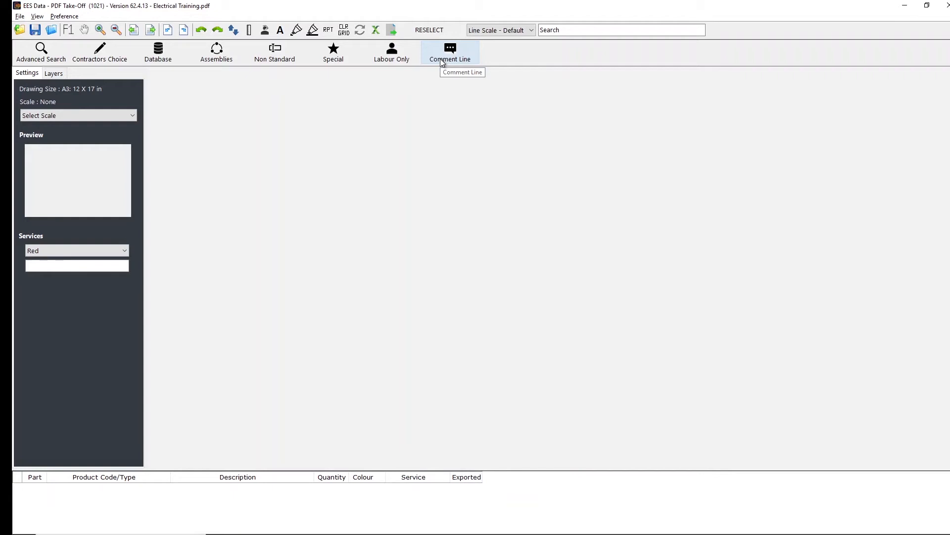
left_click(50, 31)
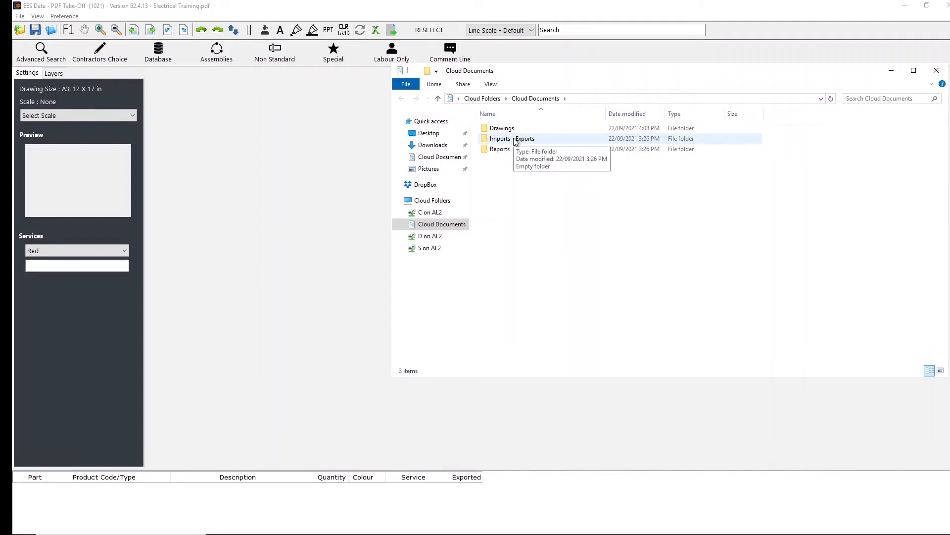
Copy Electrical Training.pdf from the desktop into the Drawings folder of Cloud Documents and close the folder window
left_click(913, 7)
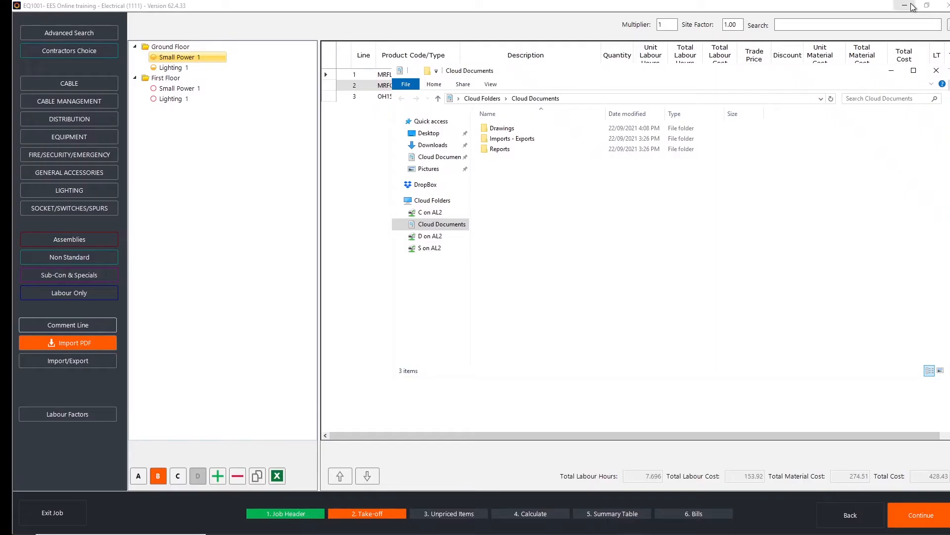
left_click(913, 6)
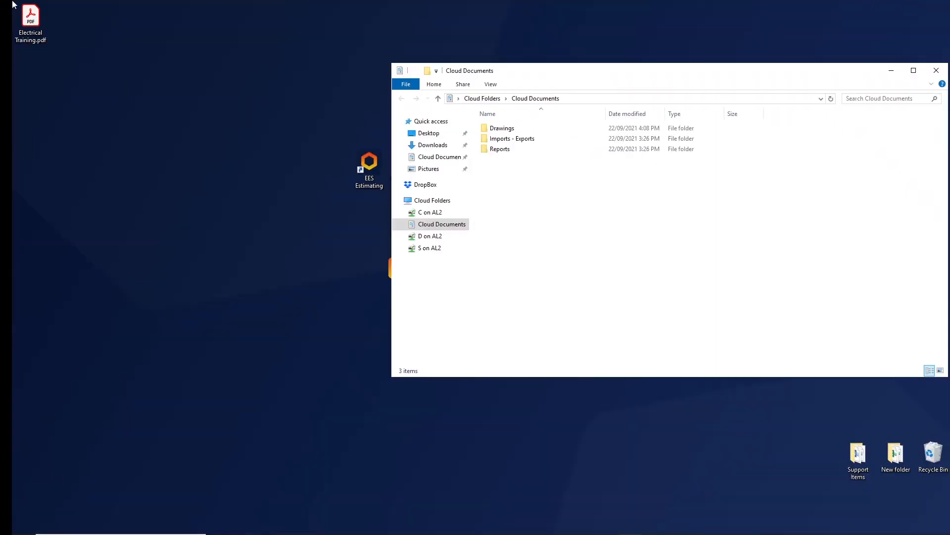
left_click(25, 39)
right_click(25, 39)
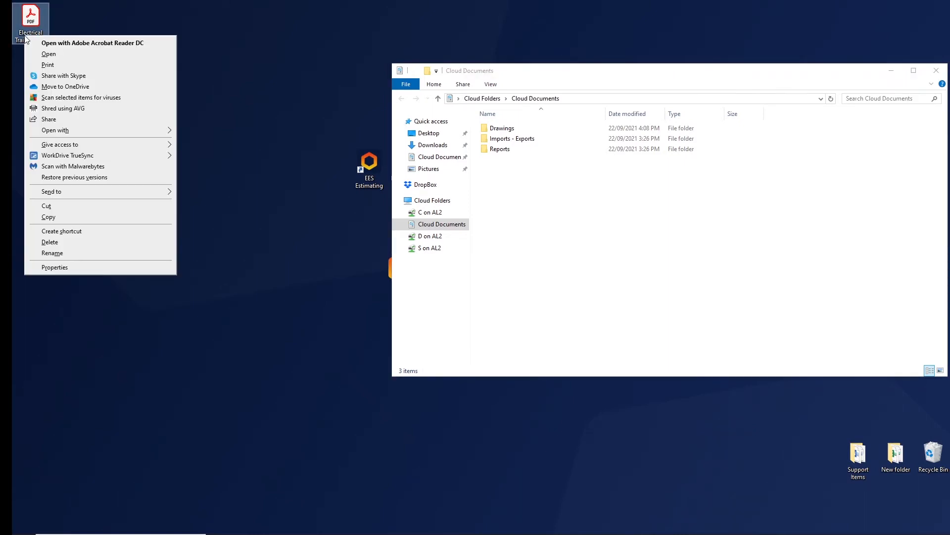
left_click(49, 217)
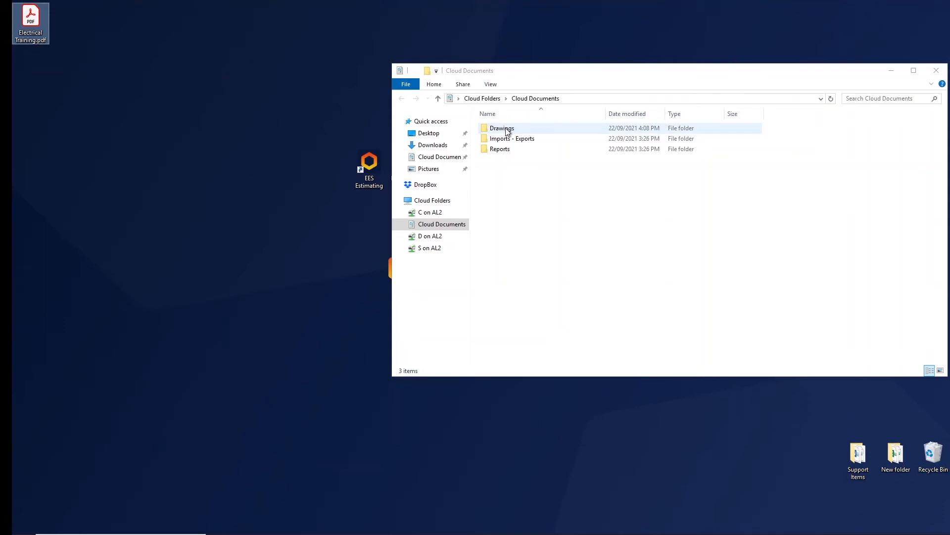
double_click(502, 130)
right_click(567, 195)
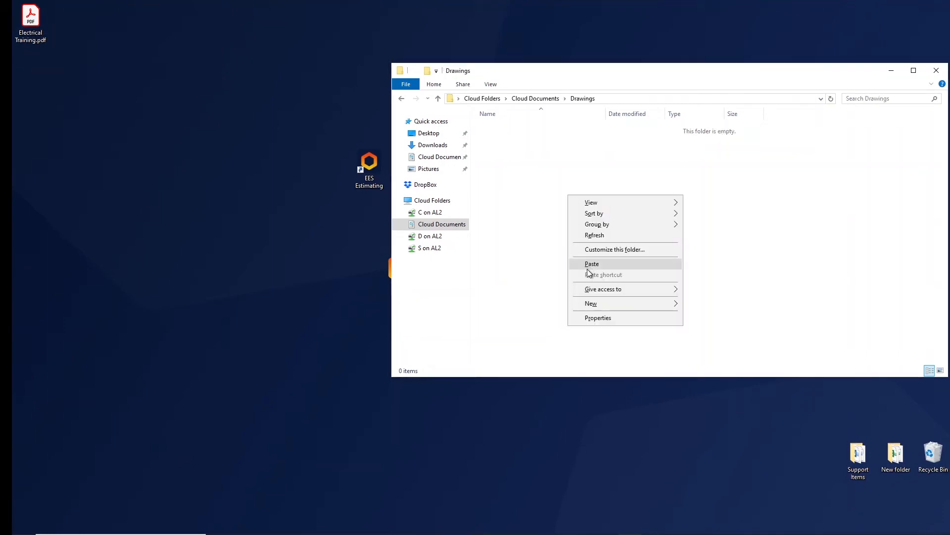
left_click(589, 262)
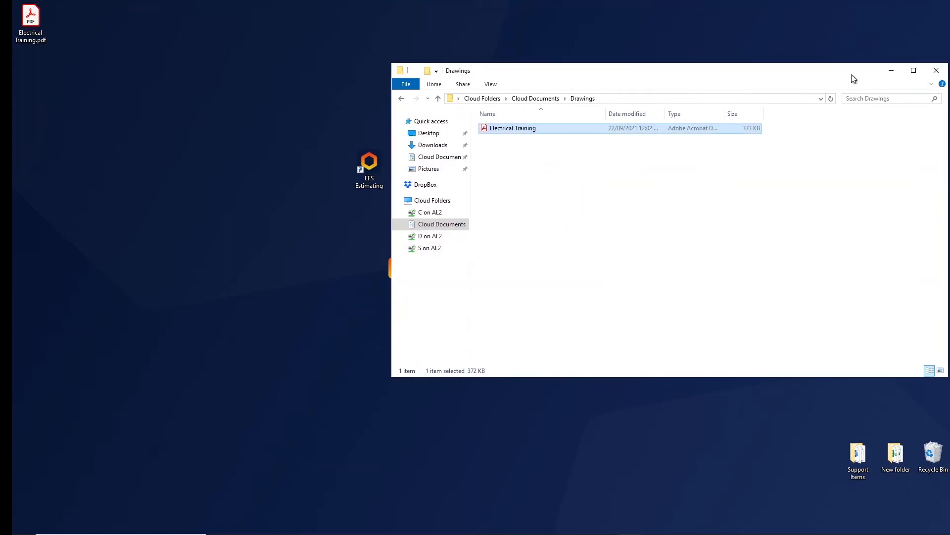
left_click(937, 70)
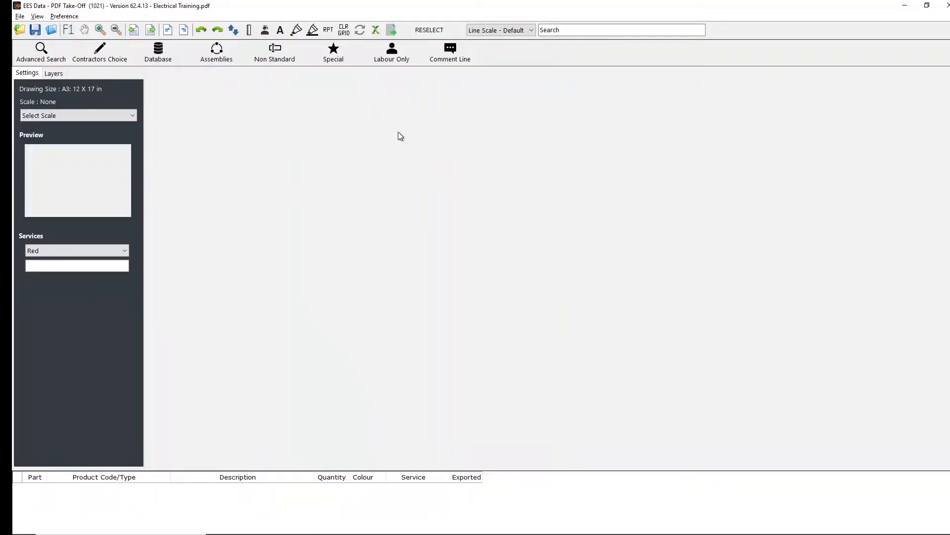
Open the Electrical Training PDF from the Drawings folder for take-off and look over the floor plan around the Kitchen
left_click(19, 30)
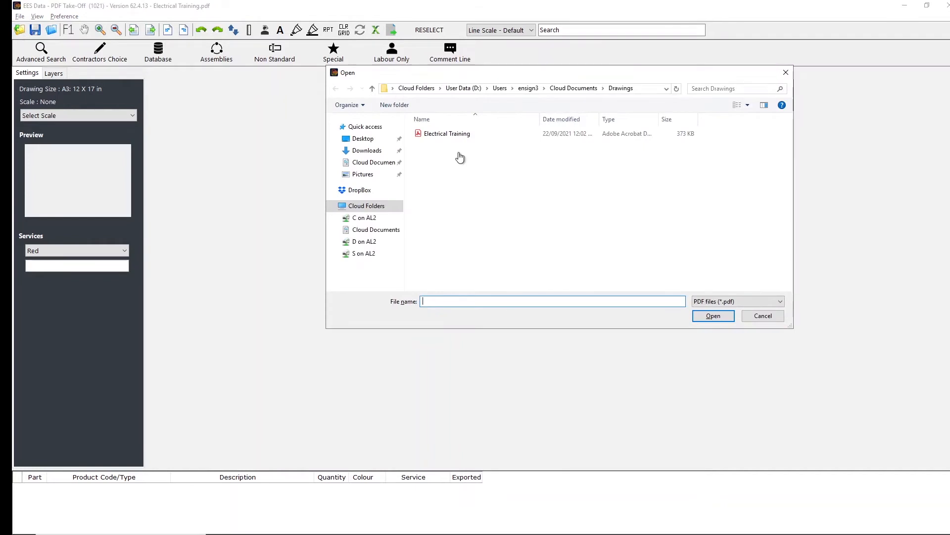
left_click(533, 135)
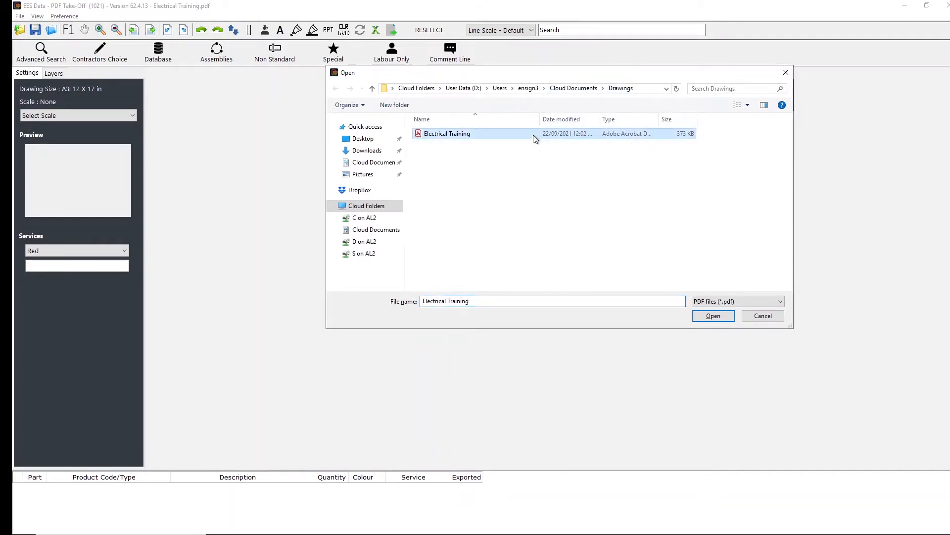
left_click(720, 317)
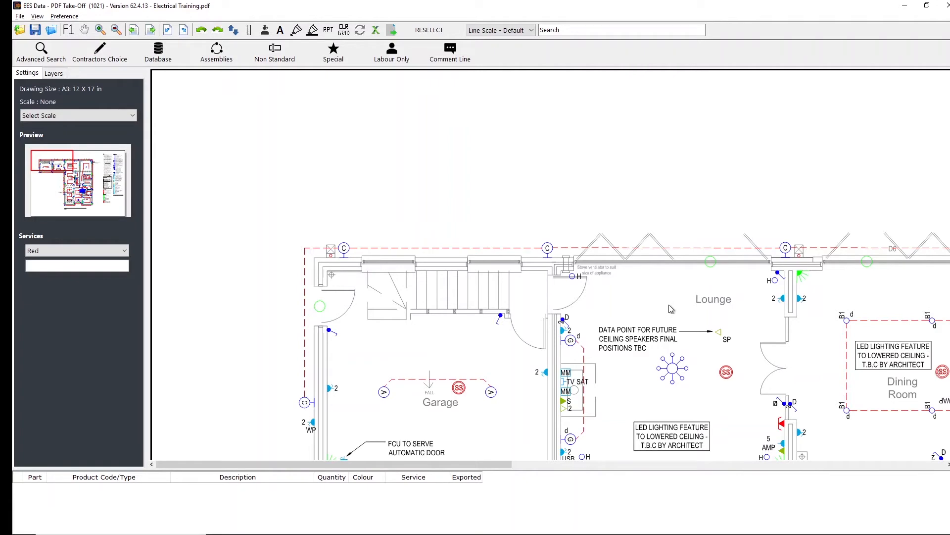
scroll(671, 309, "down", 1)
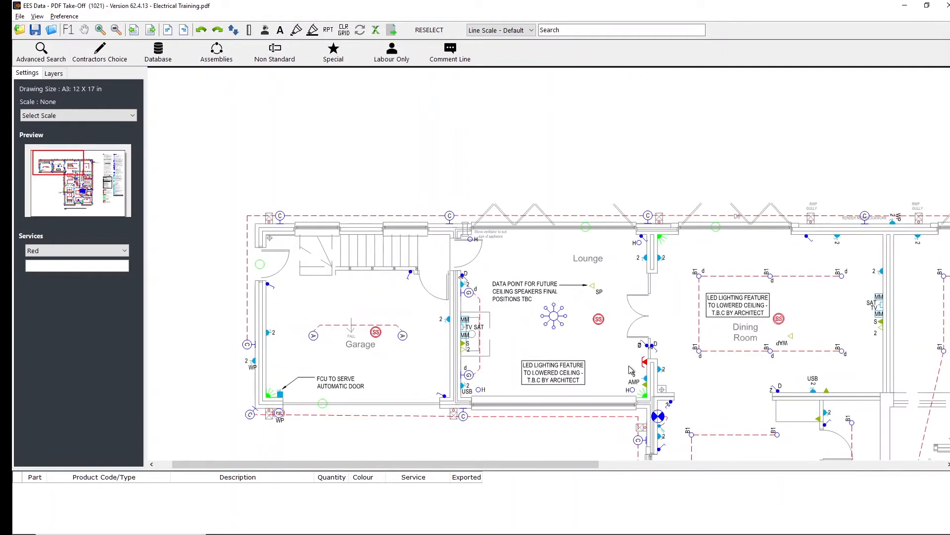
scroll(629, 366, "up", 1)
scroll(608, 325, "down", 1)
scroll(558, 299, "up", 1)
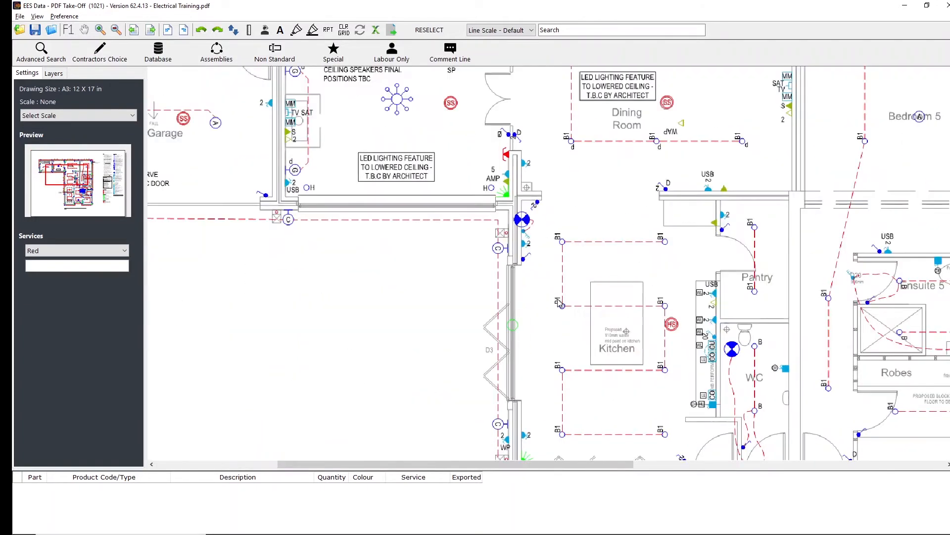
Examine the electrical symbols on the floor plan around the Kitchen, Dining Room, Bedroom 5 and Ensuite 5 at different magnifications
scroll(559, 303, "down", 1)
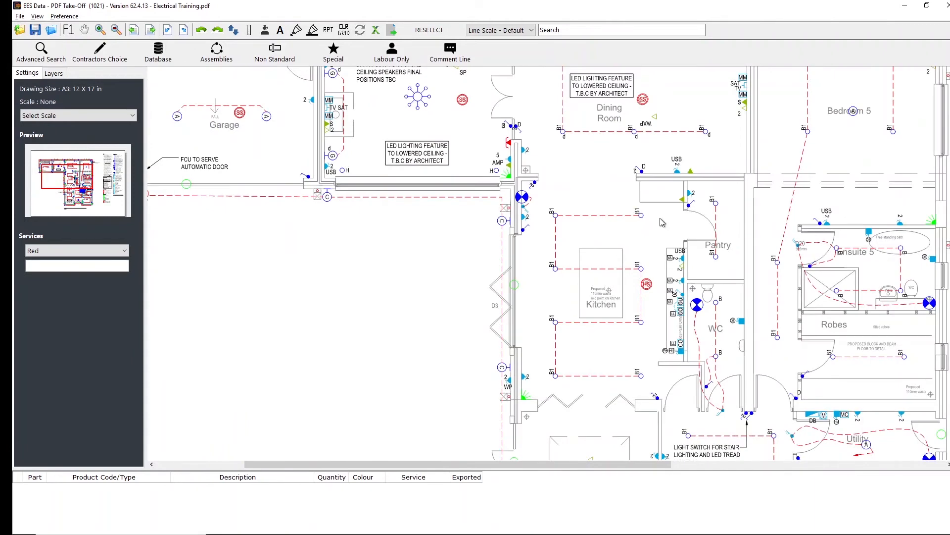
scroll(662, 224, "up", 1)
scroll(644, 262, "up", 1)
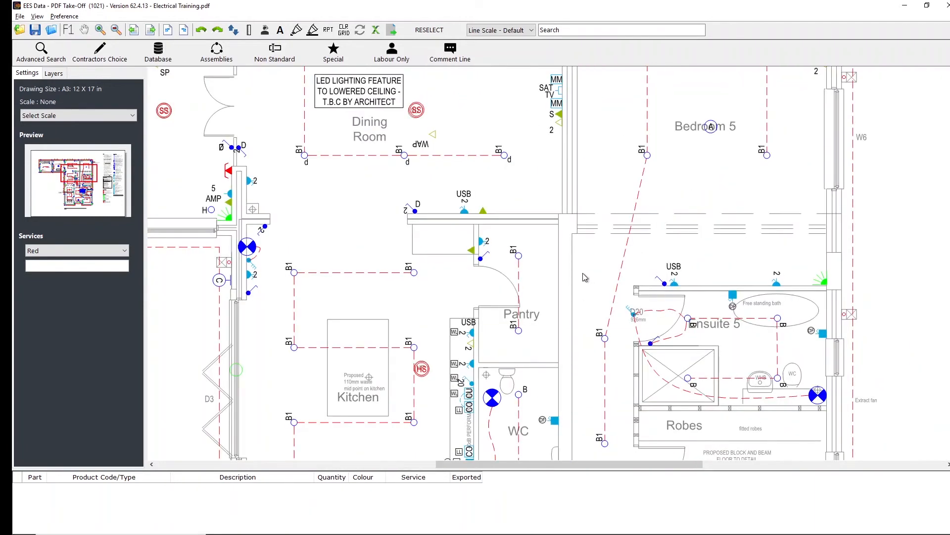
scroll(585, 277, "up", 1)
scroll(530, 281, "down", 3)
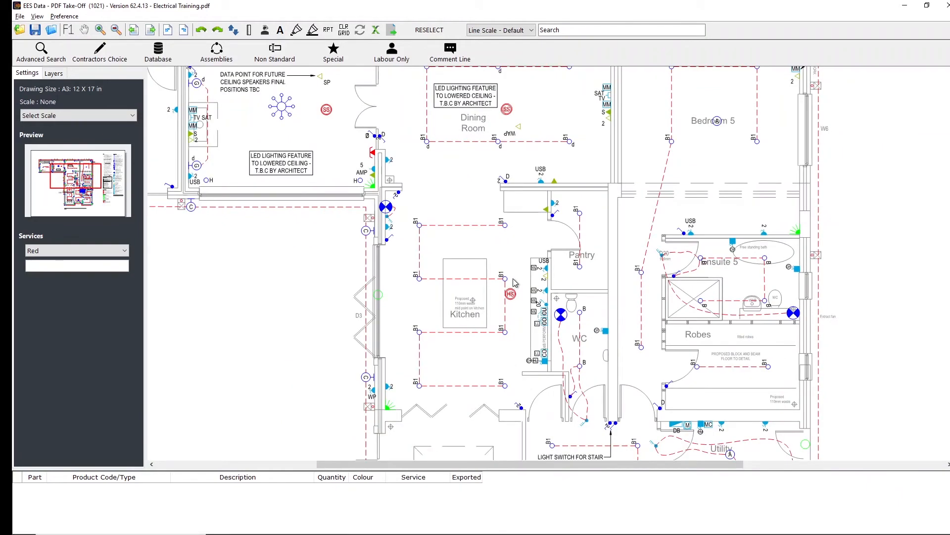
scroll(515, 282, "up", 1)
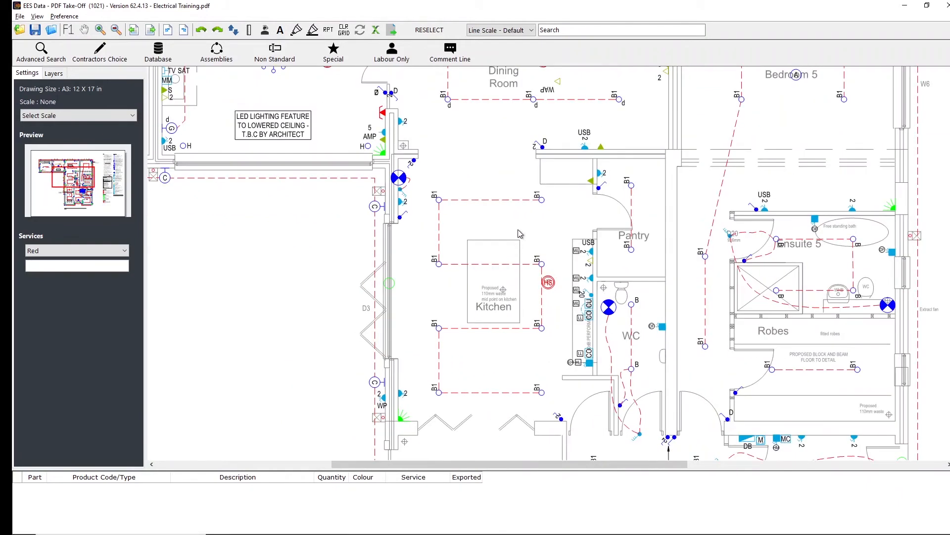
mouse_move(518, 232)
left_mouse_down()
mouse_move(511, 255)
mouse_move(475, 294)
mouse_move(414, 238)
mouse_move(498, 200)
mouse_move(562, 232)
mouse_move(556, 289)
mouse_move(501, 336)
left_mouse_up()
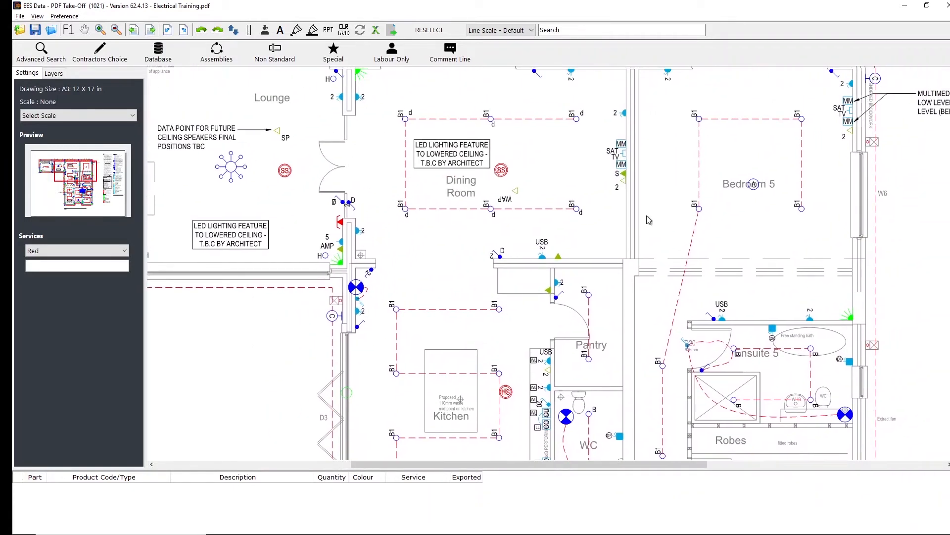
scroll(618, 256, "down", 1)
scroll(618, 256, "up", 2)
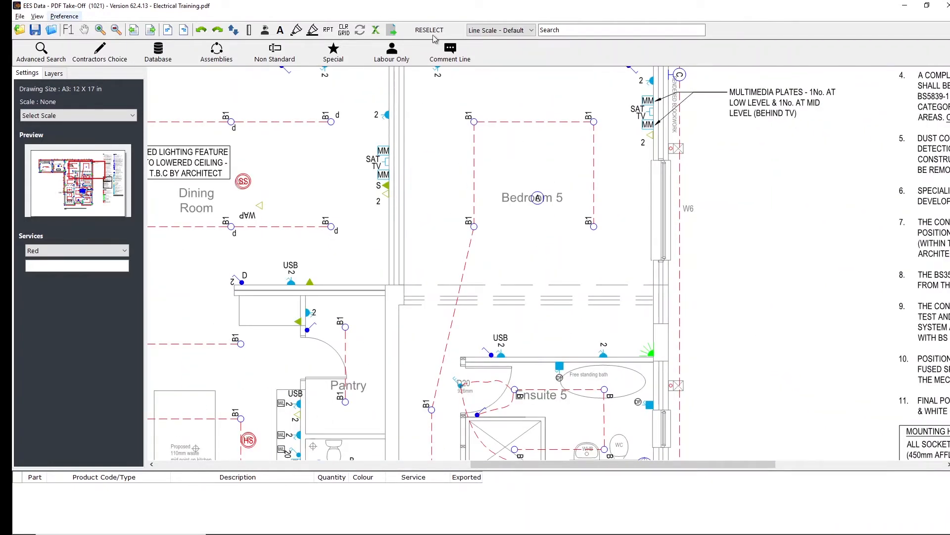
scroll(944, 158, "up", 1)
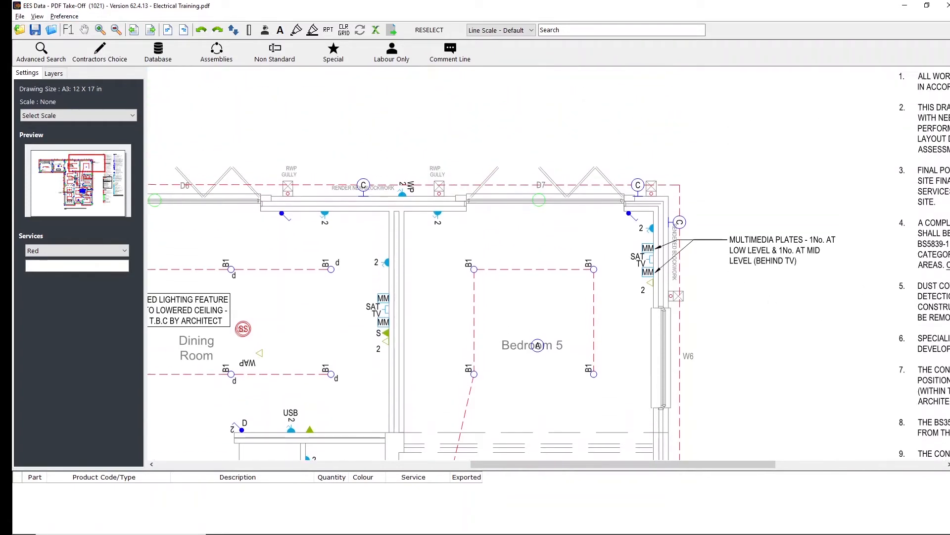
scroll(945, 159, "down", 2)
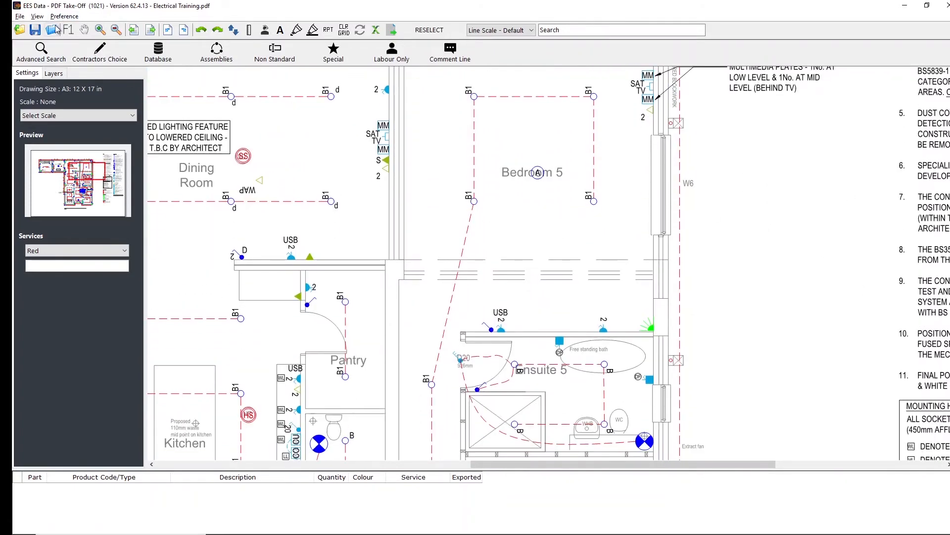
left_click(100, 31)
left_click(508, 352)
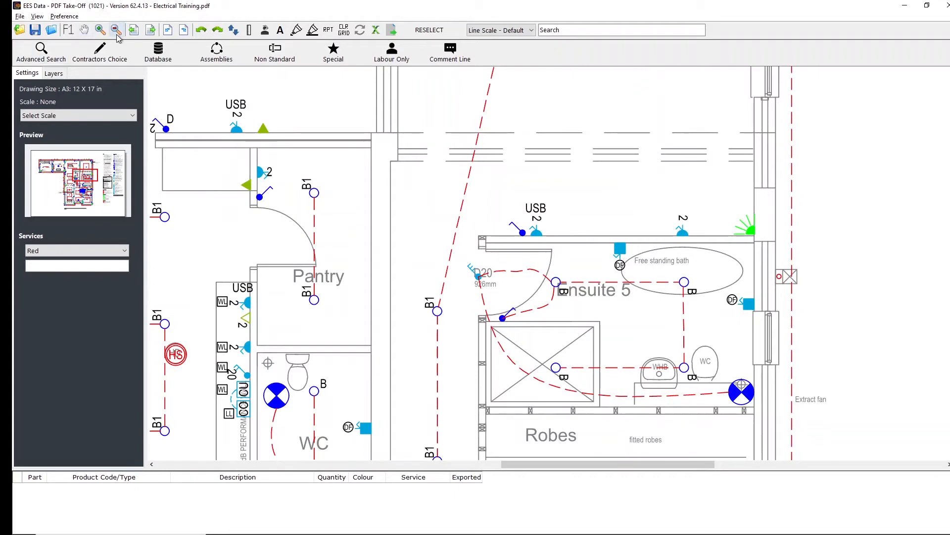
Set the drawing scale to 1:50, as stated beneath the ground floor layout title
scroll(396, 289, "down", 2)
scroll(527, 316, "down", 2)
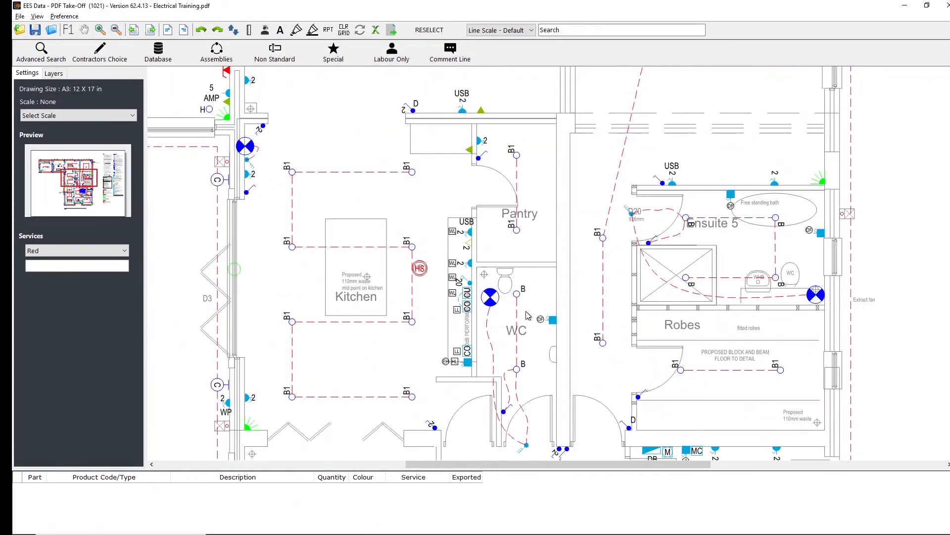
scroll(527, 316, "down", 3)
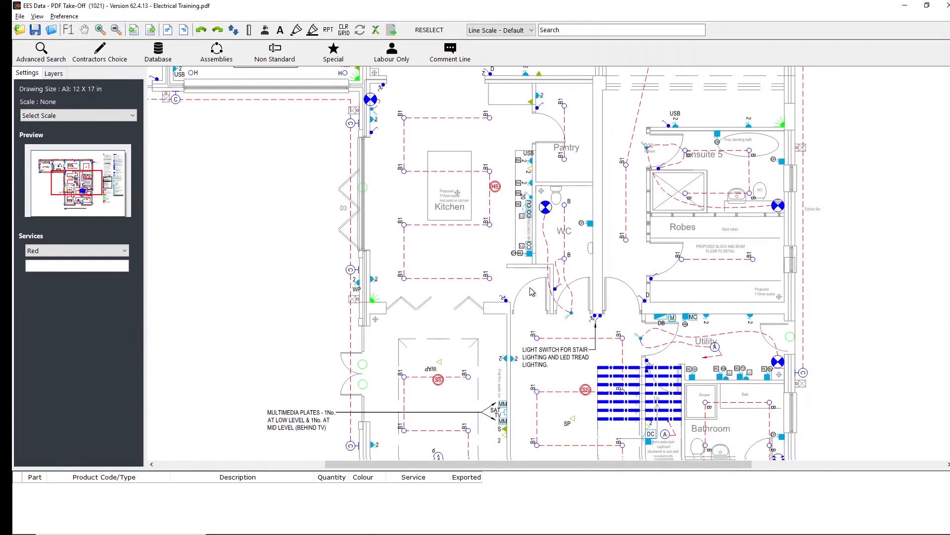
left_click_drag(527, 258, 495, 179)
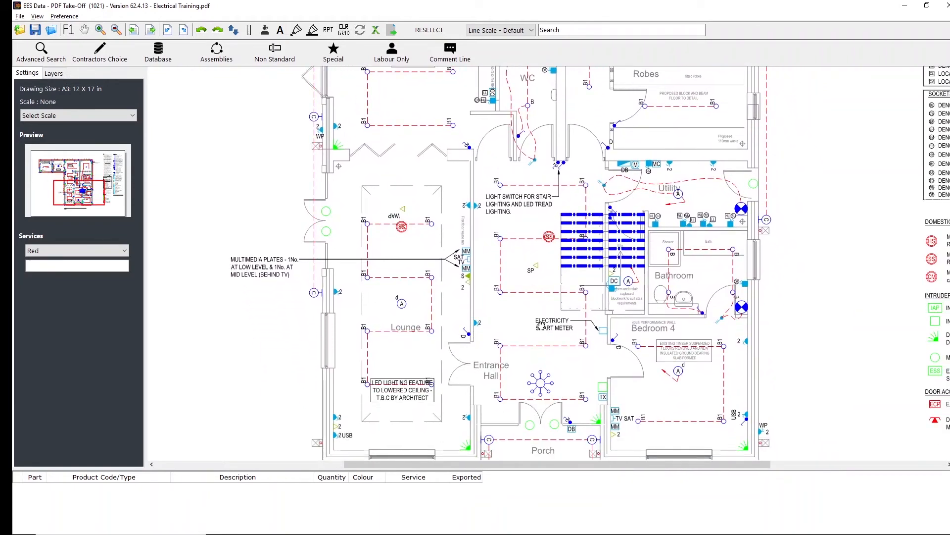
left_click_drag(536, 320, 498, 160)
left_click_drag(520, 248, 497, 160)
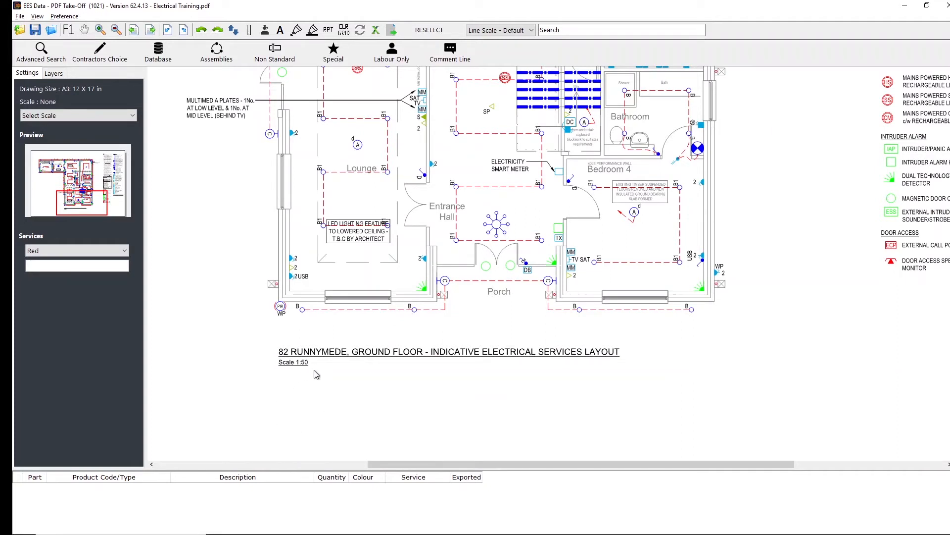
left_click(87, 115)
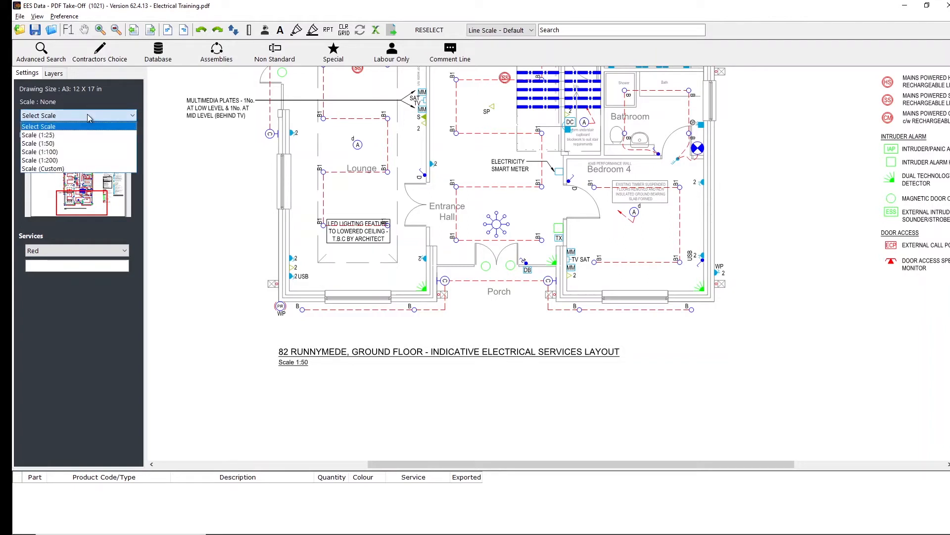
left_click(62, 144)
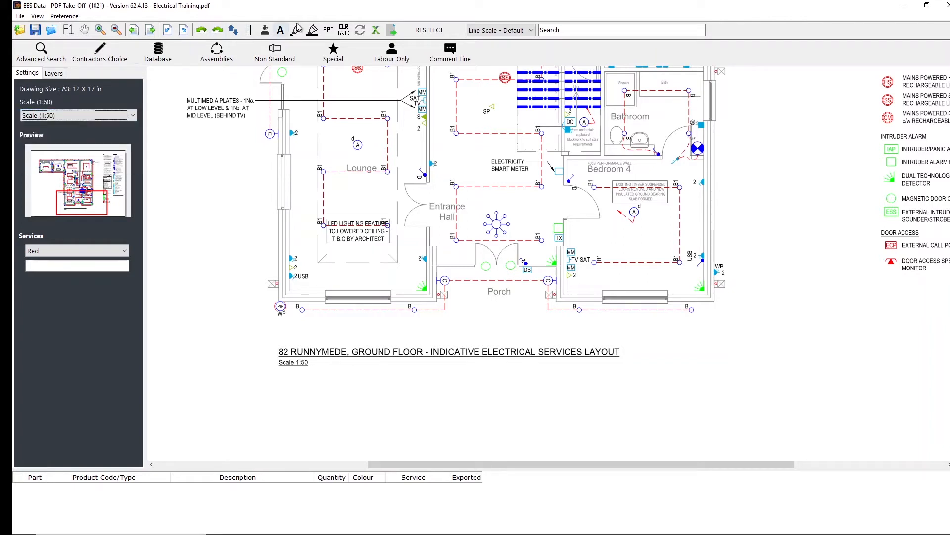
Measure the width of the Bedroom 4 doorway off the Entrance Hall to check the scale
left_click(248, 32)
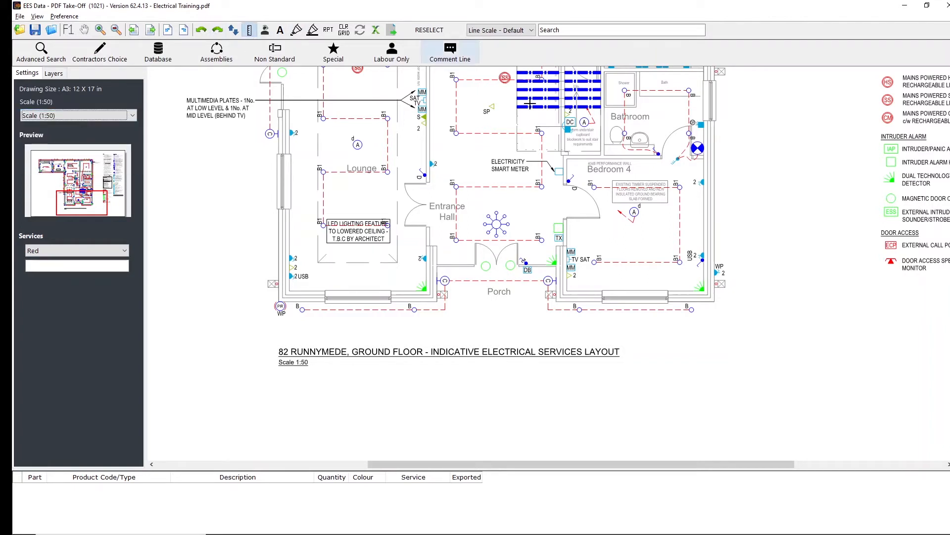
left_click(568, 217)
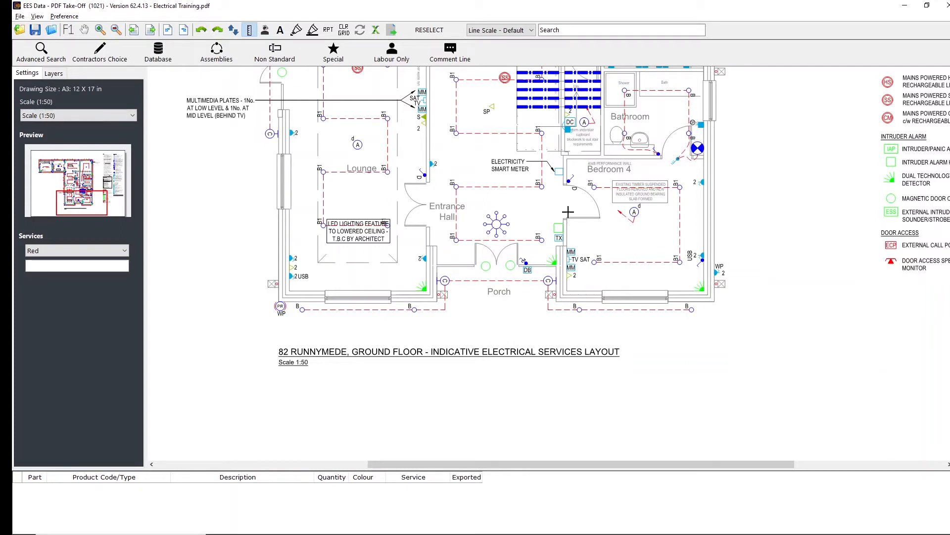
left_click(567, 185)
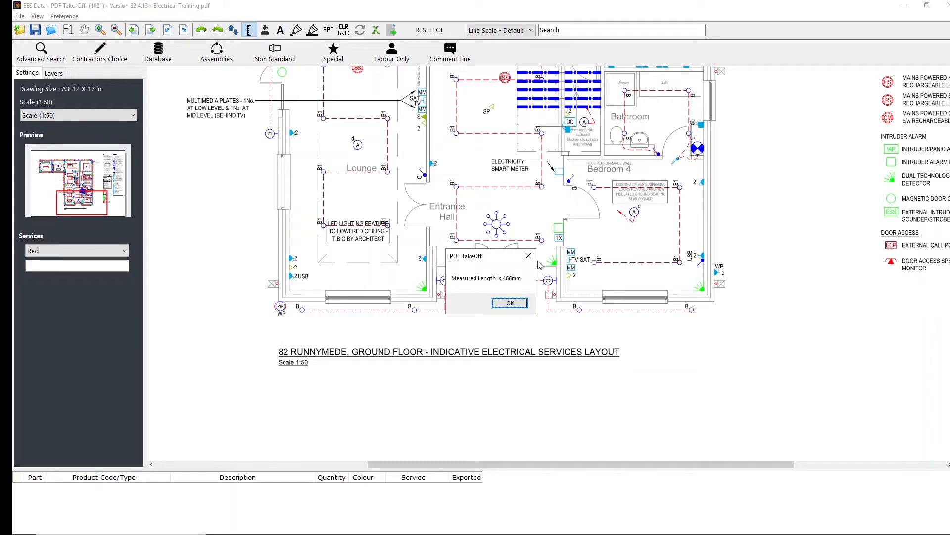
left_click(509, 304)
Calibrate a custom drawing scale by measuring across the Bedroom 4 doorway and giving its length as 900 mm
left_click(67, 118)
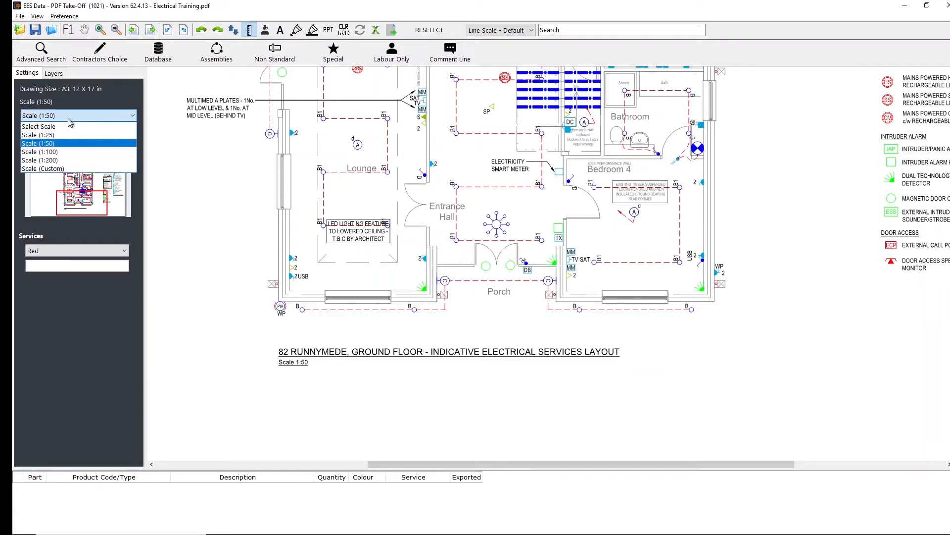
left_click(58, 169)
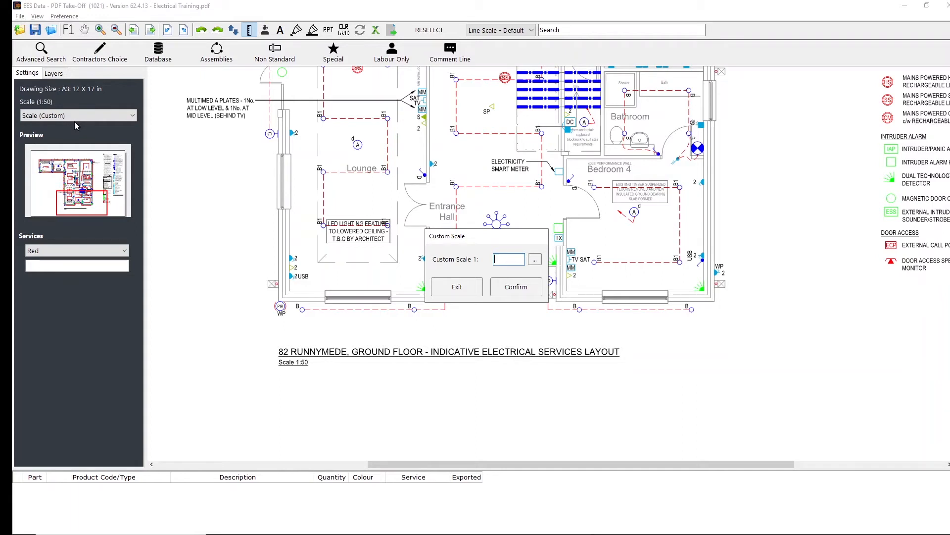
left_click(535, 260)
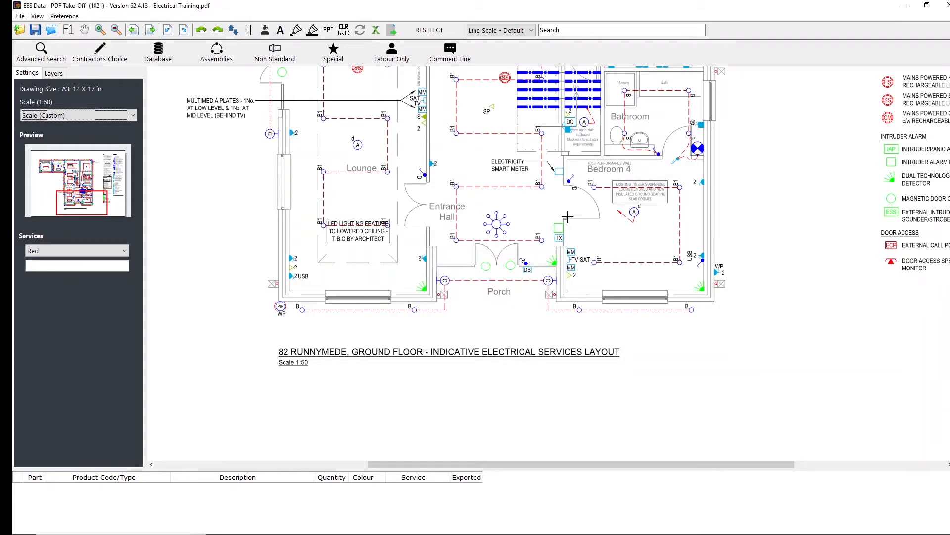
left_click(568, 217)
left_click(567, 187)
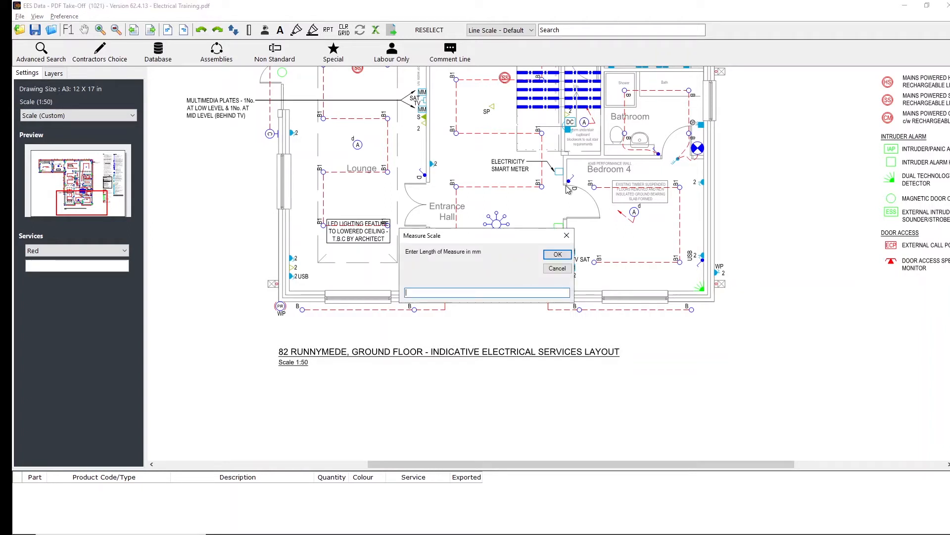
type("900")
key("Return")
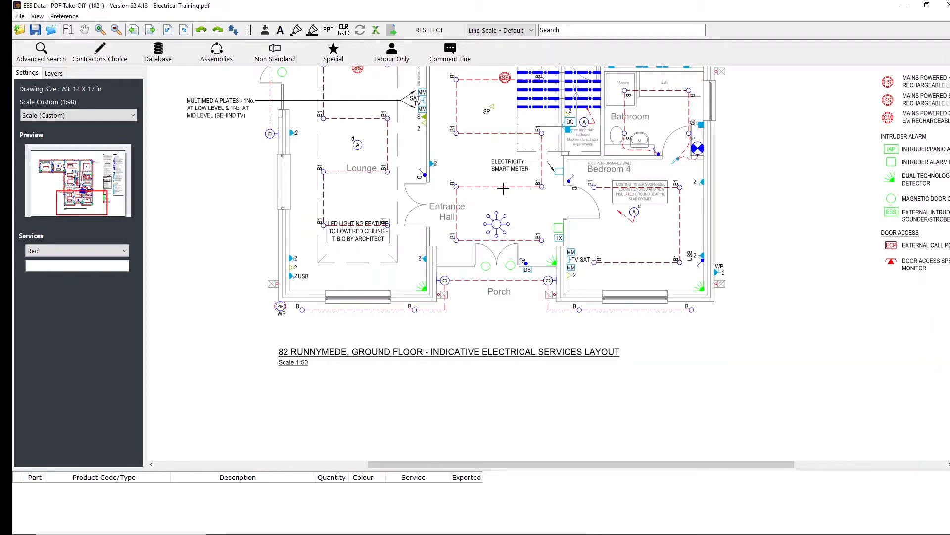
Set the drawing scale to 1:100 and measure the Bedroom 4 doorway again to check it
left_click(67, 115)
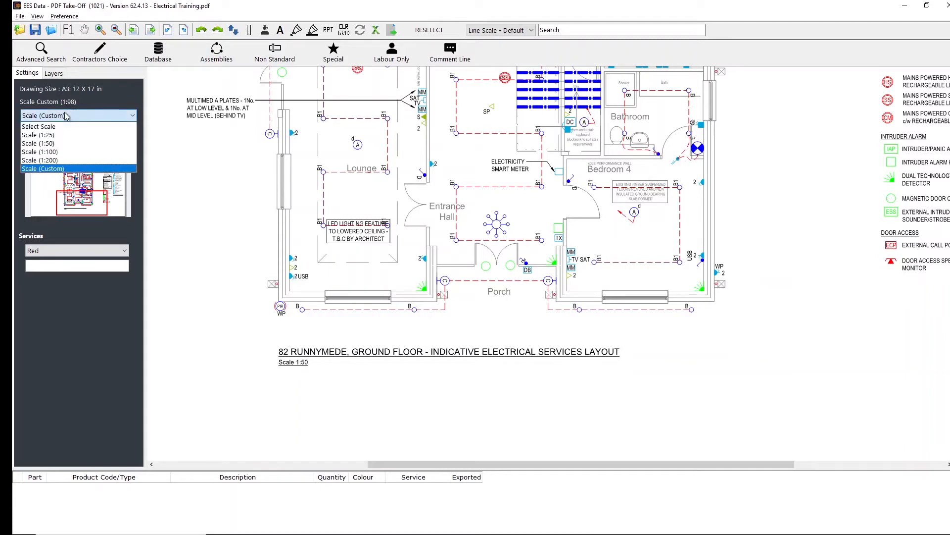
left_click(54, 151)
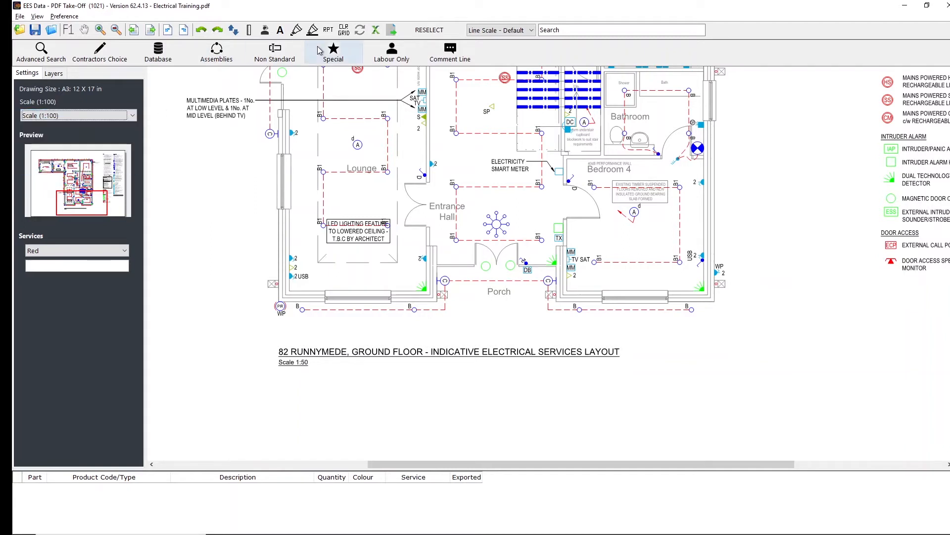
left_click(250, 30)
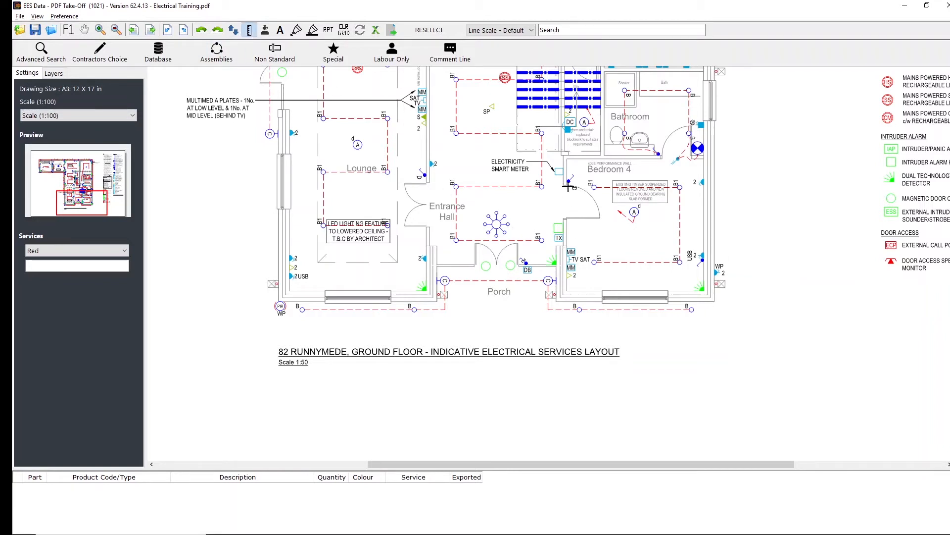
left_click(567, 186)
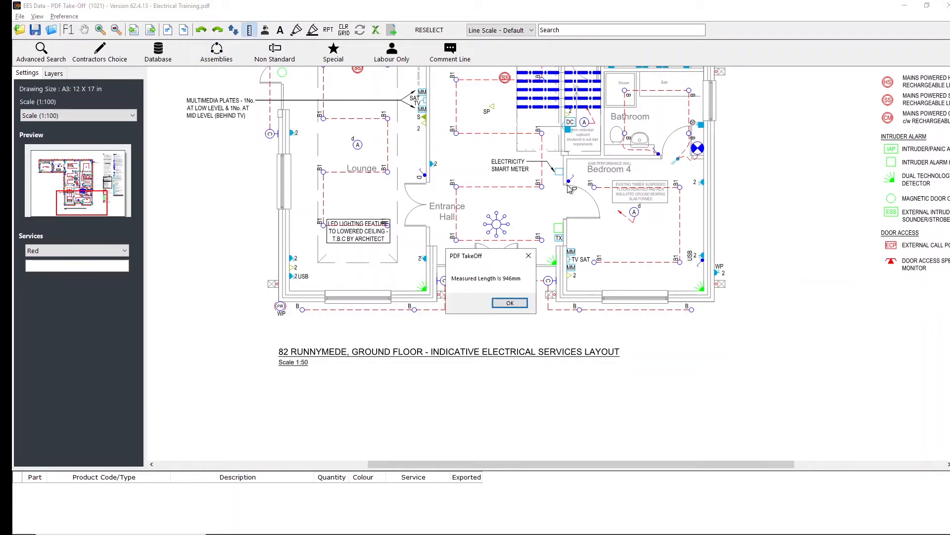
left_click(510, 302)
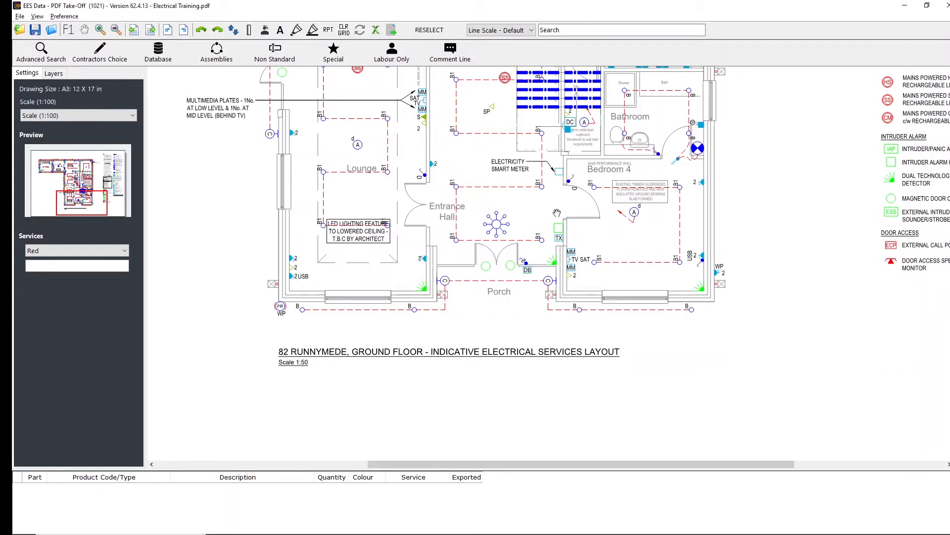
Keep red as the service colour and name that service Small Power - Sockets
left_click_drag(557, 213, 556, 289)
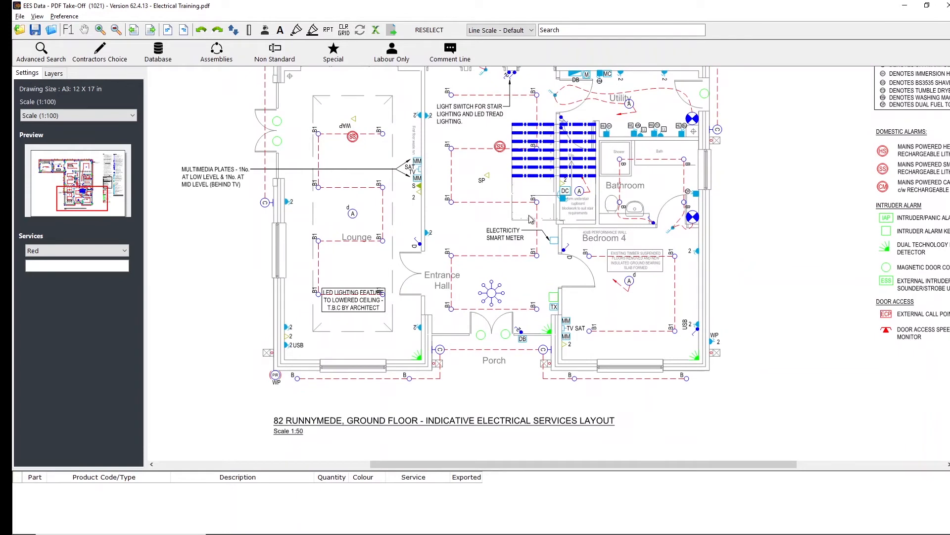
mouse_move(521, 199)
left_mouse_down()
mouse_move(532, 207)
mouse_move(555, 315)
left_mouse_up()
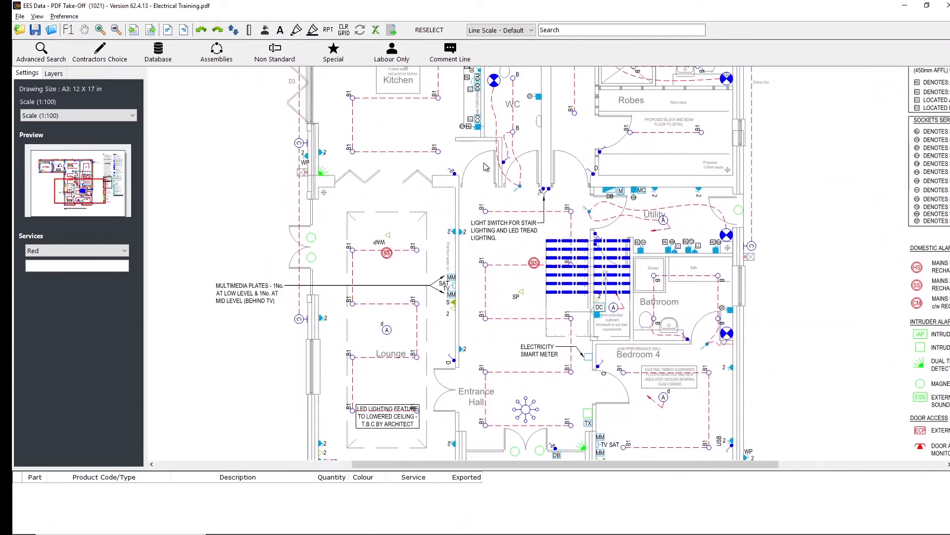
left_click_drag(484, 171, 495, 407)
left_click_drag(448, 151, 415, 322)
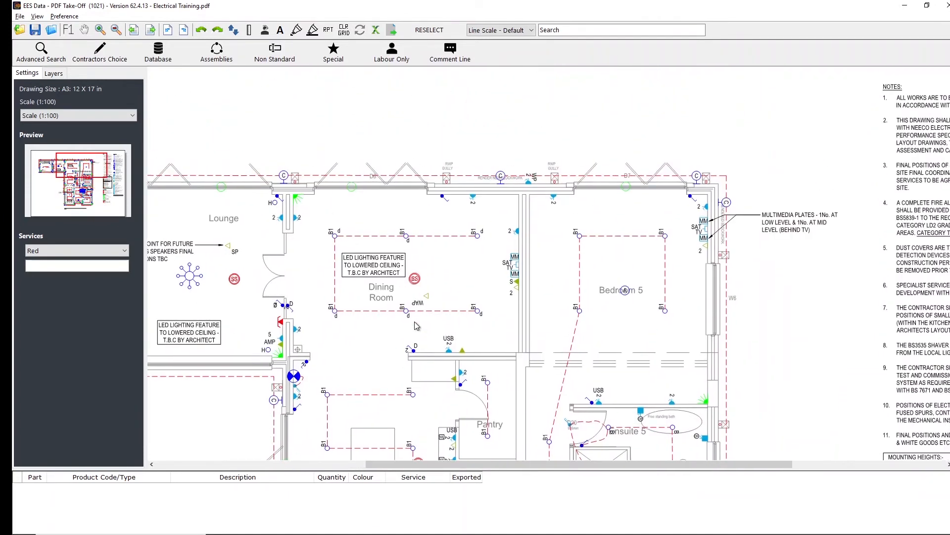
scroll(415, 325, "up", 3)
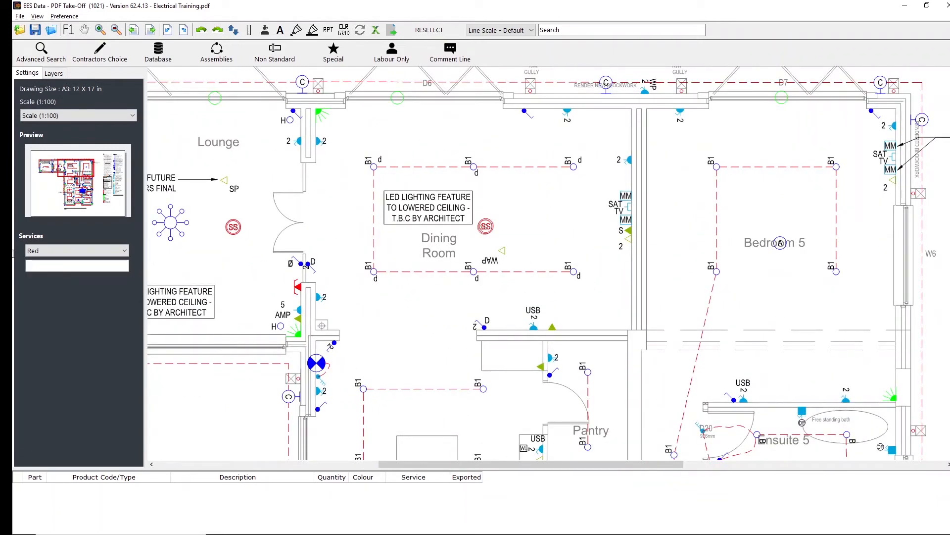
left_click(38, 252)
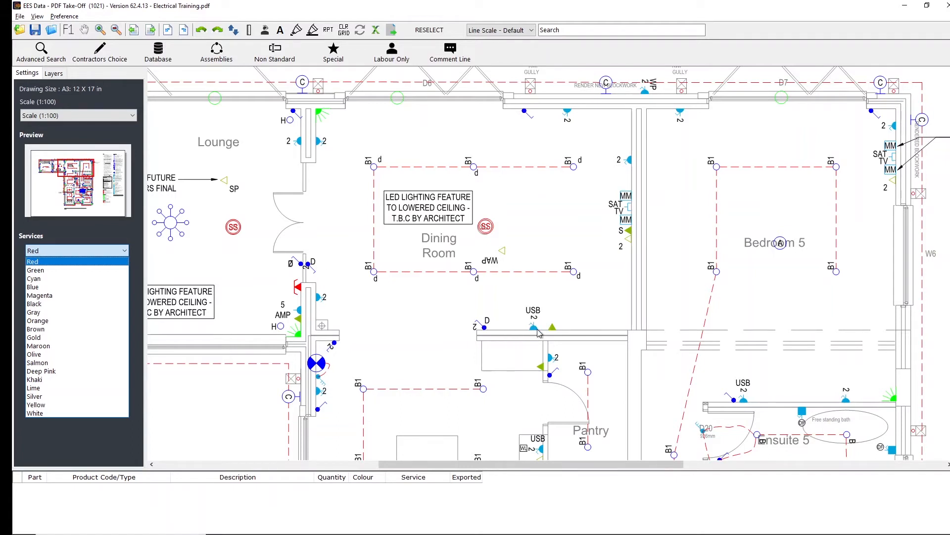
left_click(46, 262)
left_click(50, 264)
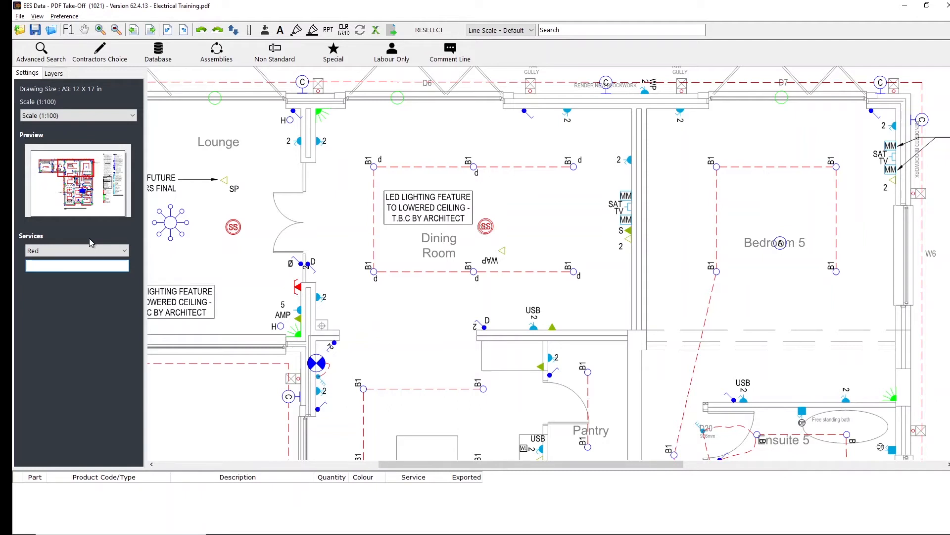
type("Small Power - Sockets")
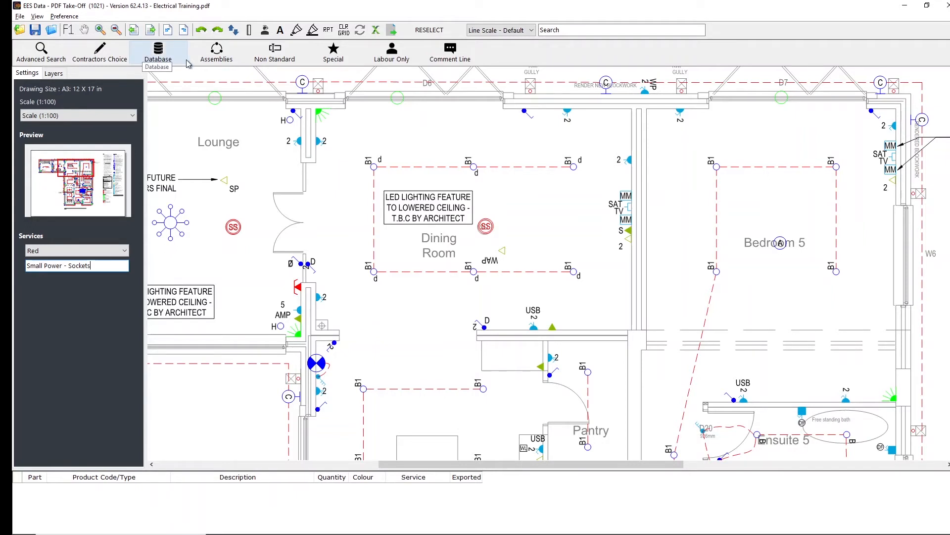
Select the MK Swt Socket 2 Gang assembly from the Socket/Switches/Spurs category and review its components
left_click(225, 56)
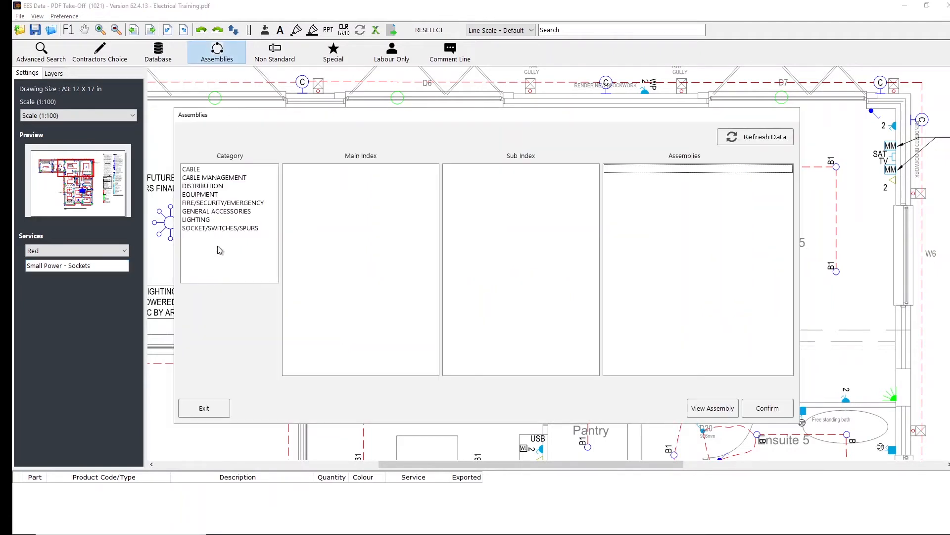
left_click(208, 228)
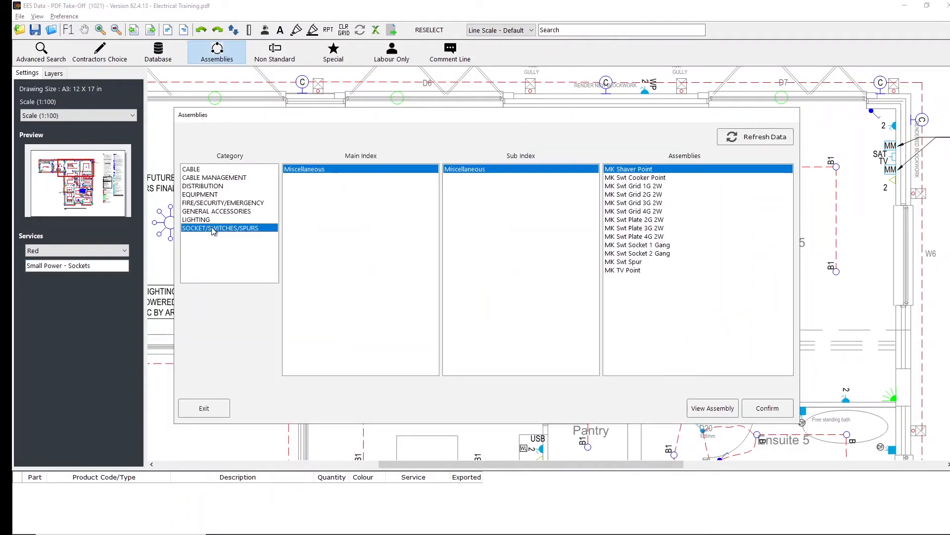
left_click(646, 254)
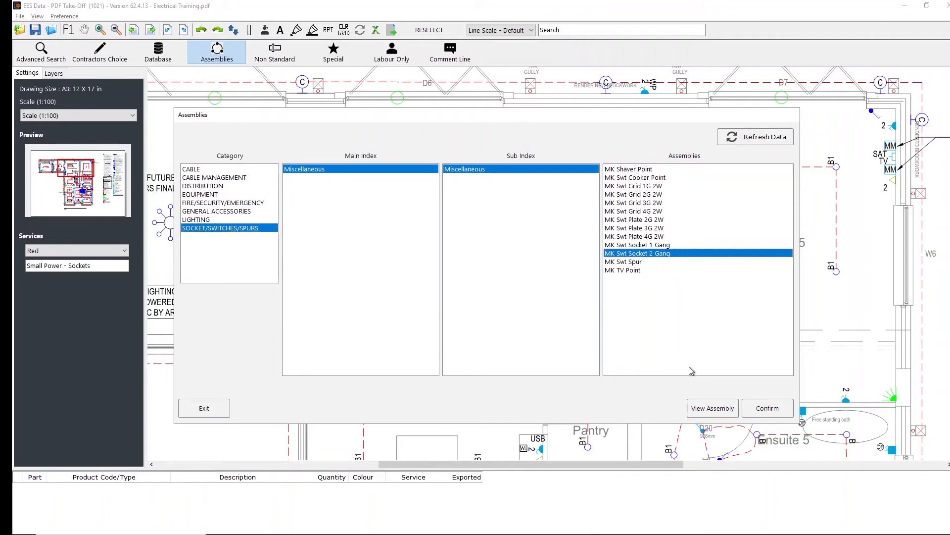
left_click(723, 408)
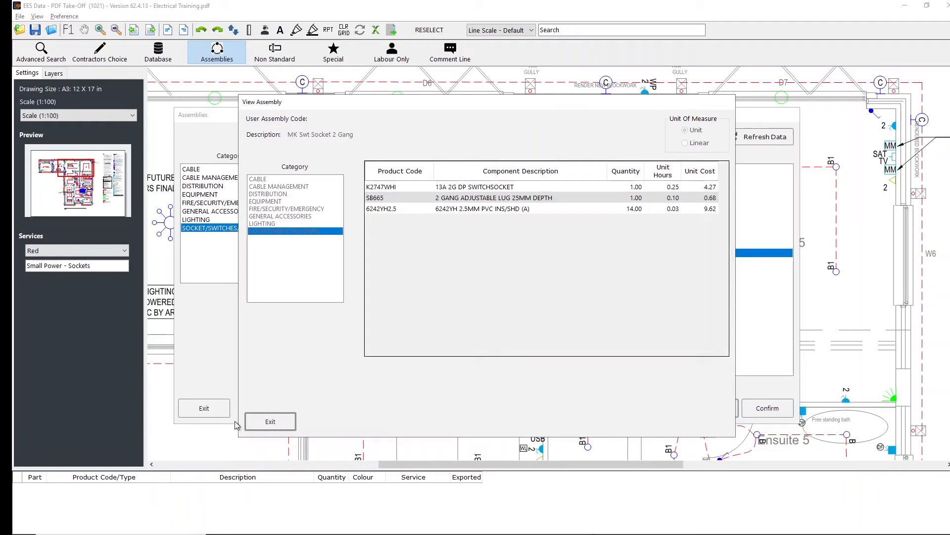
left_click(279, 419)
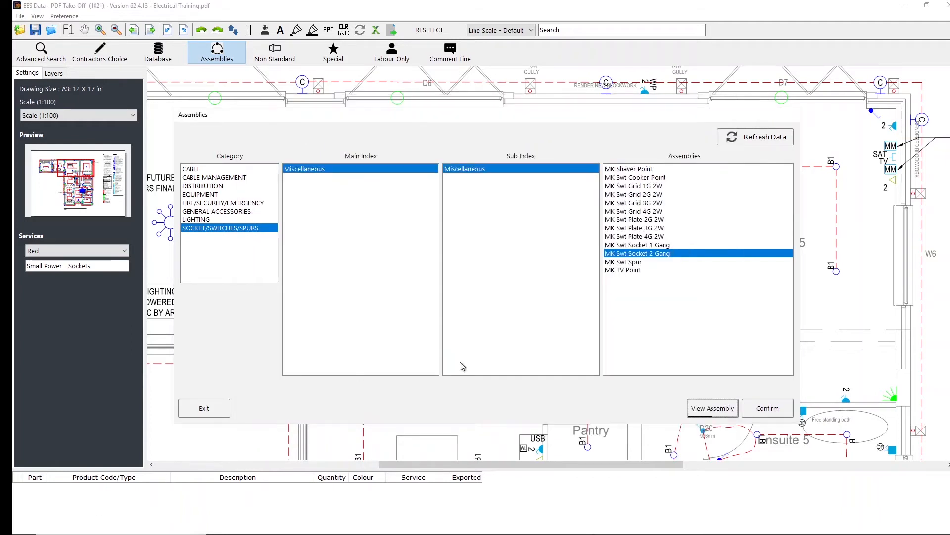
Place the MK Swt Socket 2 Gang assembly on nine twin socket symbols around the Pantry, Dining Room, Bedroom 5, Lounge and Kitchen walls
left_click(774, 404)
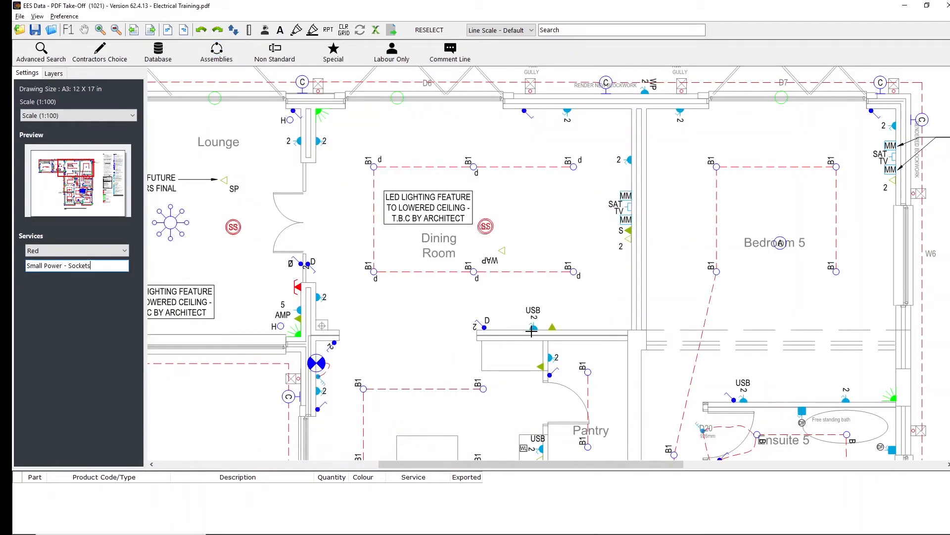
left_click(549, 357)
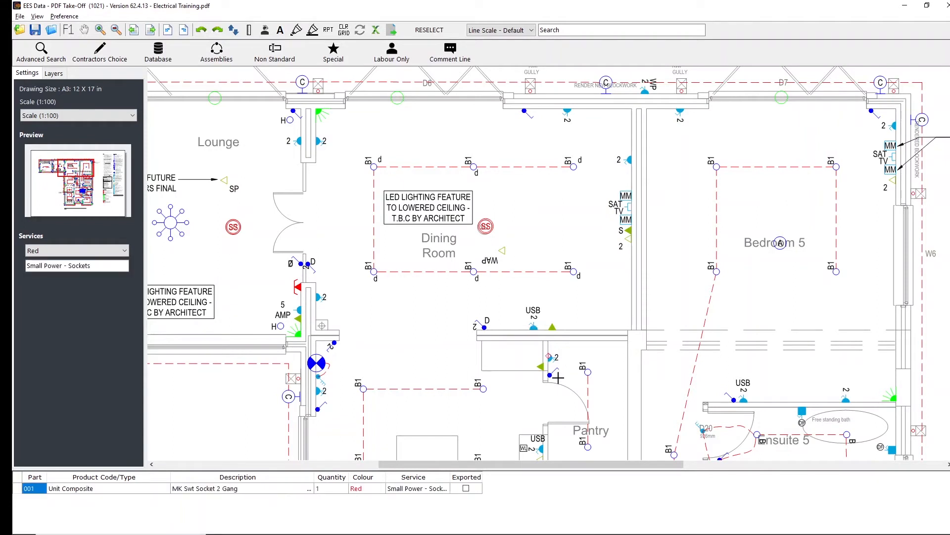
left_click(628, 160)
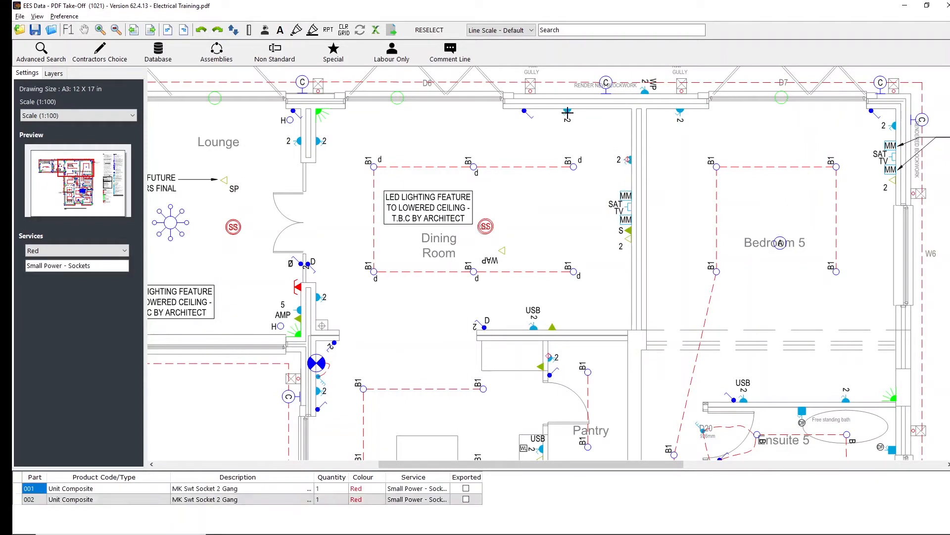
left_click(567, 111)
left_click(679, 111)
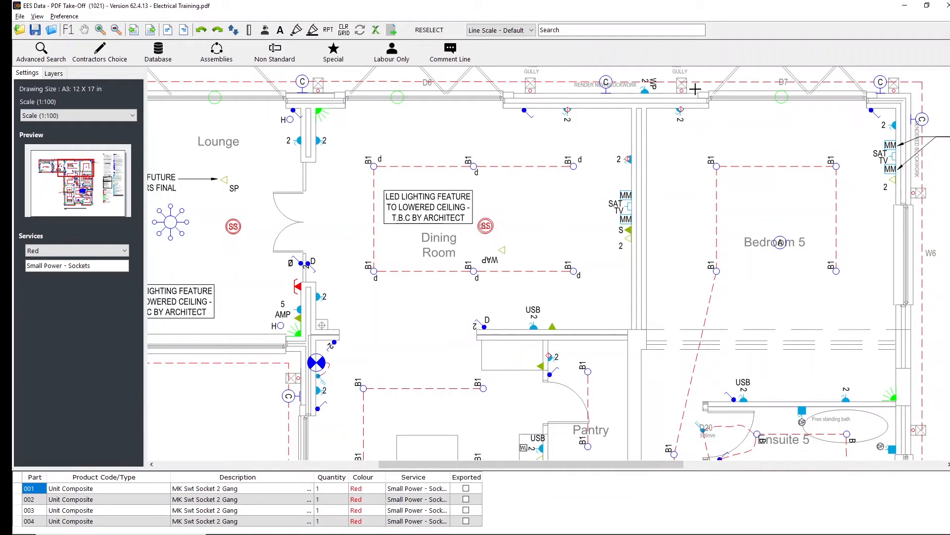
left_click(892, 124)
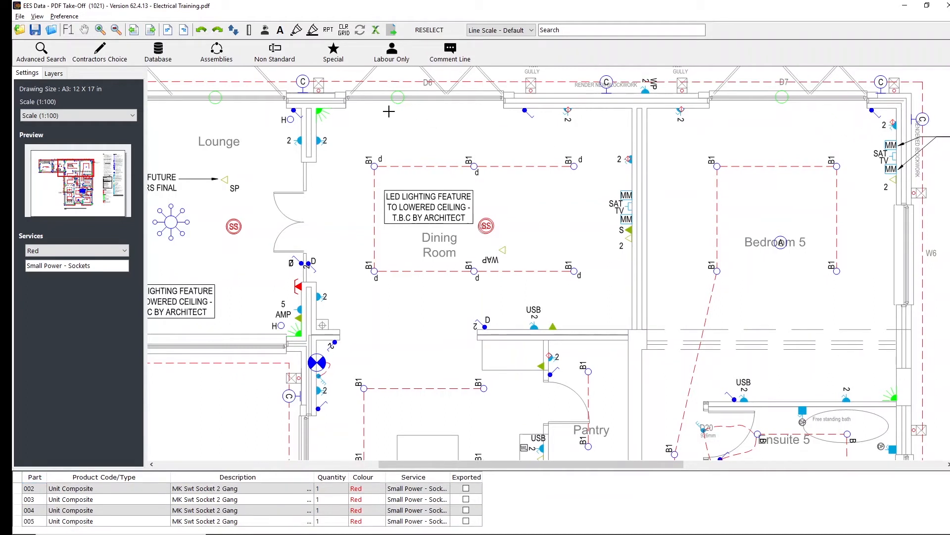
left_click(319, 141)
left_click(296, 141)
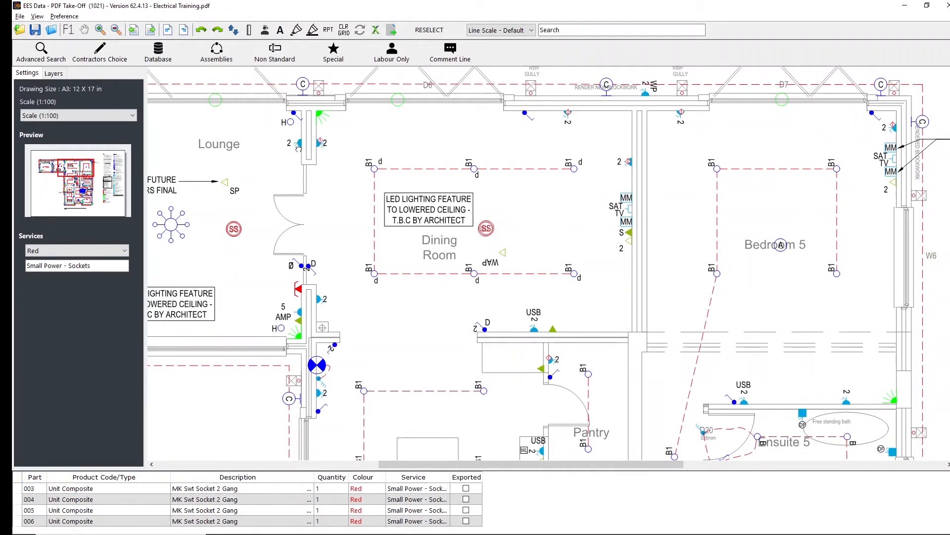
left_click(317, 392)
left_click(317, 299)
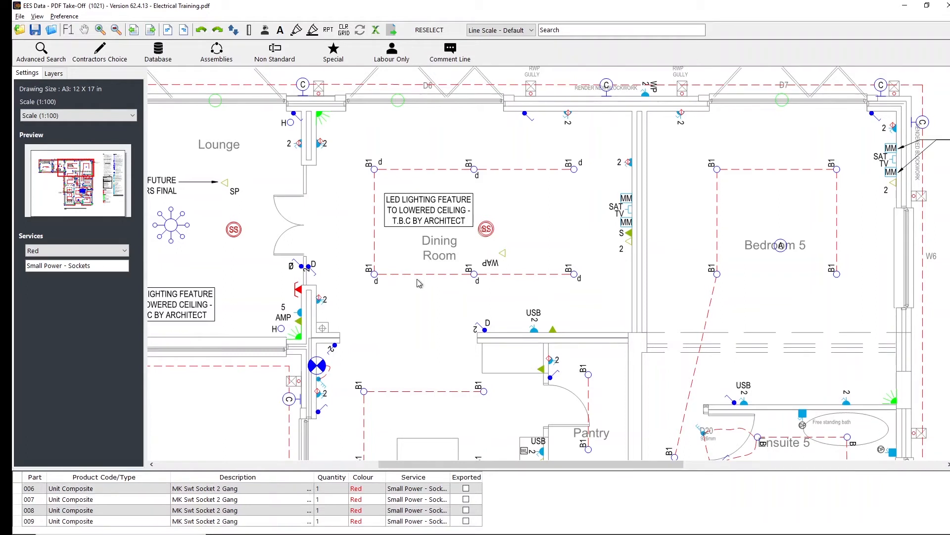
Select the MK Pendant One Way assembly from the Lighting category for placement
left_click(215, 57)
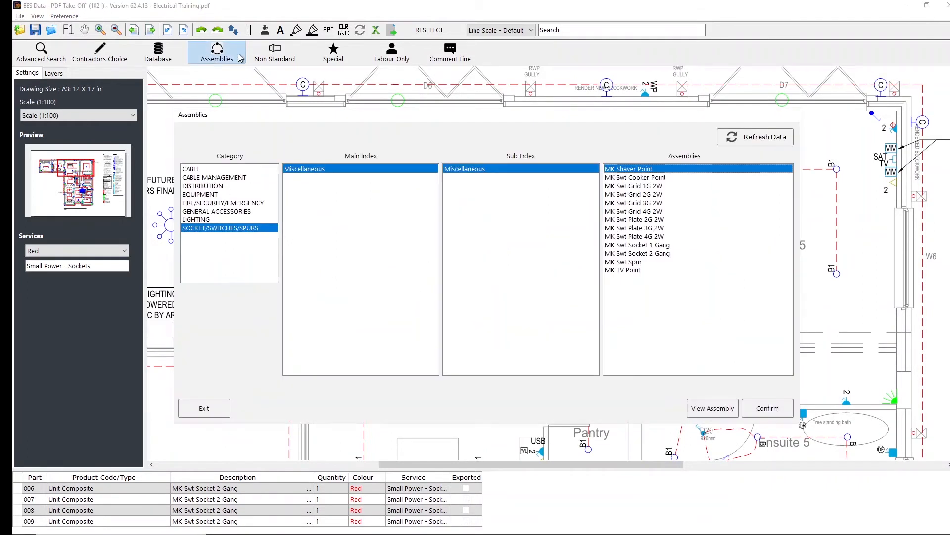
left_click(205, 220)
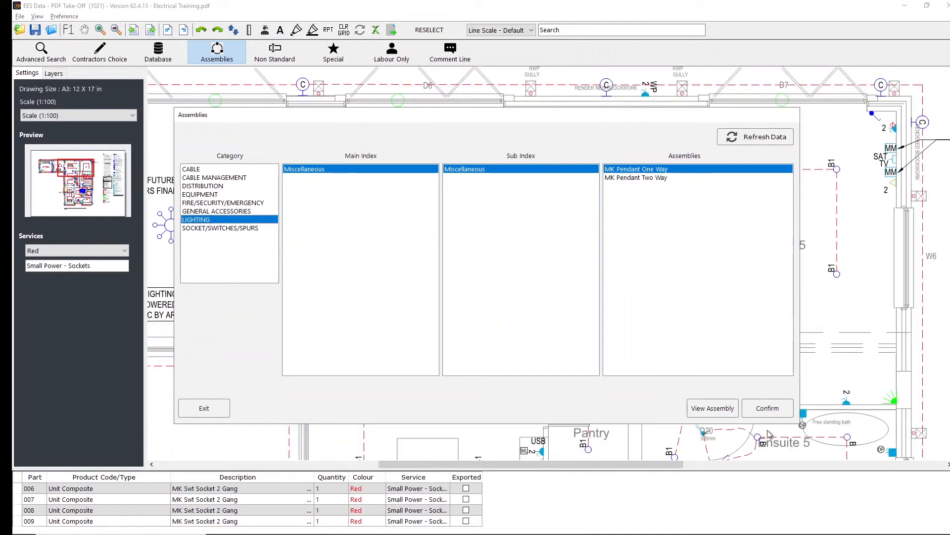
left_click(776, 403)
left_click(575, 275)
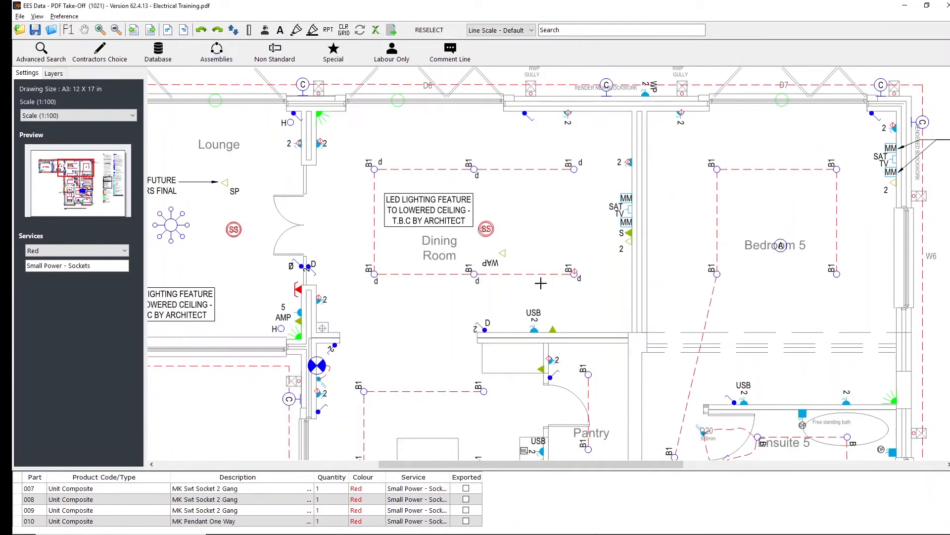
left_click(474, 274)
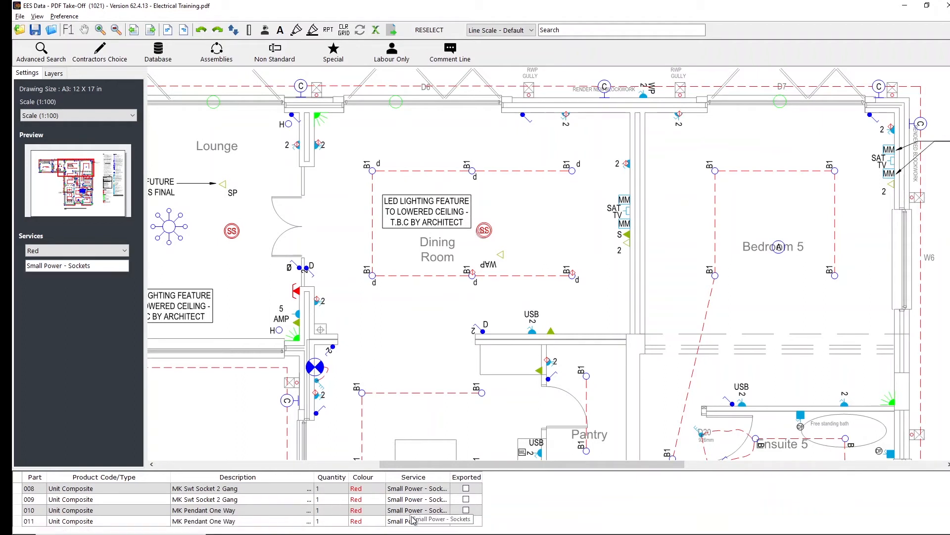
left_click(201, 30)
left_click(201, 30)
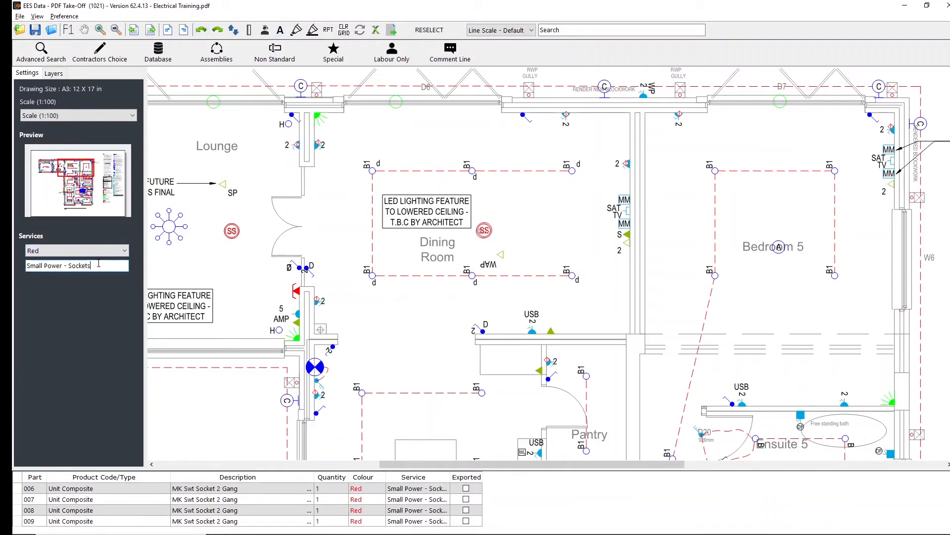
Name the service Lighting - Type B1 and place an MK Pendant One Way on each of the six B1 lights in the Dining Room
left_click_drag(99, 263, 22, 261)
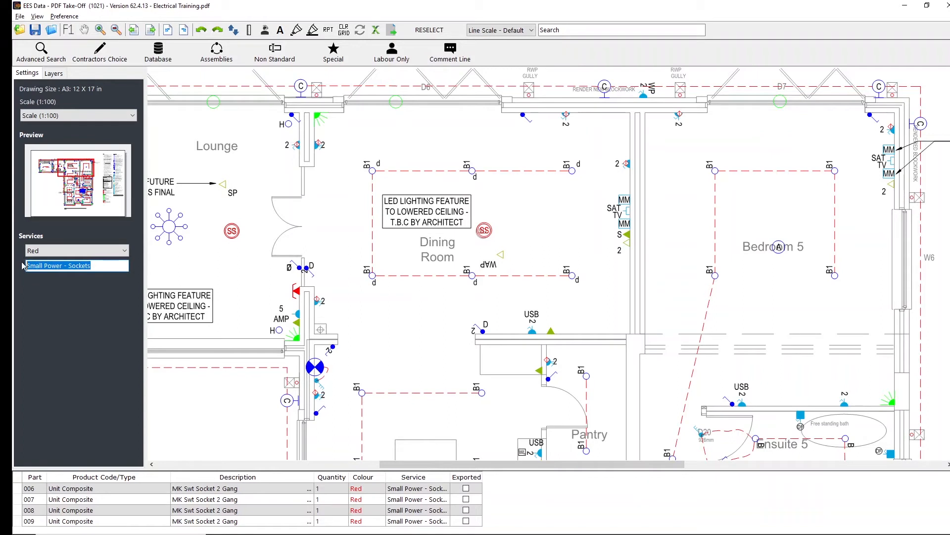
type("Lighting - Type B1")
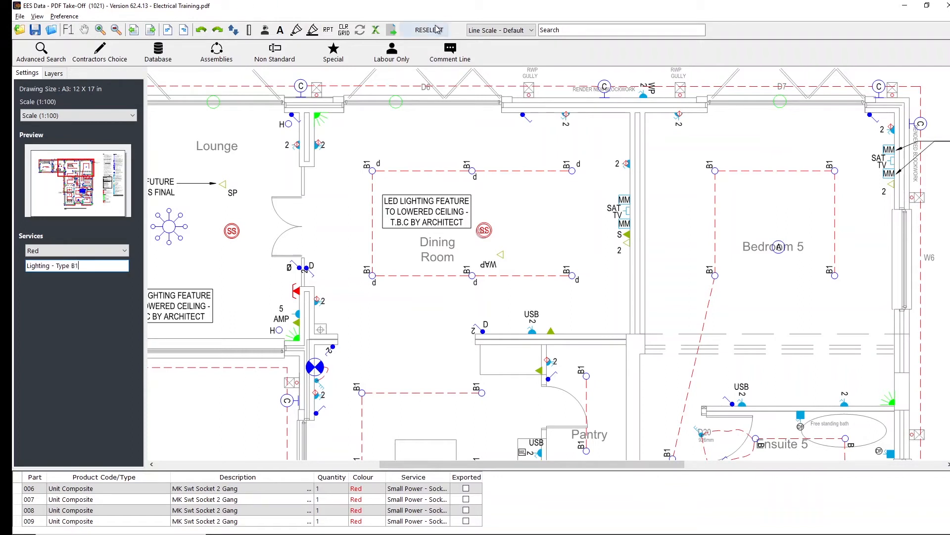
left_click(572, 275)
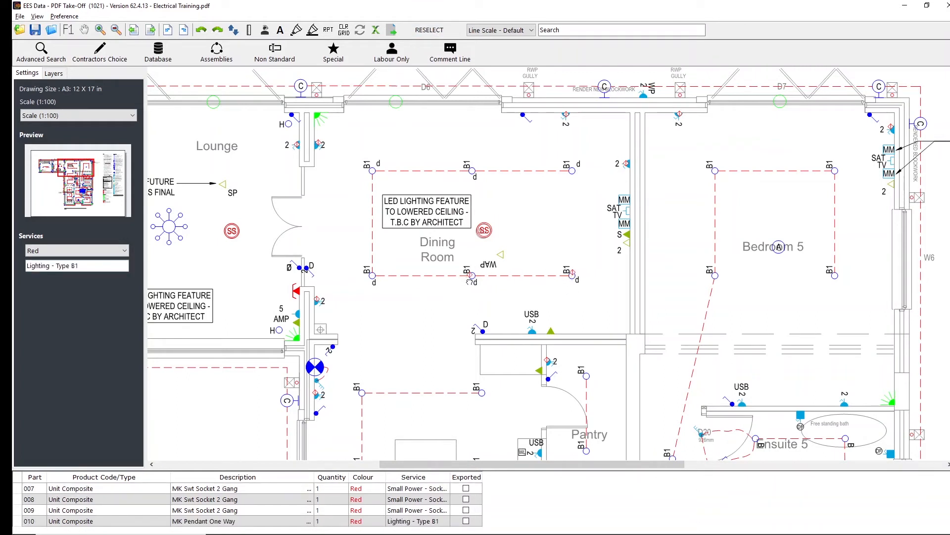
left_click(471, 277)
left_click(372, 275)
left_click(372, 171)
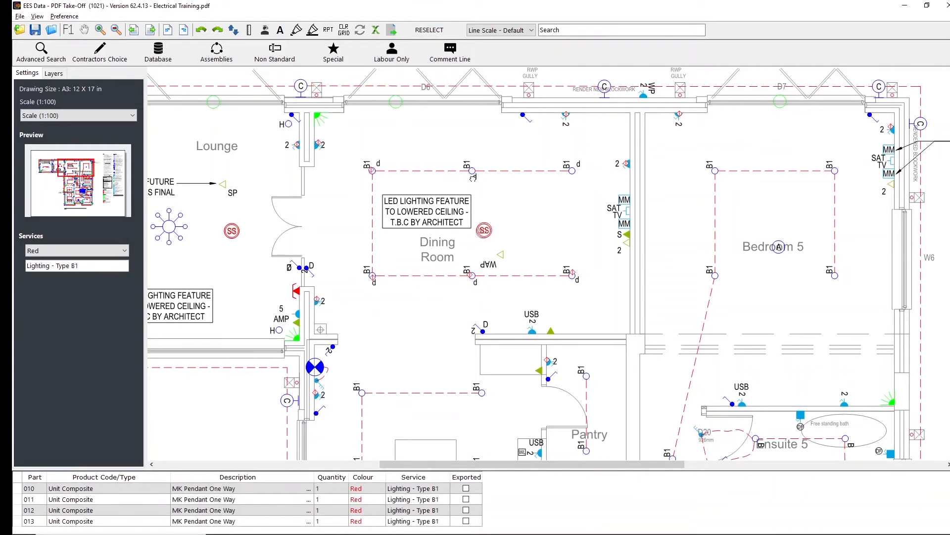
left_click(472, 173)
left_click(572, 171)
Choose the 6242YH 2.5MM PVC INS/SHD (A) cable from the database's Prysmian general wiring range, under 6242Y flat twin cable
left_click(157, 56)
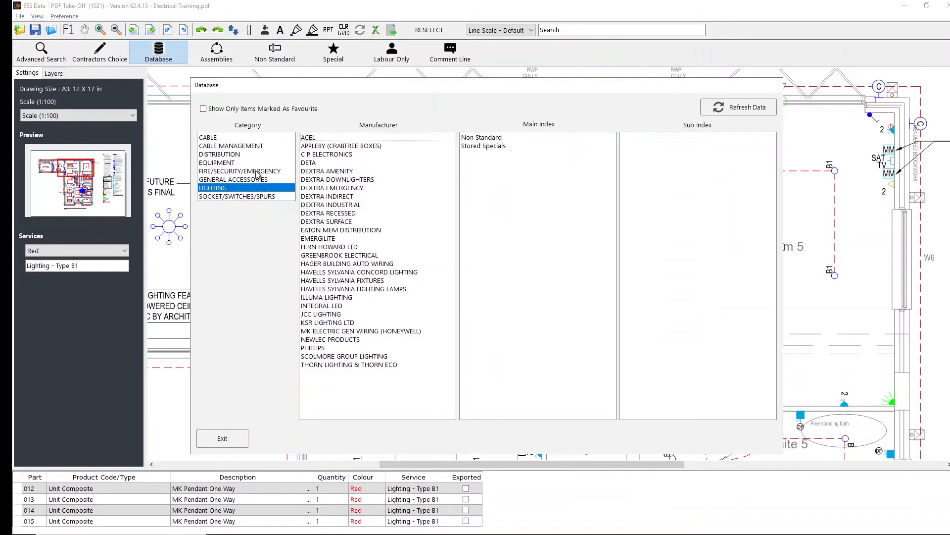
left_click(230, 138)
left_click(347, 155)
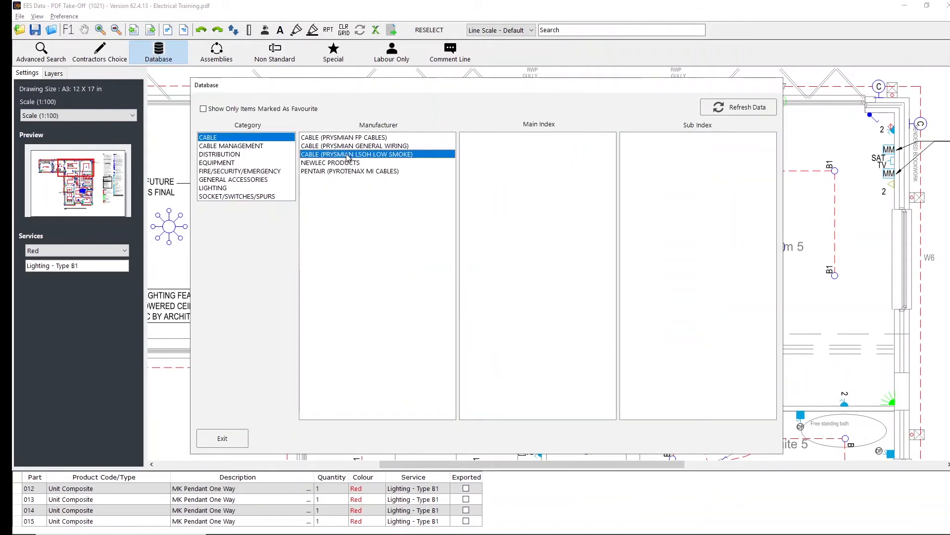
left_click(388, 147)
left_click(500, 168)
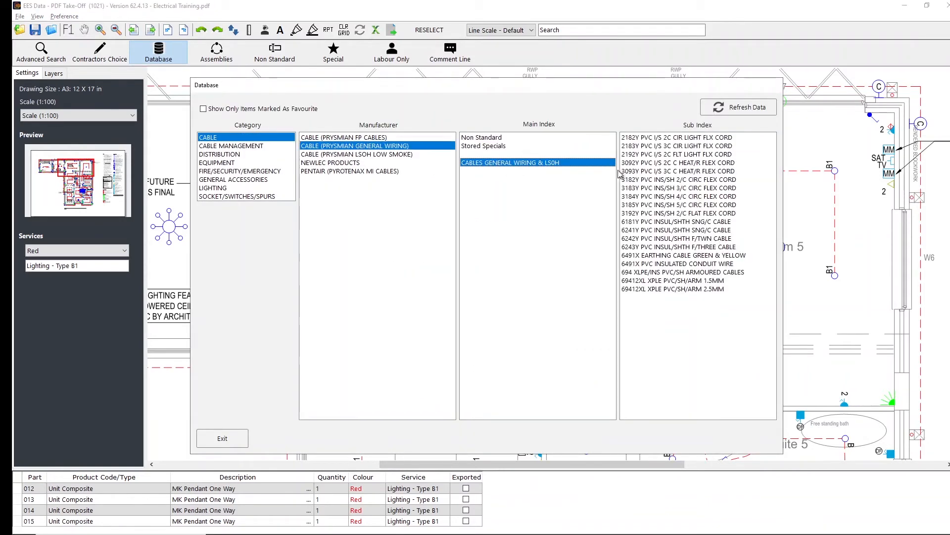
double_click(695, 239)
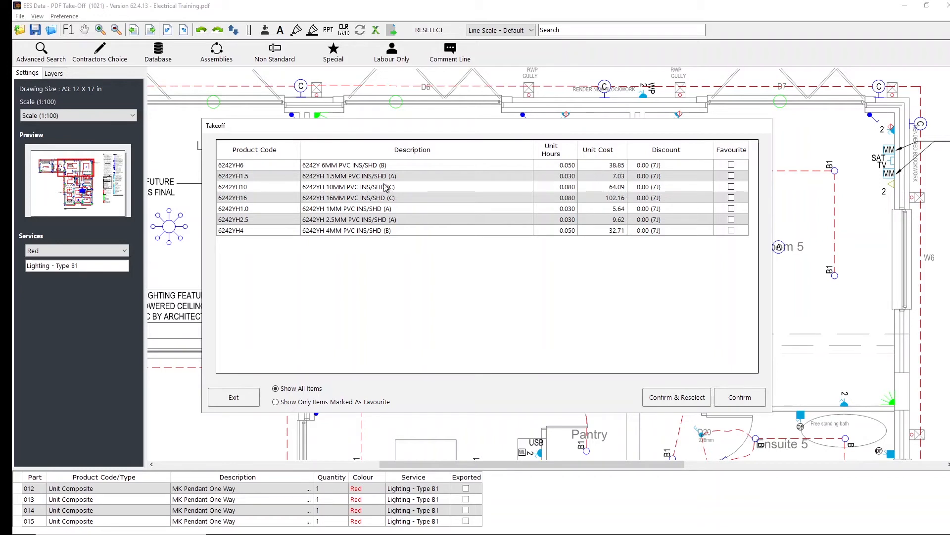
left_click(357, 220)
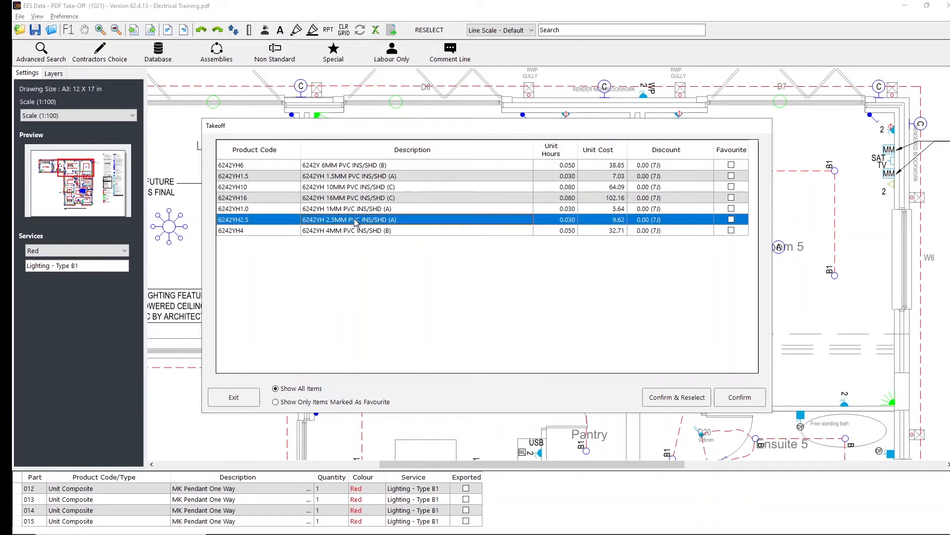
left_click(733, 400)
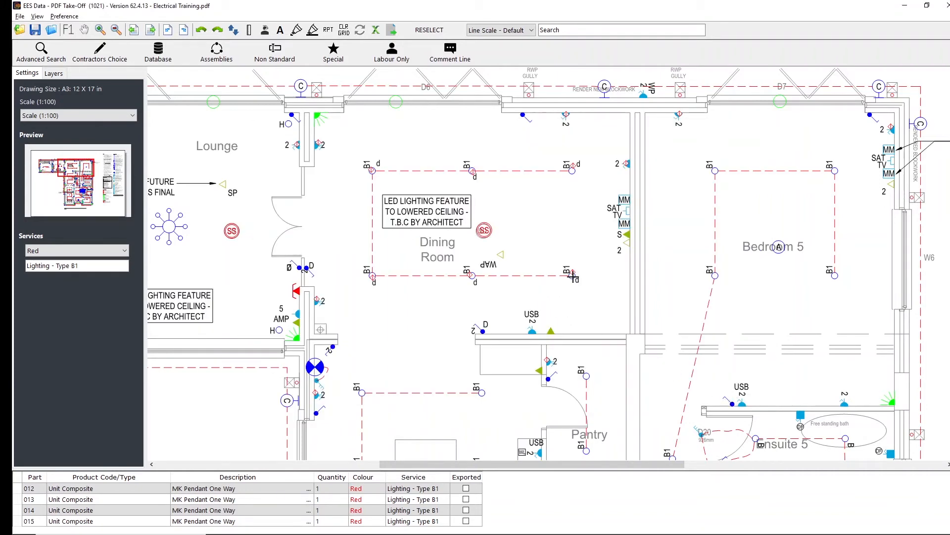
Trace the 2.5 mm cable run around the six B1 lights in the Dining Room and finish the run
left_click(371, 275)
left_click(372, 170)
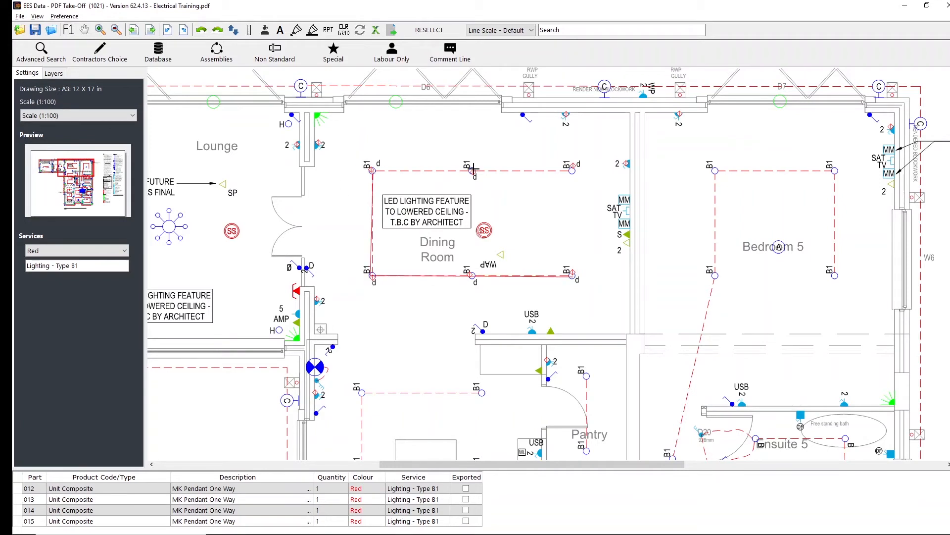
left_click(575, 170)
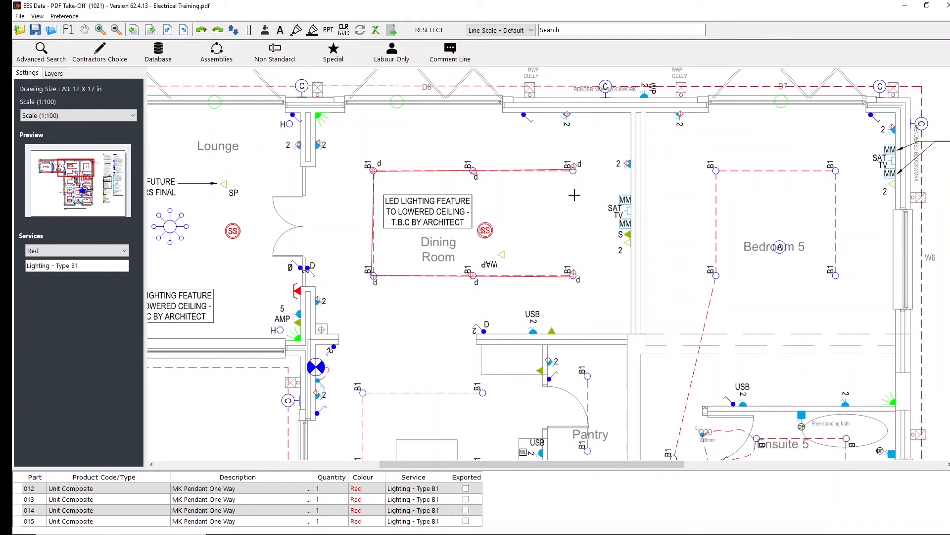
right_click(581, 243)
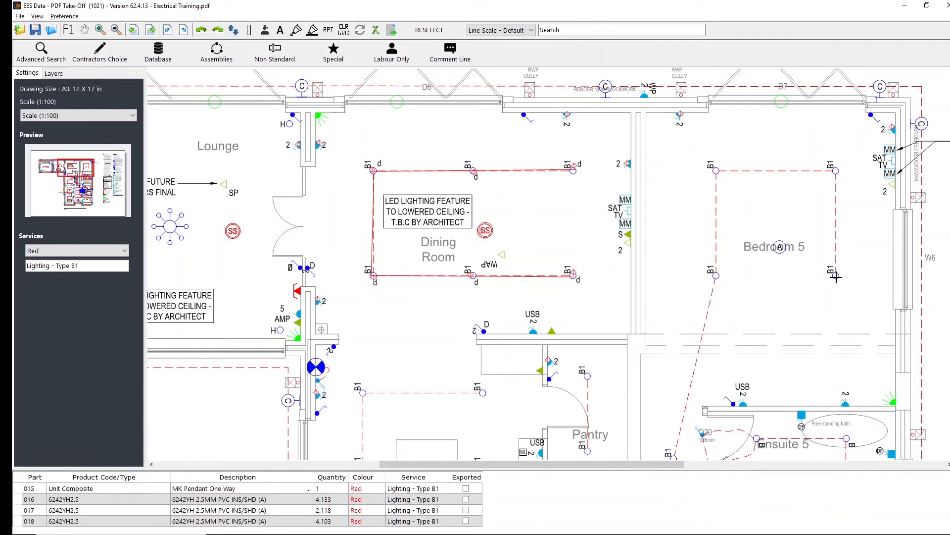
Trace the 2.5 mm cable run around the four B1 lights in Bedroom 5 and on through the two B1 lights beside Ensuite 5 and Robes
left_click(836, 169)
left_click(718, 172)
left_click(722, 269)
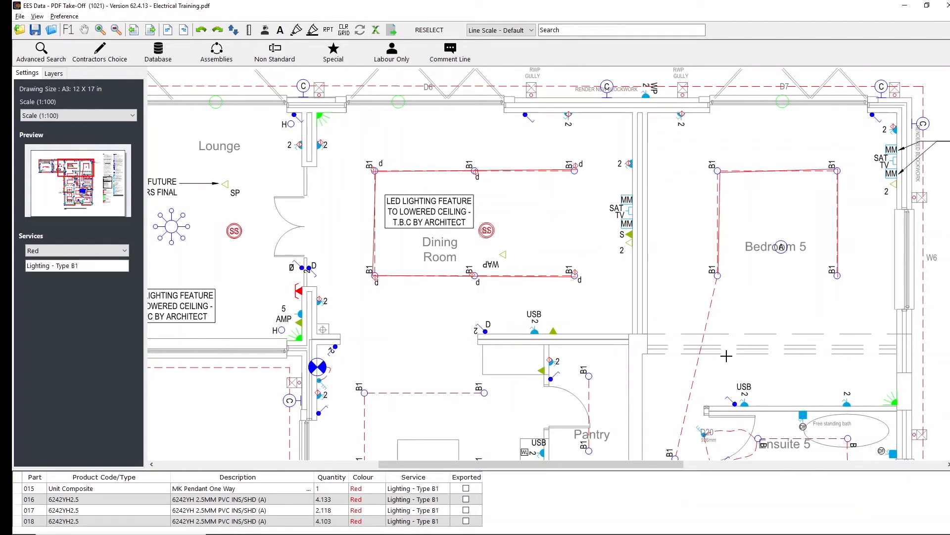
scroll(726, 356, "down", 2)
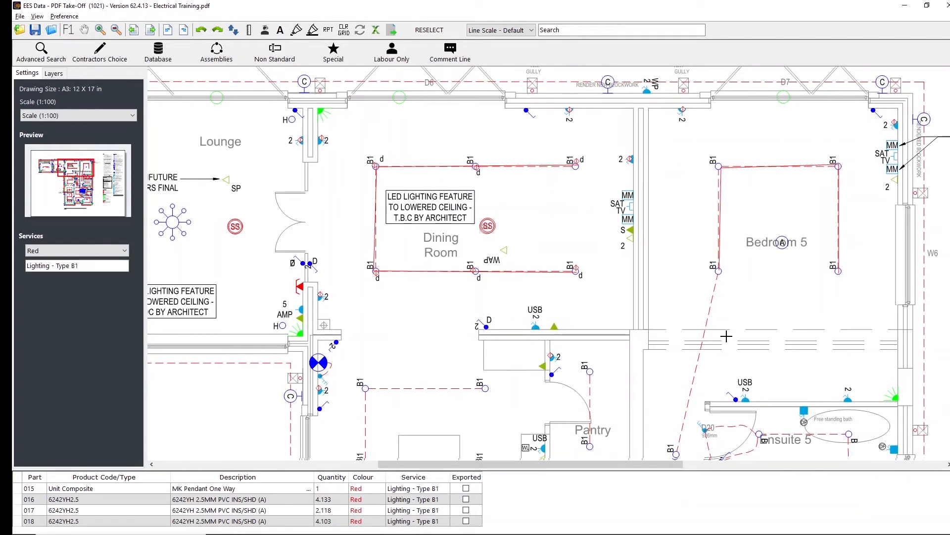
left_click_drag(728, 285, 688, 103)
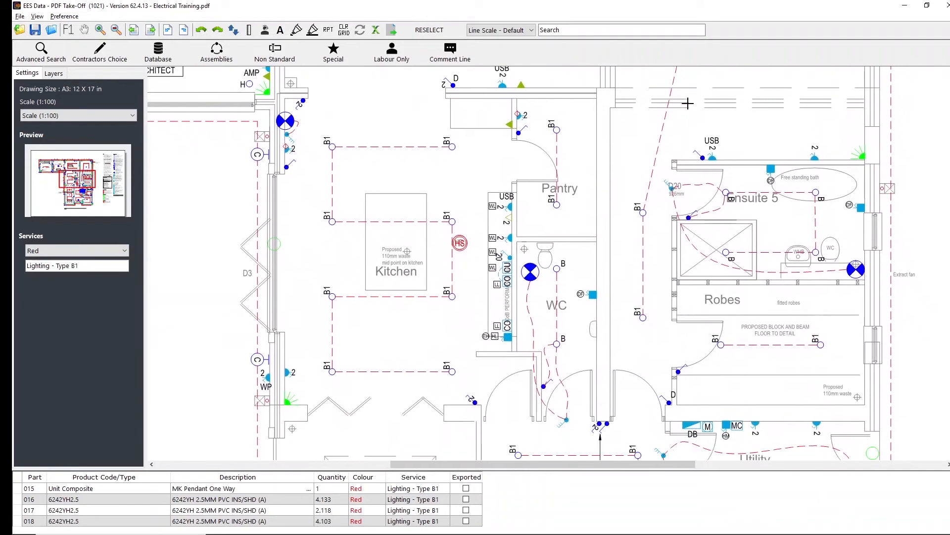
left_click(643, 212)
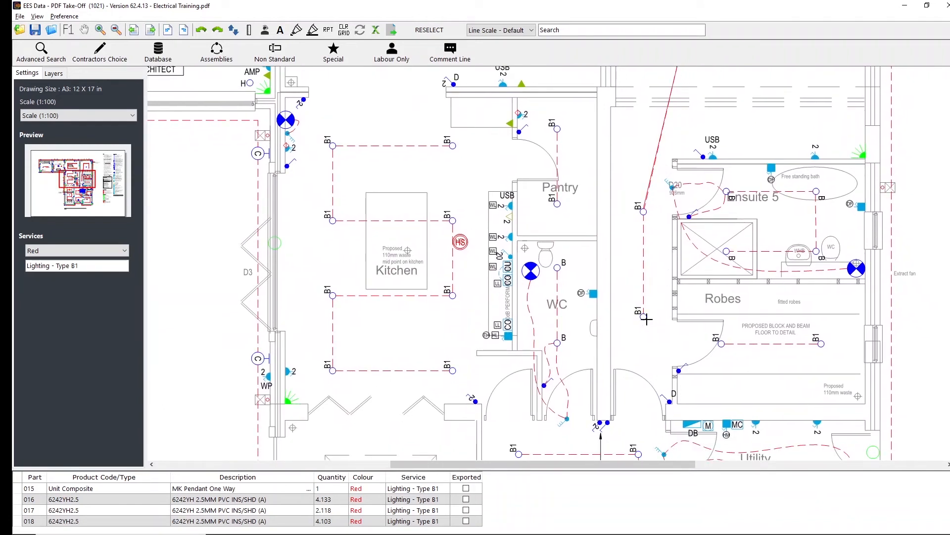
left_click(641, 315)
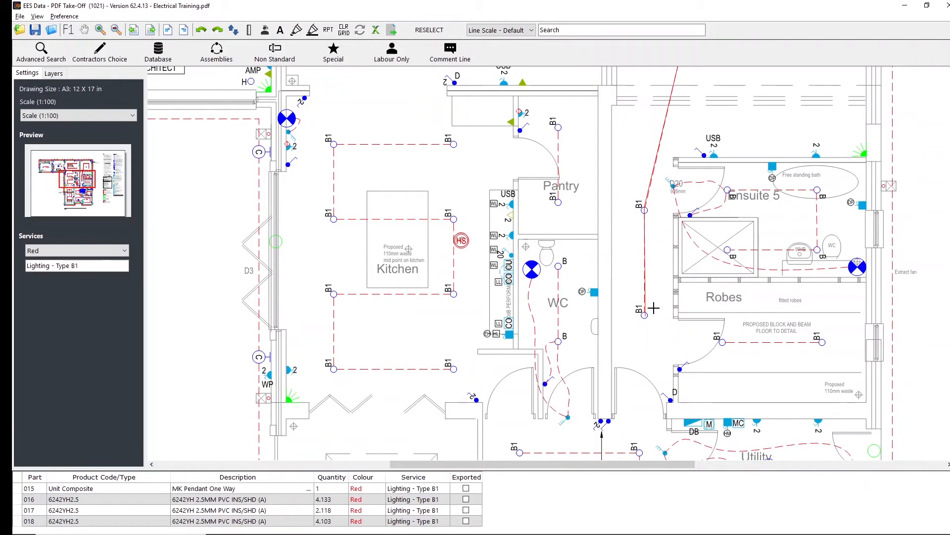
right_click(674, 257)
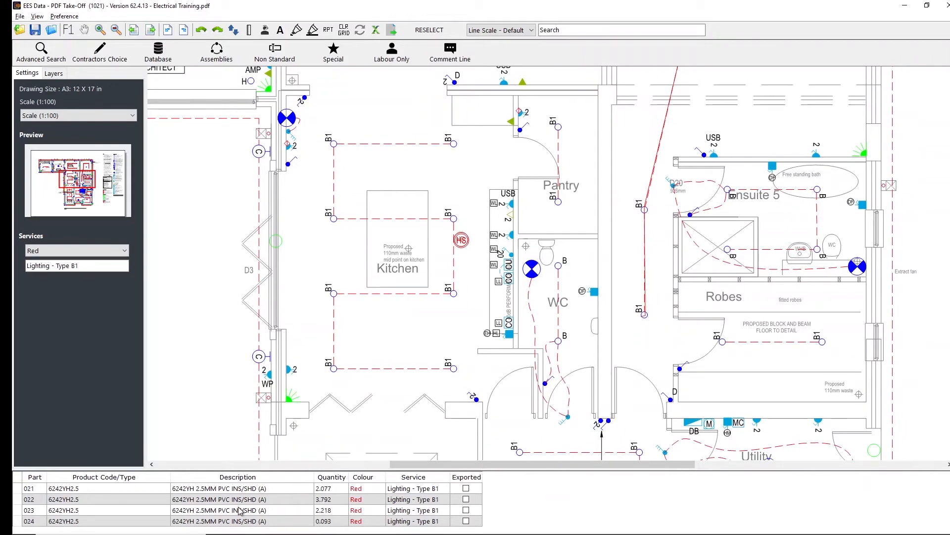
Expand the take-off list, examine the quantities of the 6242YH 2.5MM cable lines, and restore the drawing view
left_click(234, 29)
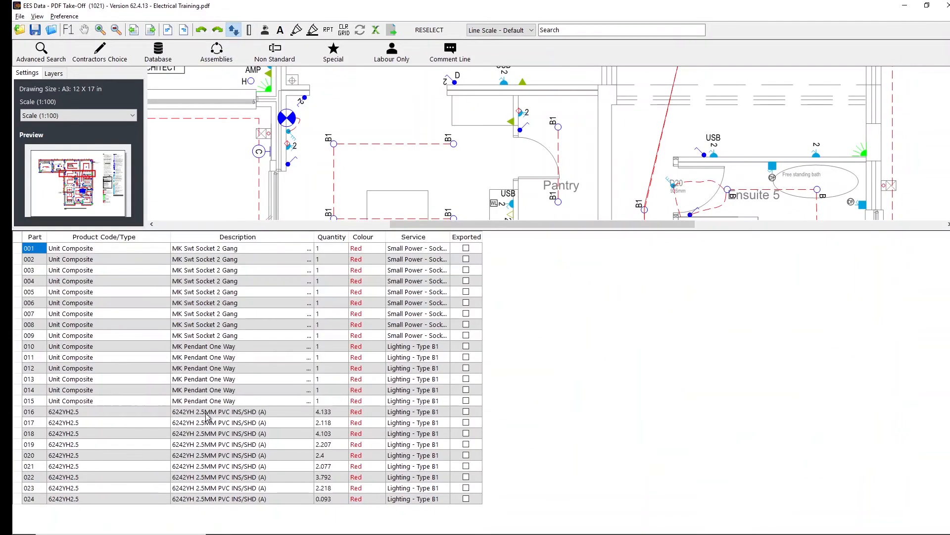
left_click_drag(207, 415, 200, 474)
left_click(327, 413)
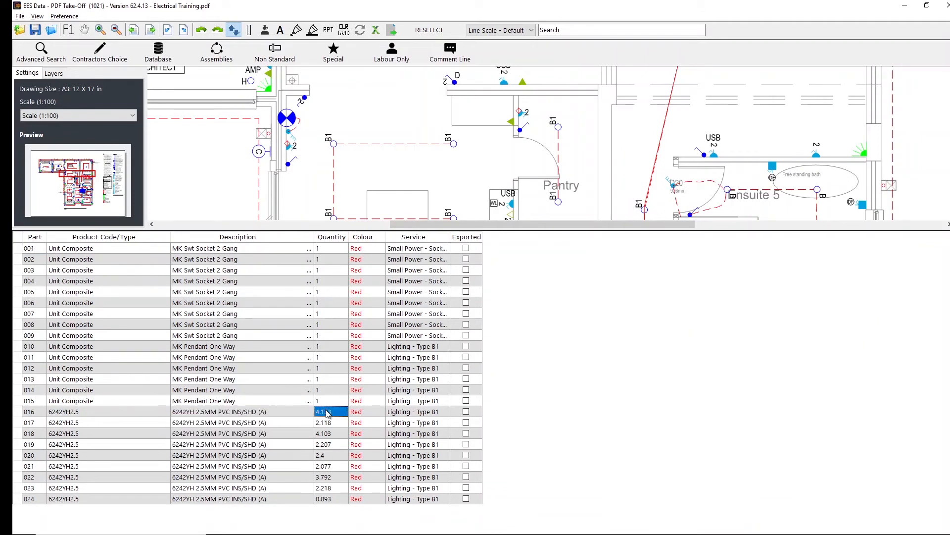
left_click_drag(327, 412, 340, 499)
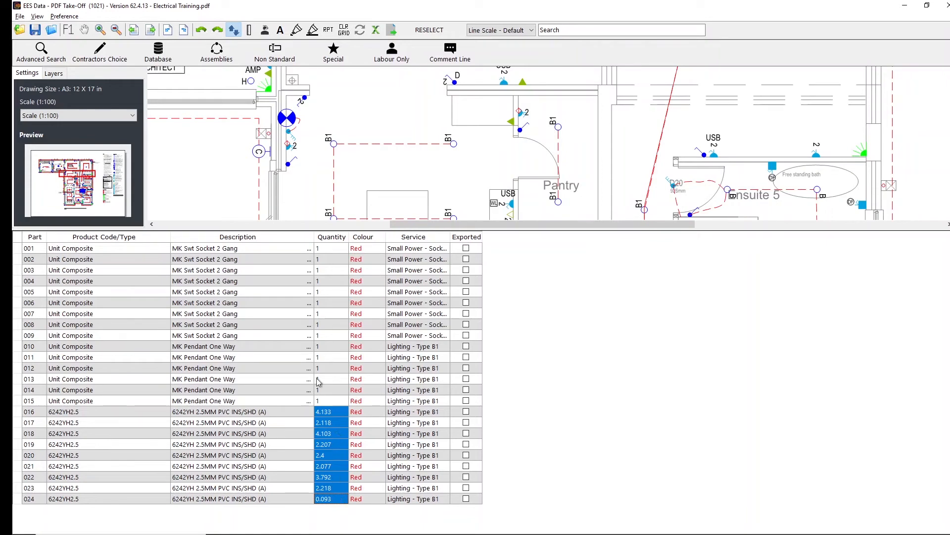
left_click(234, 30)
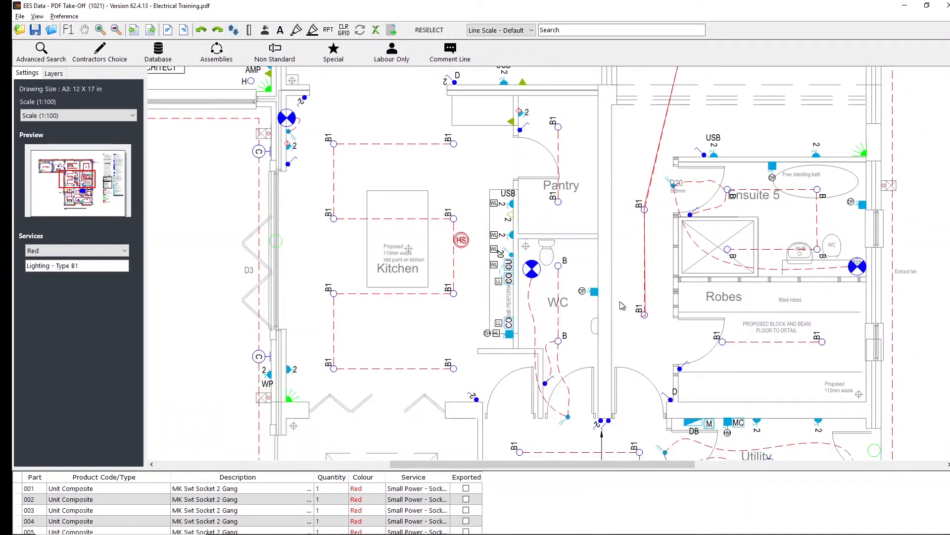
Export the take-off items to job EQ1001, EES Online training, and confirm the export
scroll(603, 254, "up", 3)
scroll(598, 335, "up", 3)
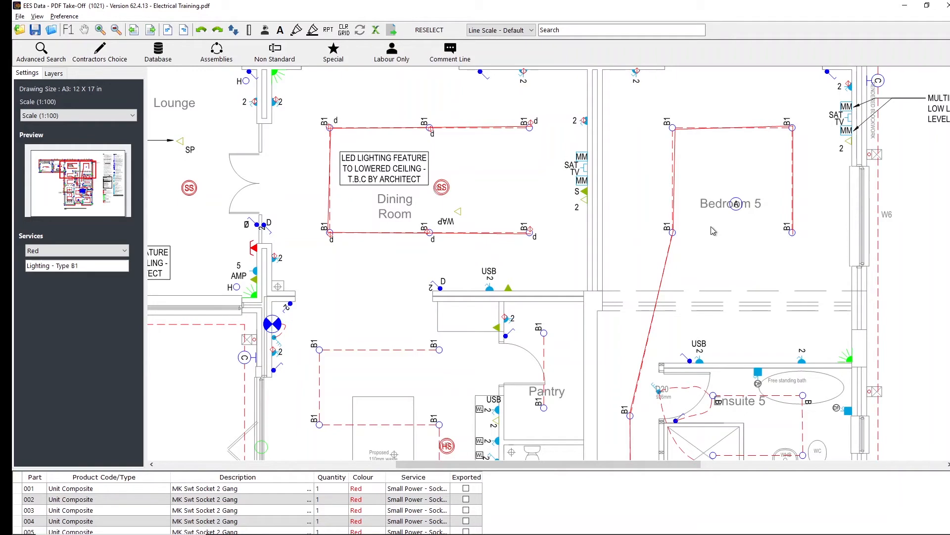
mouse_move(579, 530)
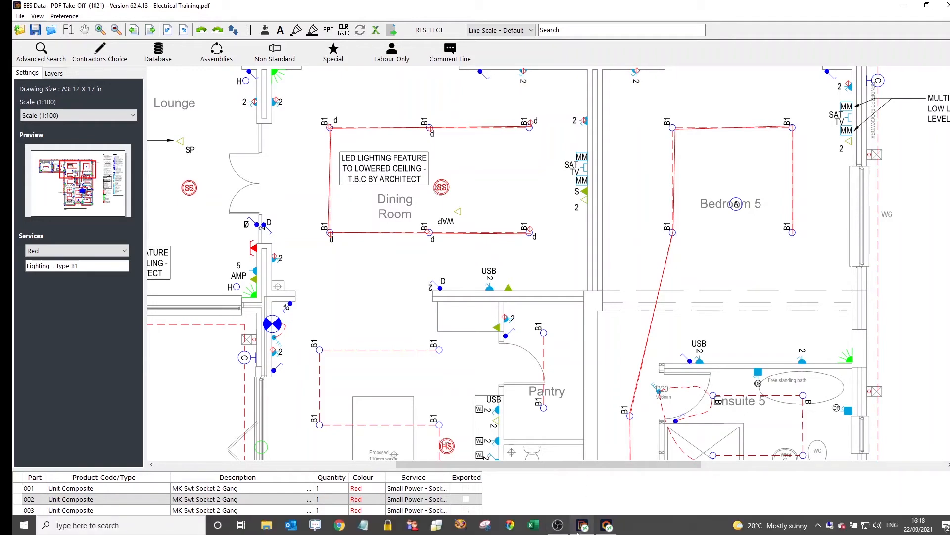
mouse_move(607, 524)
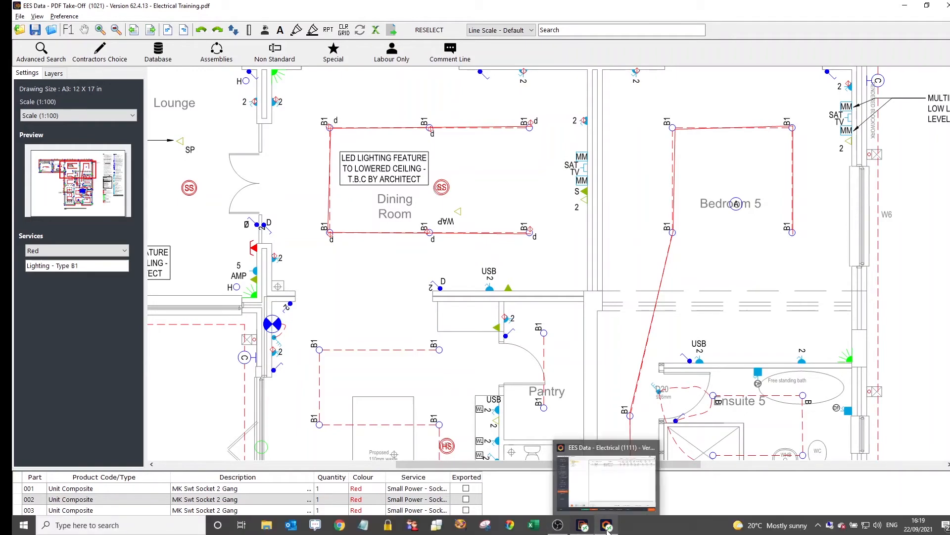
left_click(602, 487)
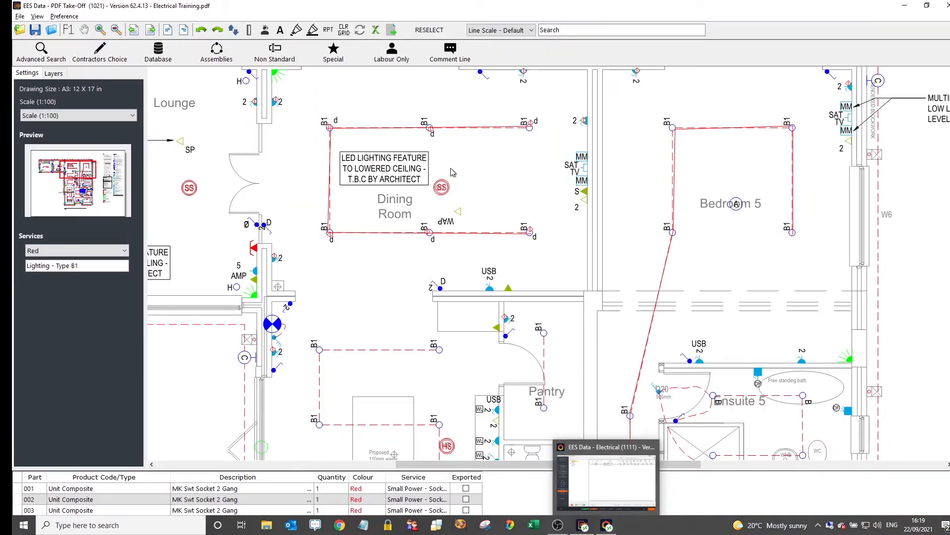
left_click(392, 31)
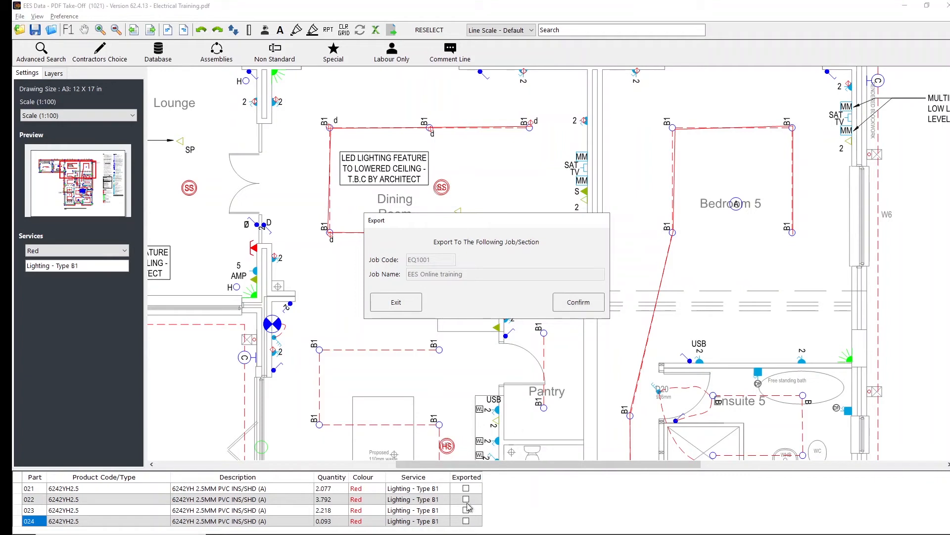
left_click(578, 302)
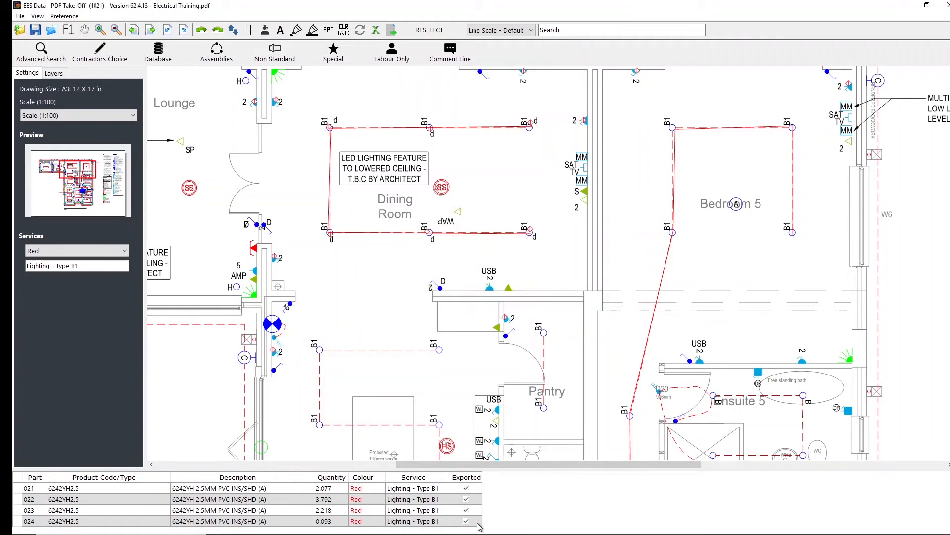
Switch to the EES Data Electrical estimate and import the Small Power - Sockets PDF service into the First Floor's Small Power 1 section
mouse_move(479, 533)
left_click(602, 529)
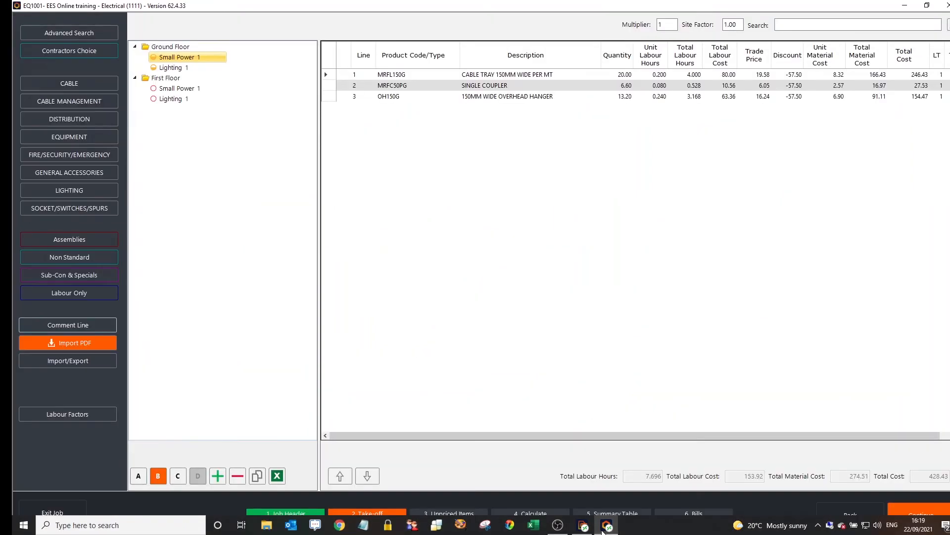
left_click(100, 343)
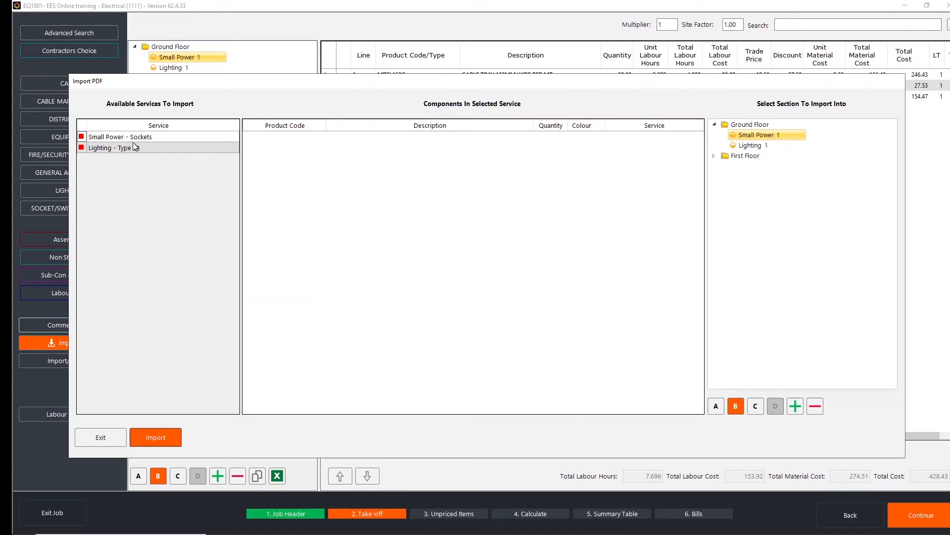
left_click(715, 156)
left_click(756, 166)
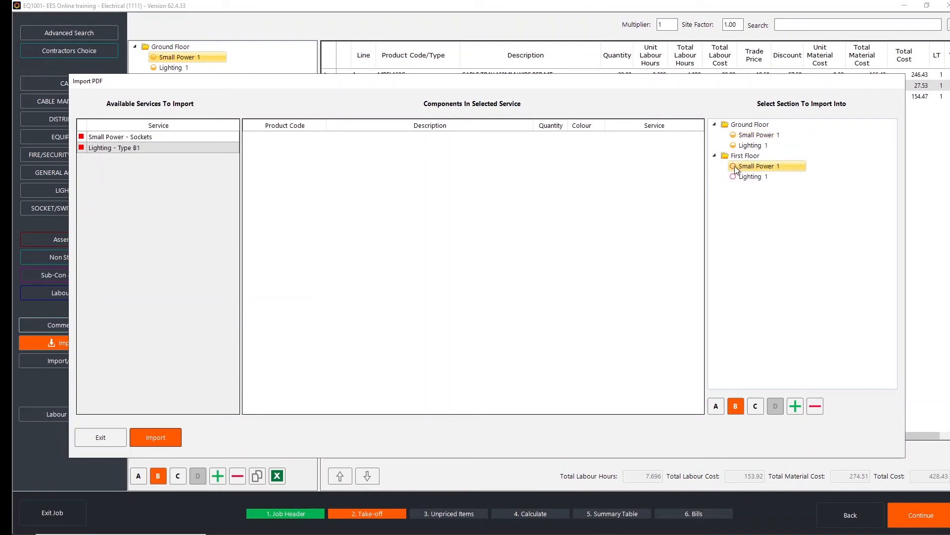
left_click(121, 138)
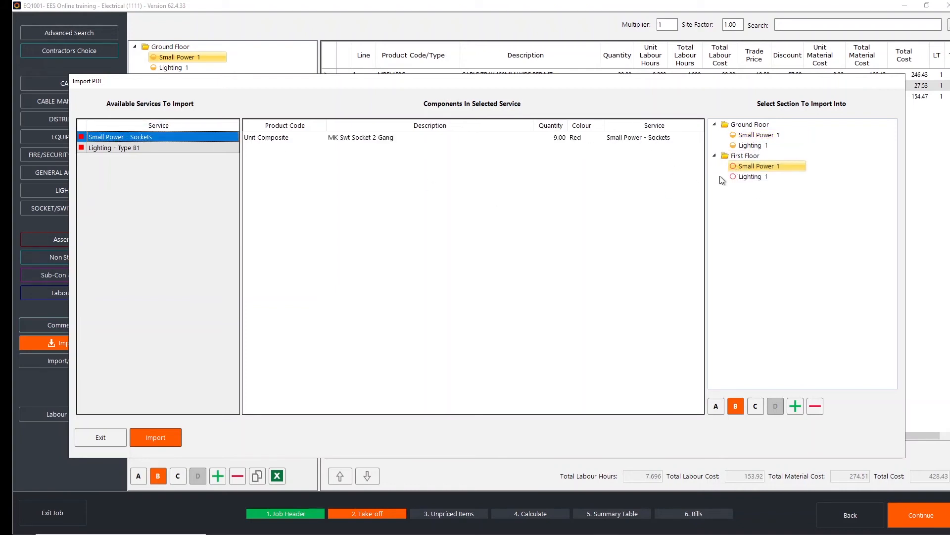
left_click(156, 438)
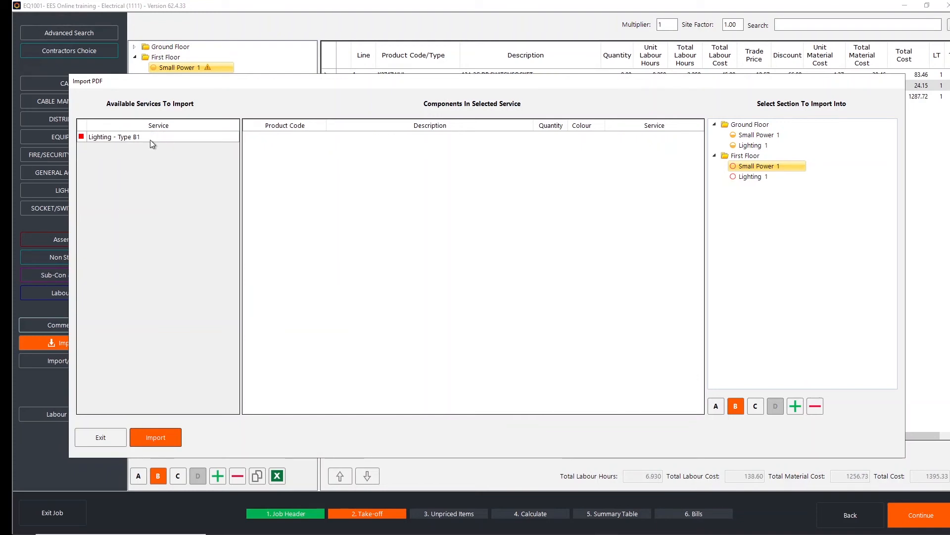
Import the Lighting - Type B1 service into the First Floor's Lighting 1 section
left_click(154, 139)
left_click(752, 177)
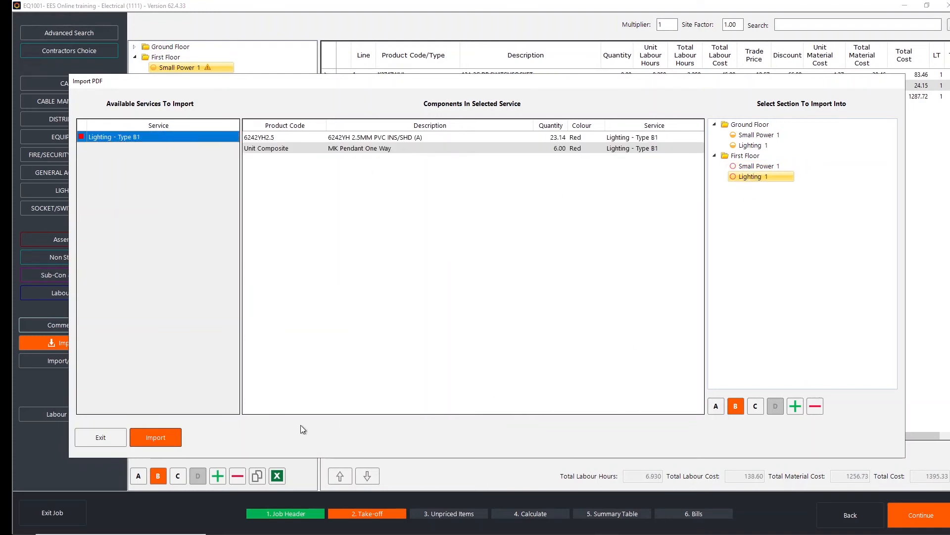
left_click(157, 442)
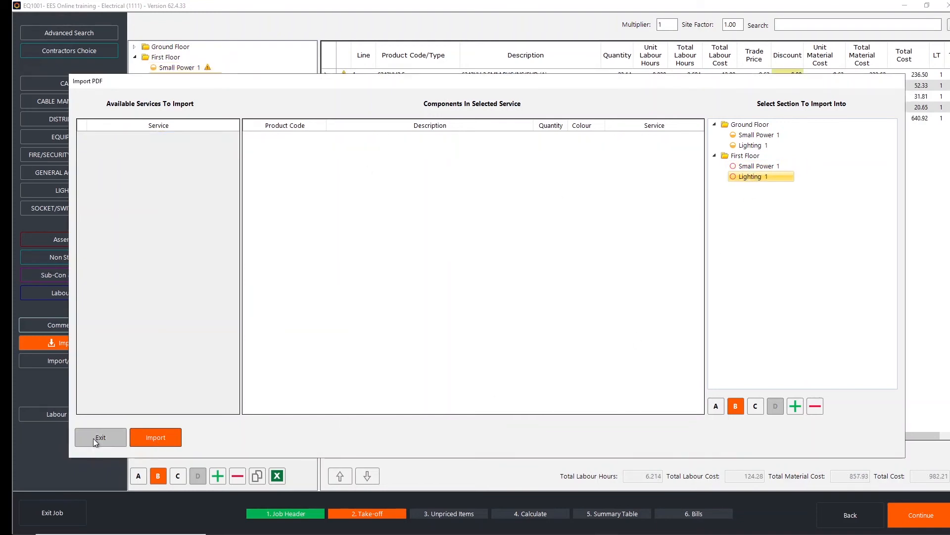
Close the PDF import and review the imported lines in the First Floor's Small Power 1 and Lighting 1 sections
left_click(96, 442)
left_click(194, 68)
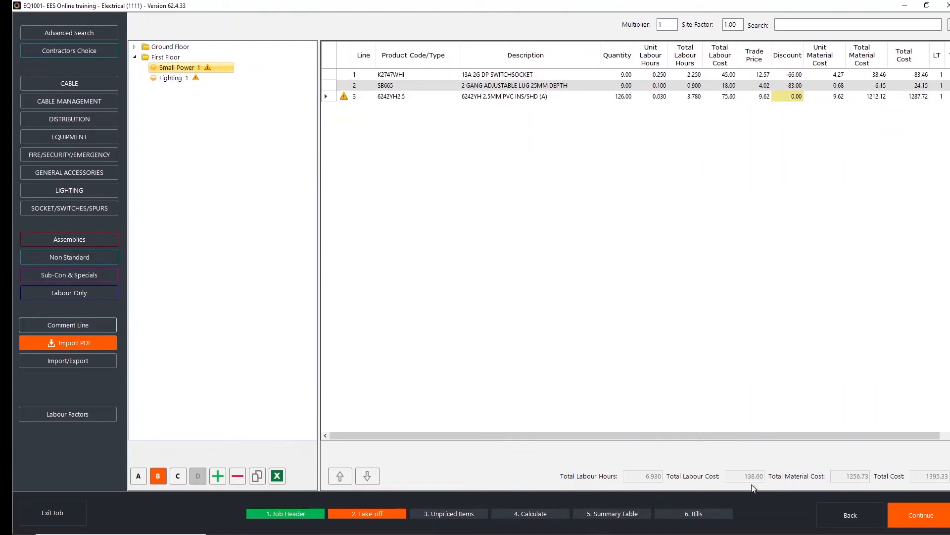
left_click(160, 78)
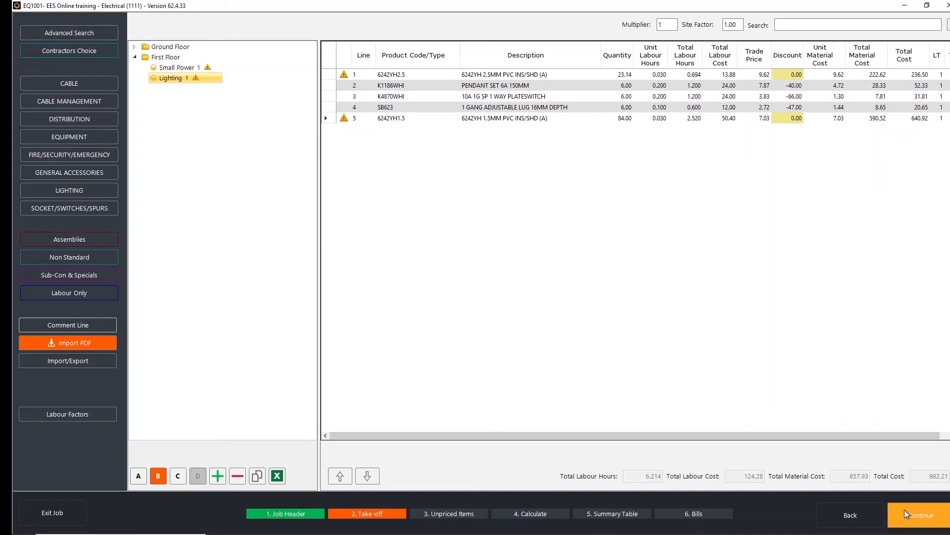
Switch back to EES Data PDF Take-Off and save the marked-up drawing as Electrical Training Takeoff in the Drawings folder
left_click(607, 526)
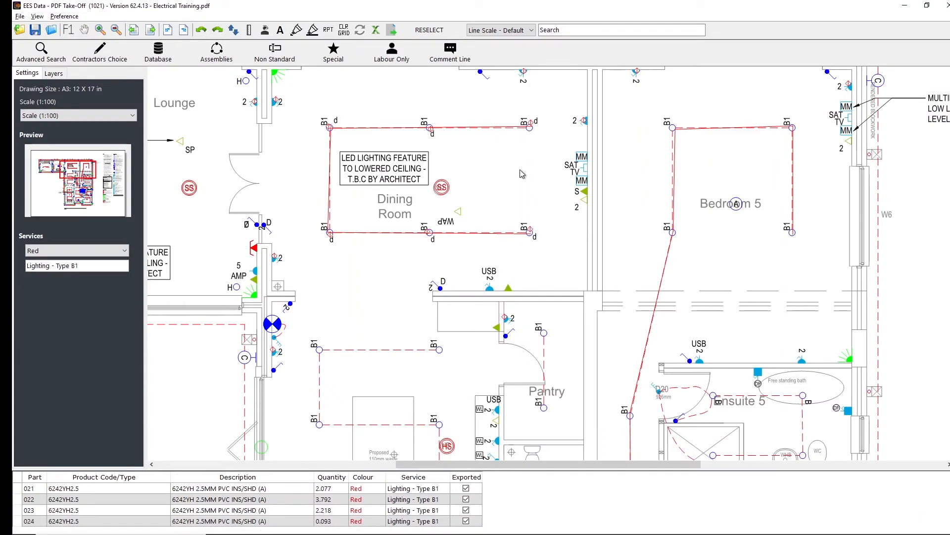
left_click(36, 31)
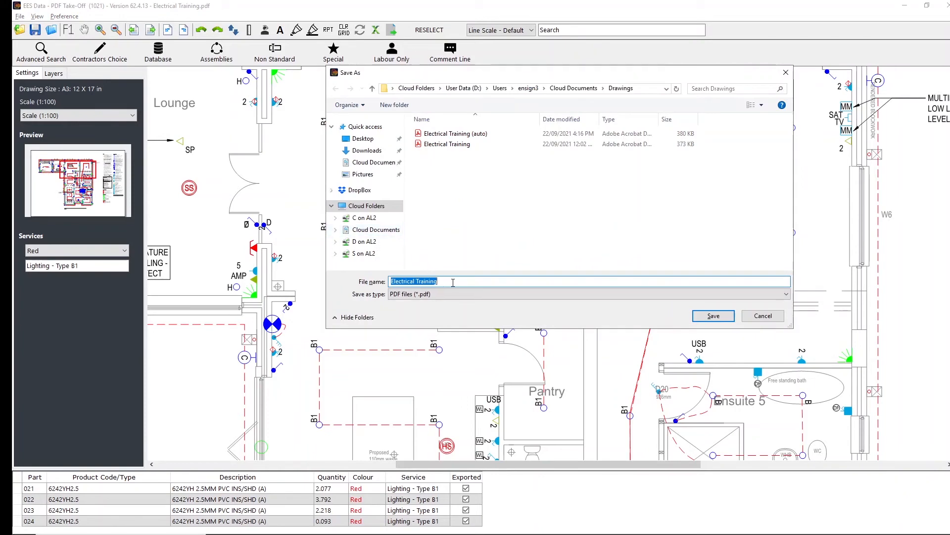
left_click(450, 282)
type("Takeoff")
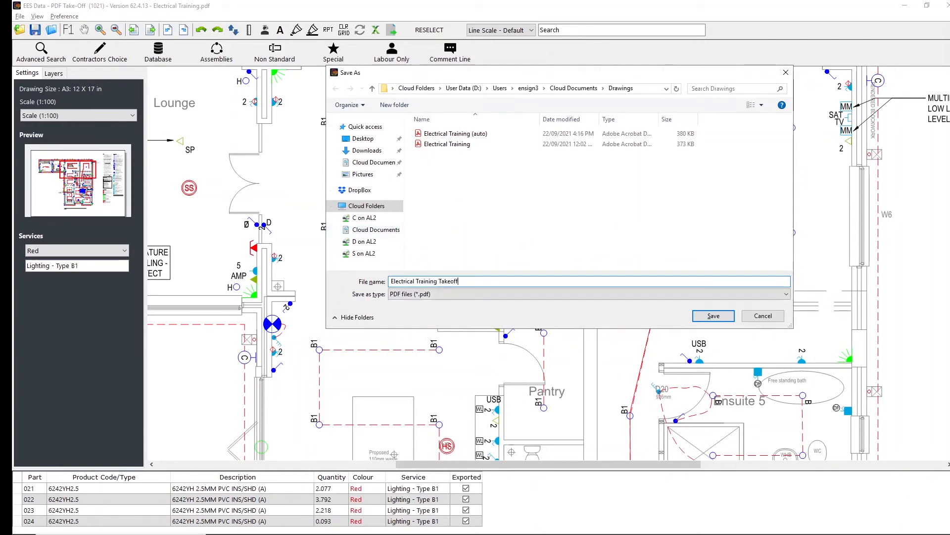
key("Return")
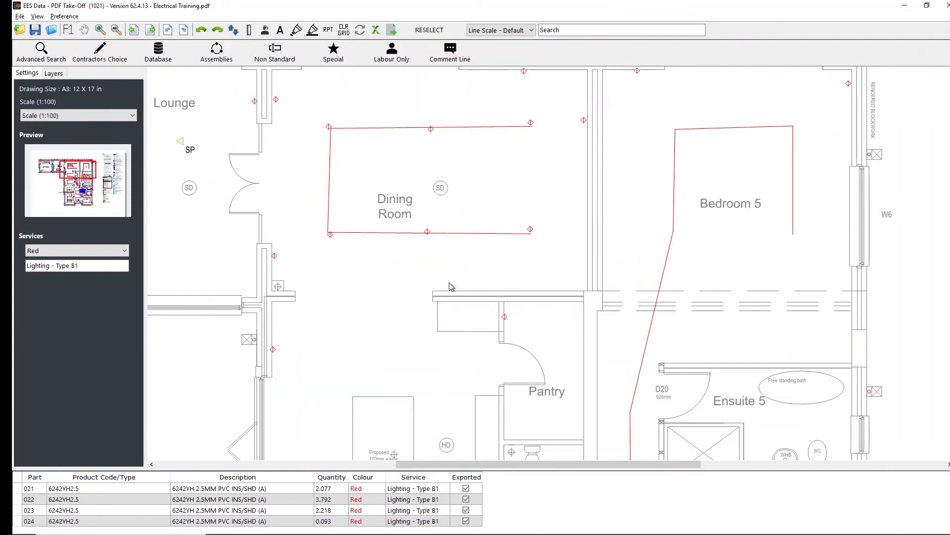
Open the Drawings folder in Cloud Documents, check the saved drawing files, and close the folder window
left_click(51, 31)
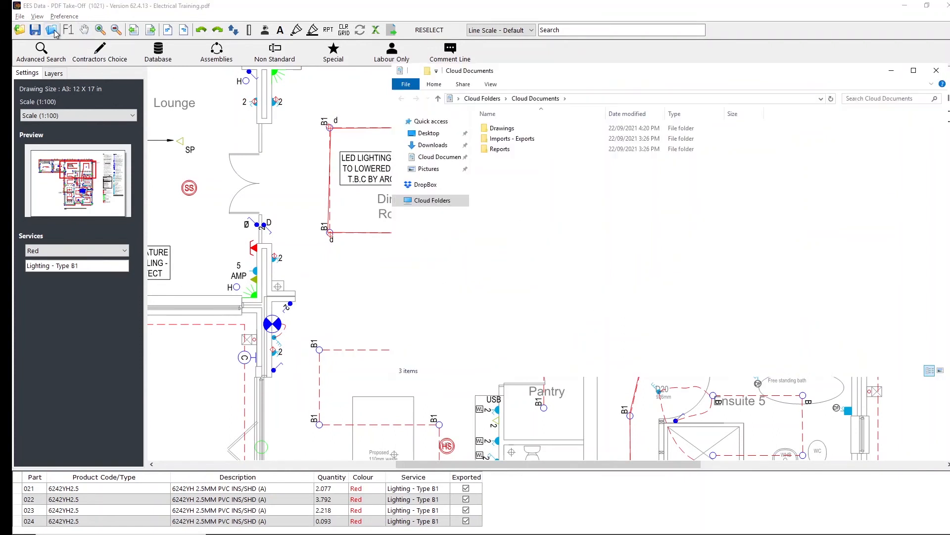
double_click(544, 128)
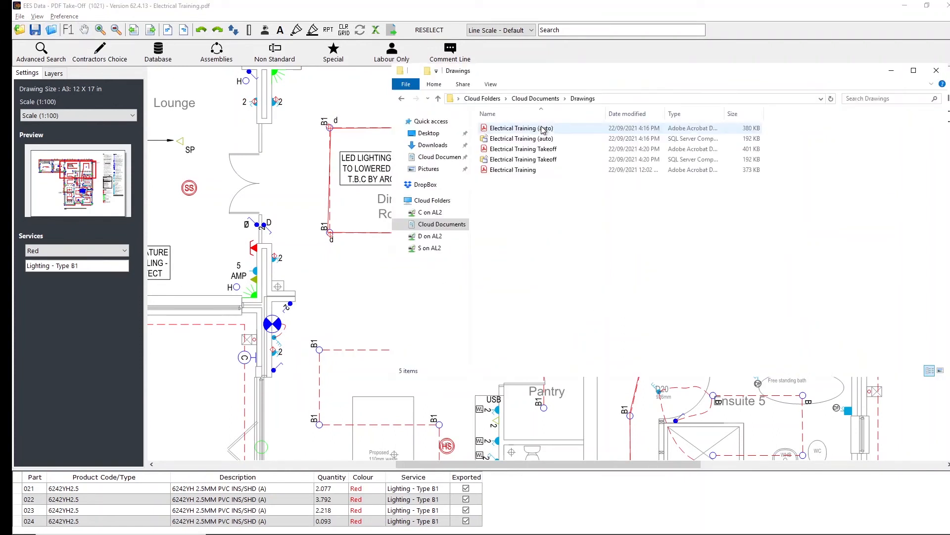
left_click(507, 171)
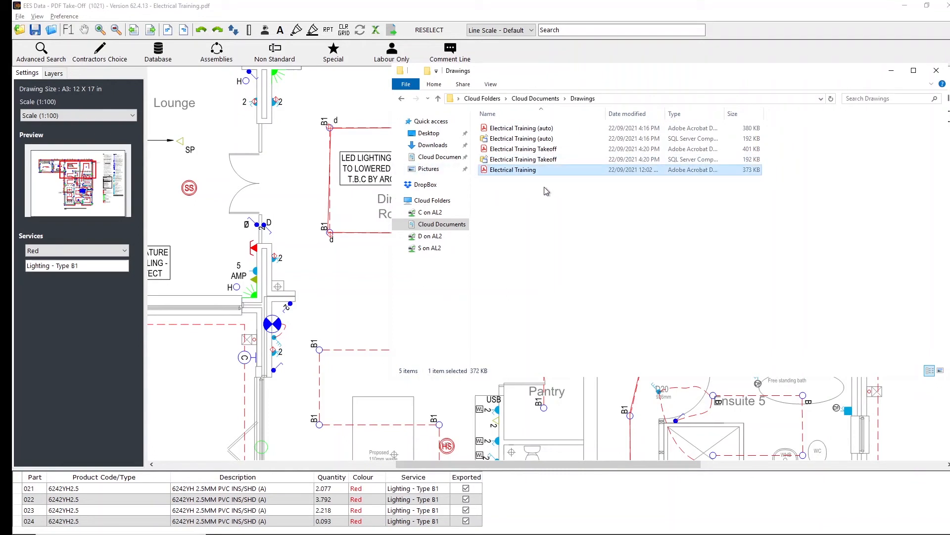
left_click(935, 72)
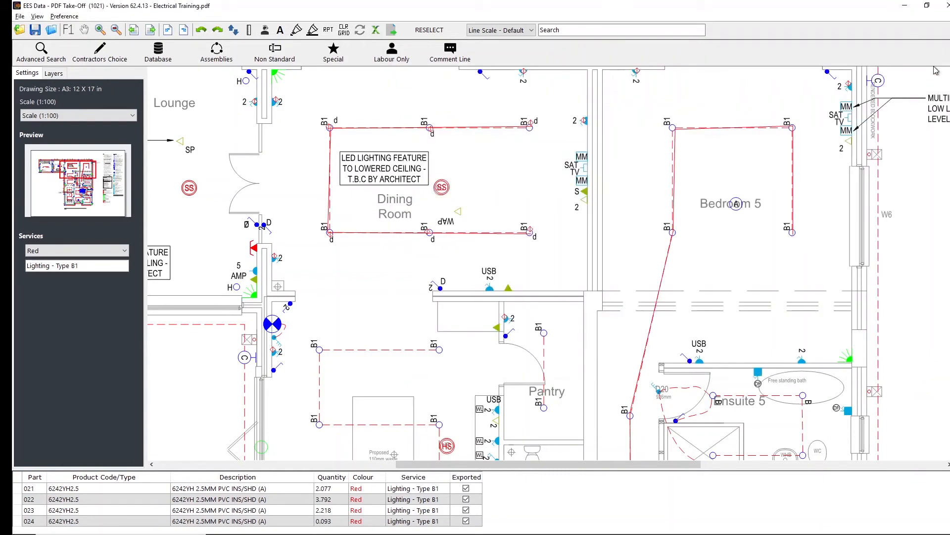
Close the PDF take-off program and open the First Floor's Small Power 1 section in the estimate
left_click(942, 5)
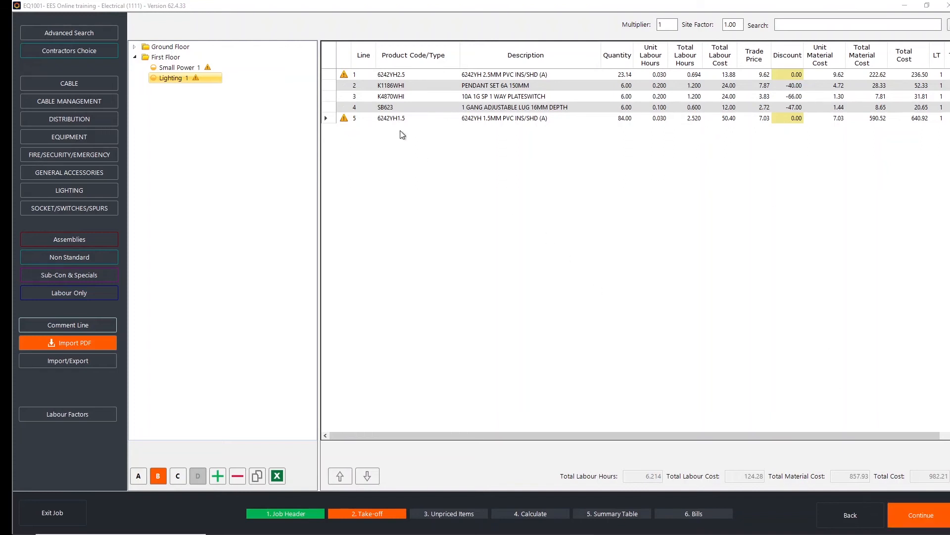
left_click(173, 68)
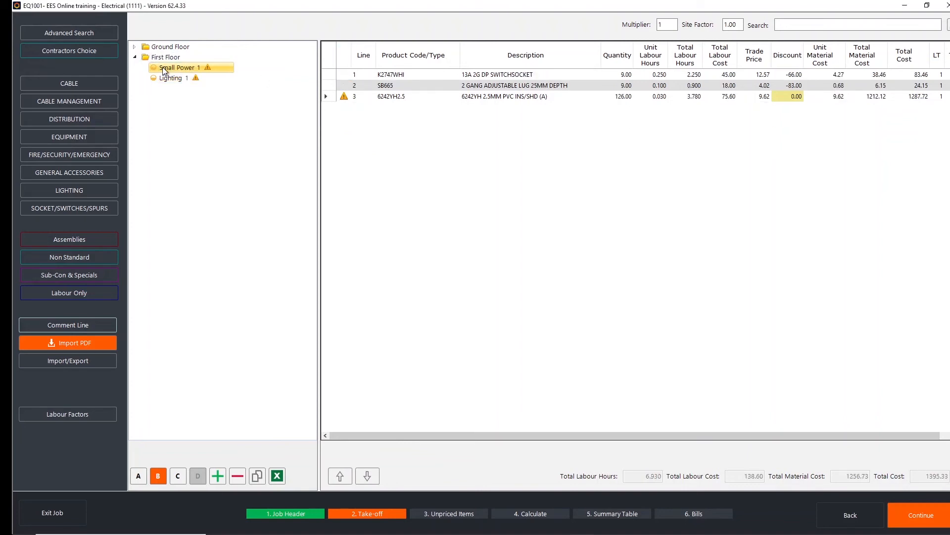
Open the unpriced items list and set the 6242YH 1.5MM cable's discount to -94, stored for use in this job only
left_click(786, 96)
left_click(922, 518)
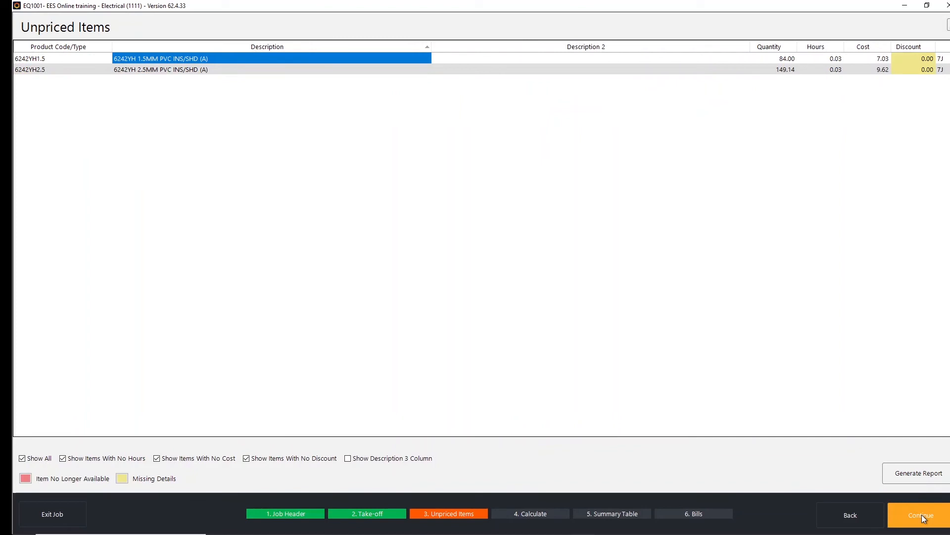
left_click(897, 59)
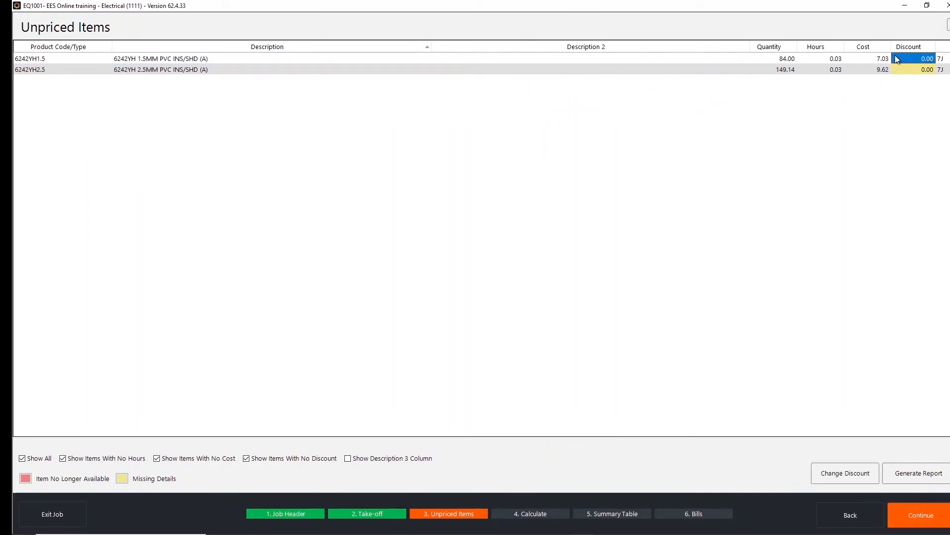
left_click(897, 58)
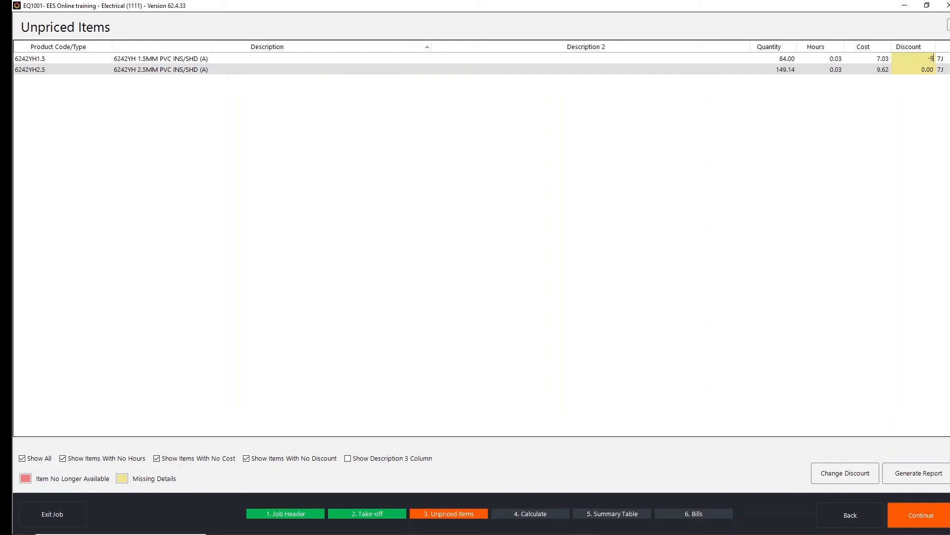
type("-94")
key("Return")
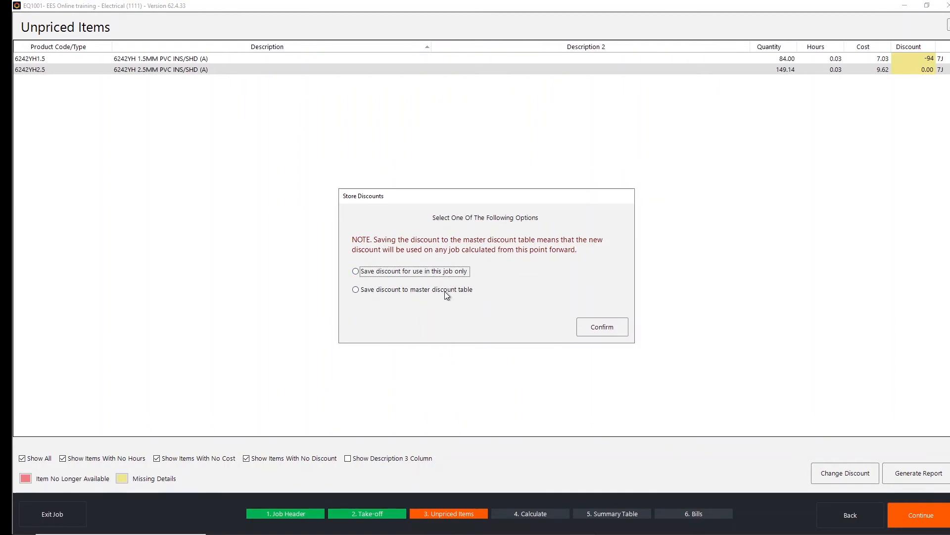
left_click(435, 271)
left_click(613, 330)
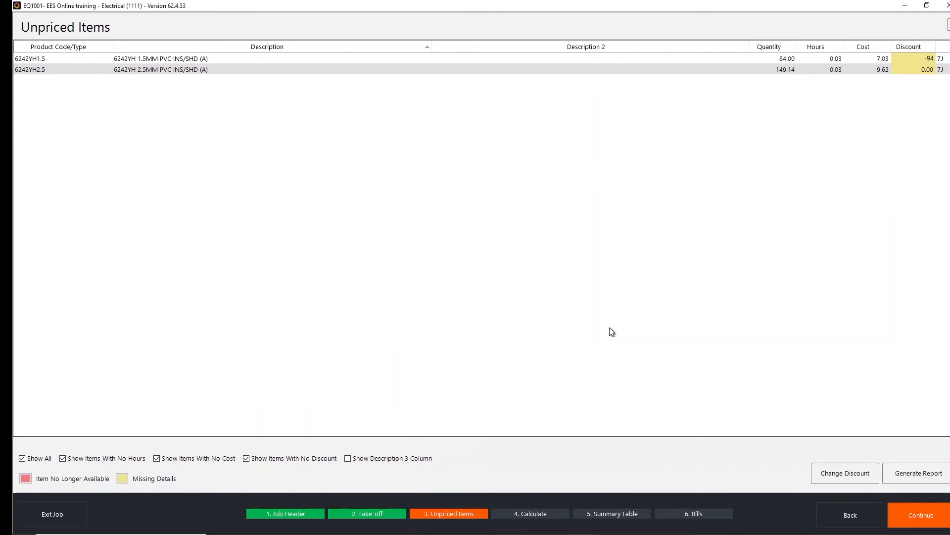
Return to the First Floor's Small Power 1 take-off and set the 6242YH 2.5MM cable's unit material cost to 0.78
left_click(878, 71)
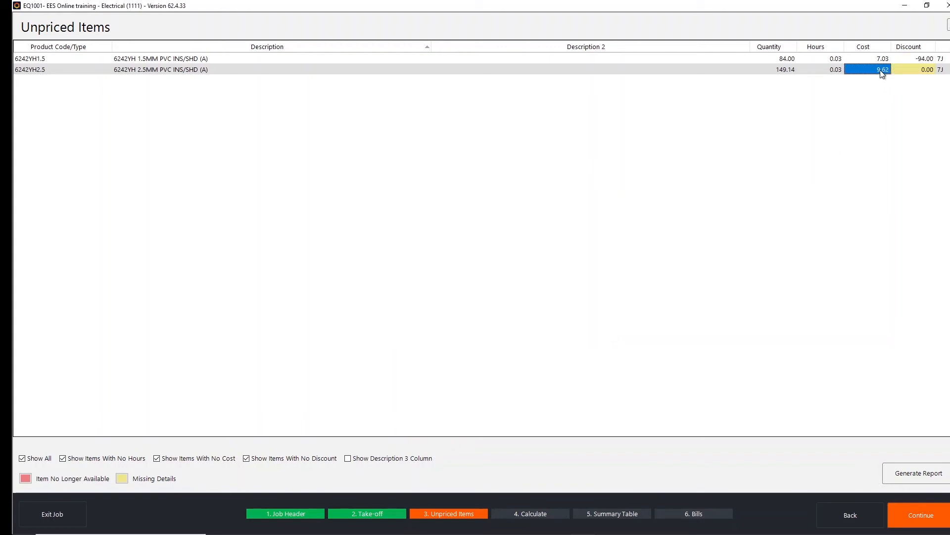
left_click(833, 514)
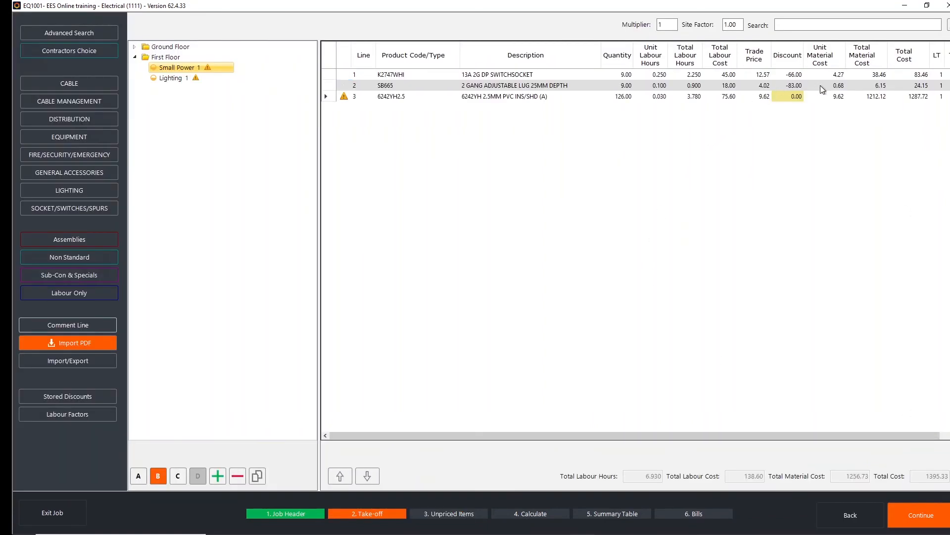
left_click(826, 101)
type(".78")
key("Return")
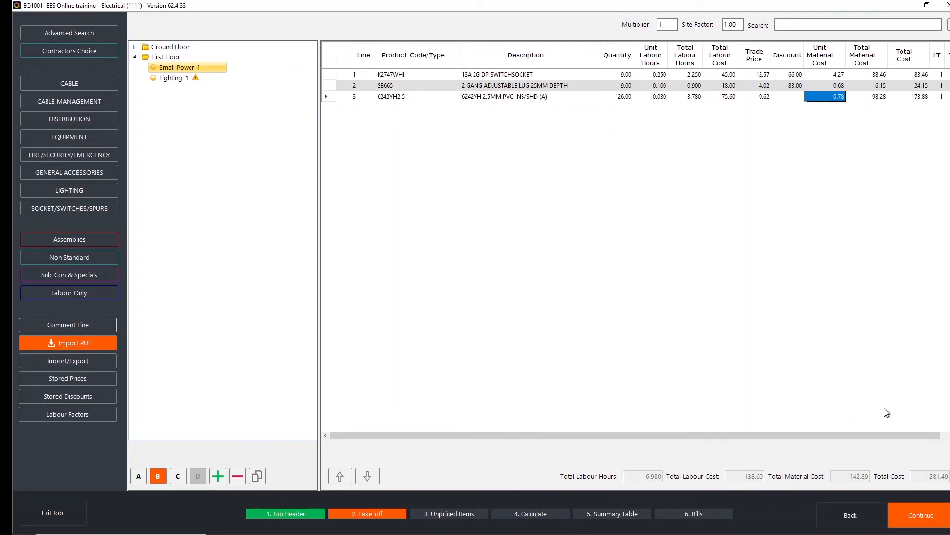
Proceed to the calculation, exit the calculation method choice to review the section costs, and continue to the summary table
left_click(911, 514)
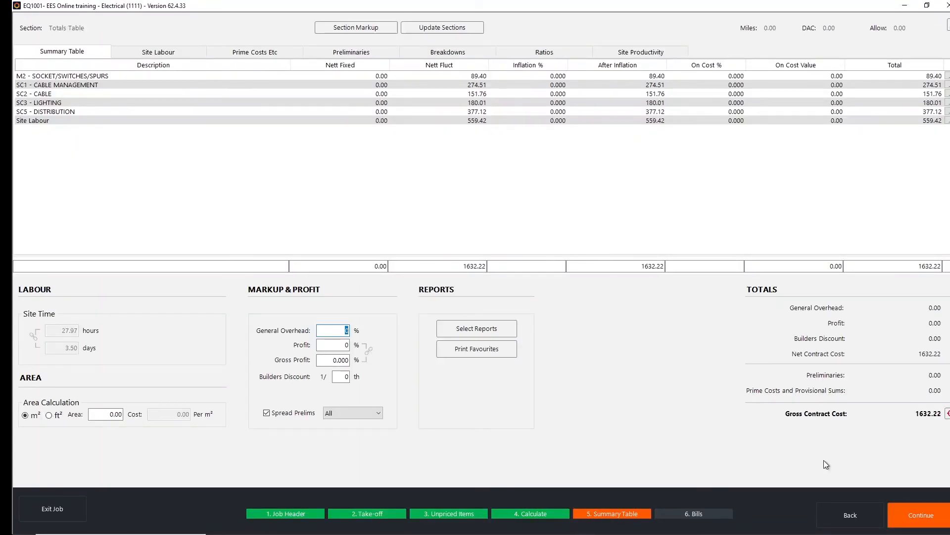
left_click(846, 511)
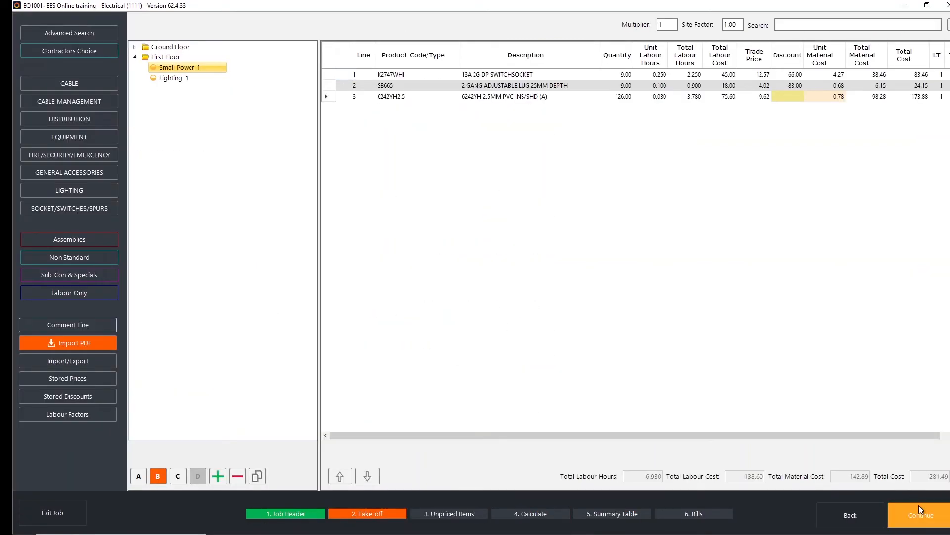
left_click(918, 506)
left_click(919, 507)
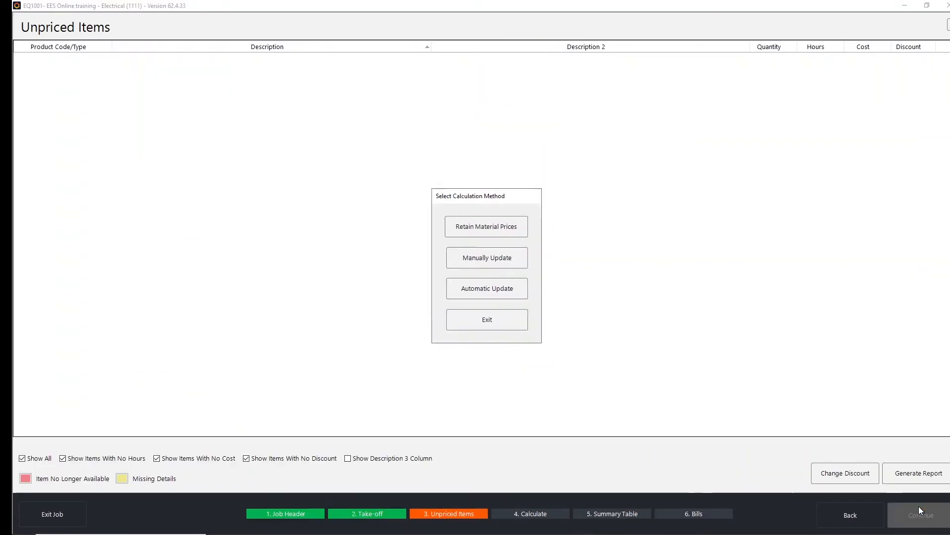
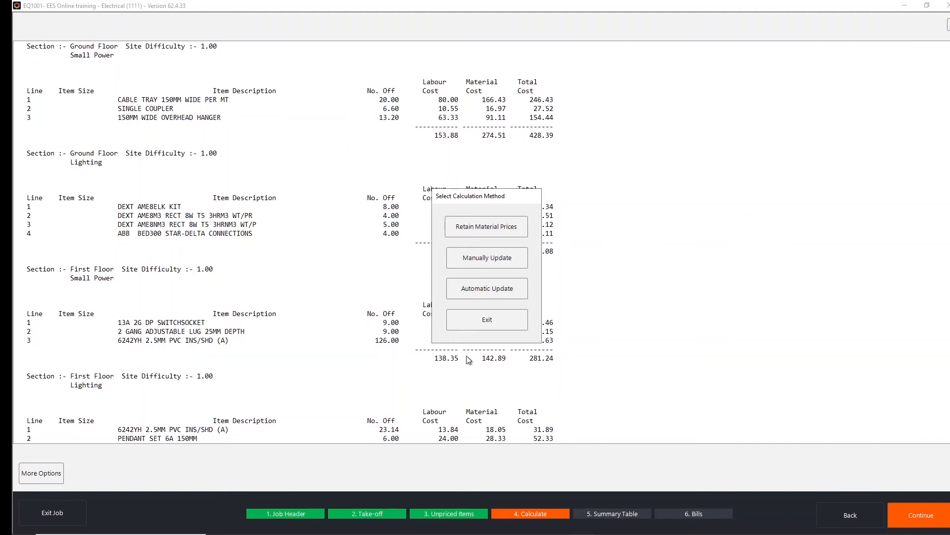
left_click(488, 325)
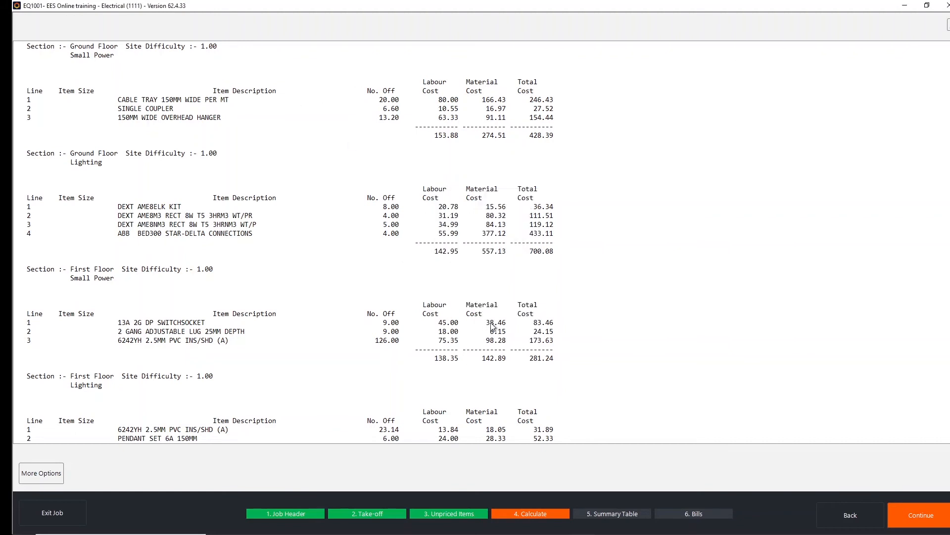
left_click(895, 503)
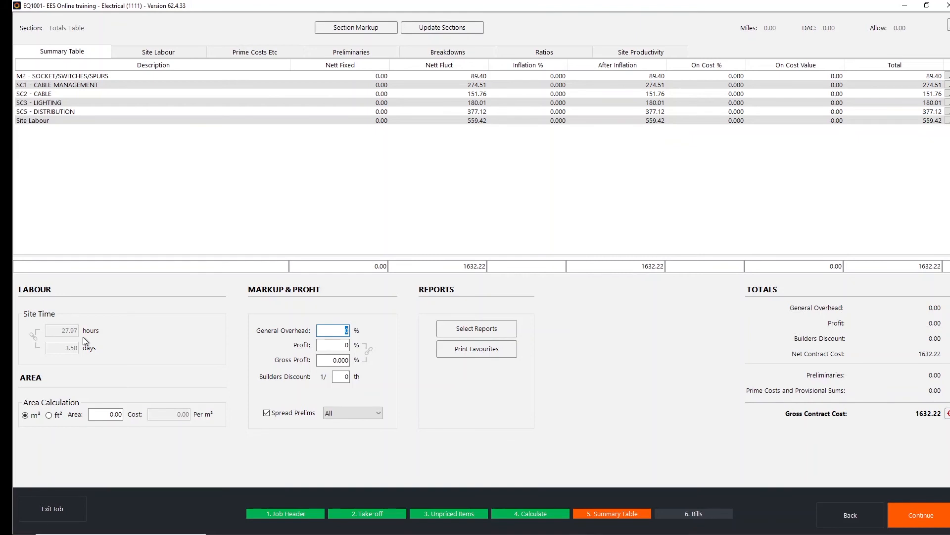
Set the markup in the summary table to 10% General Overhead and 20% Profit
left_click(740, 80)
left_click(740, 121)
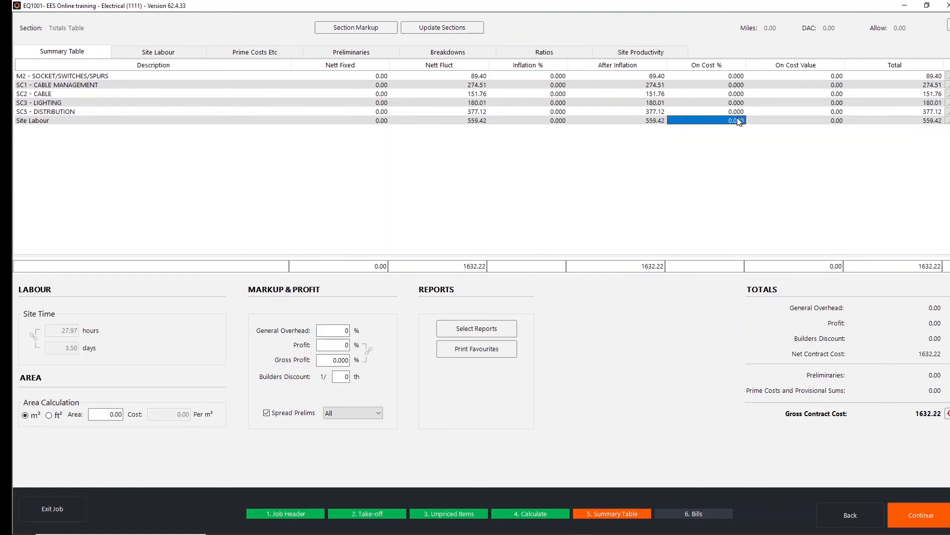
left_click(321, 330)
left_click(338, 345)
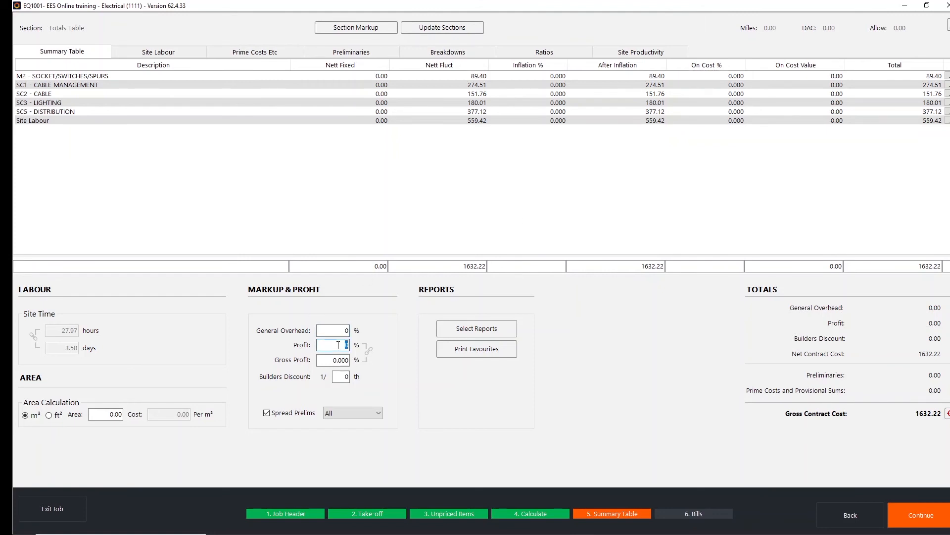
left_click(345, 364)
left_click(329, 330)
type("10")
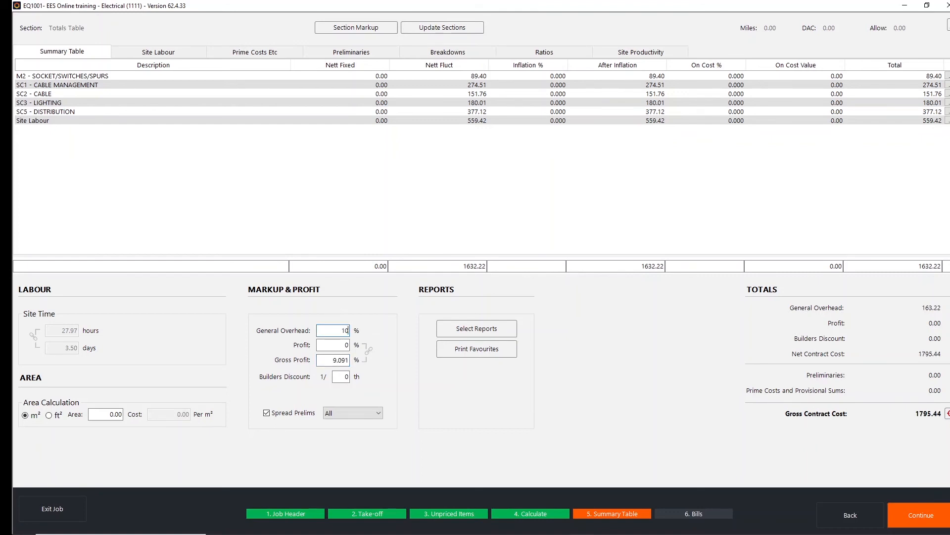
key("Tab")
type("20")
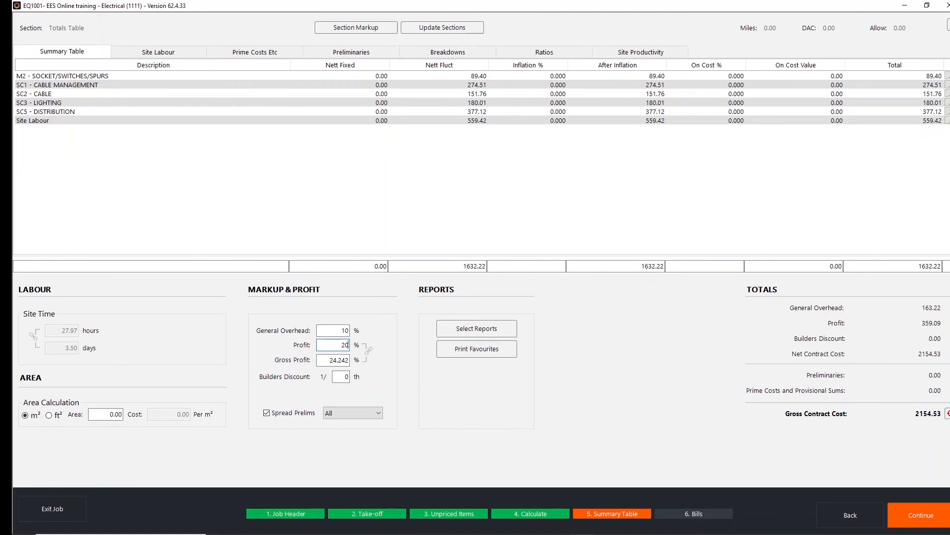
key("Tab")
Examine the summary table's material category costs, site labour cost, overall total and Builders Discount setting
left_click(99, 79)
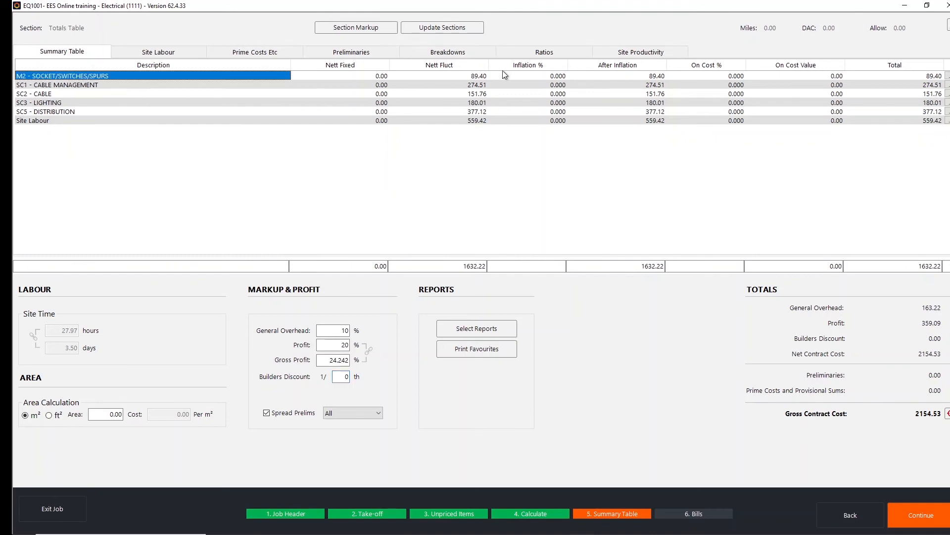
left_click_drag(484, 77, 477, 106)
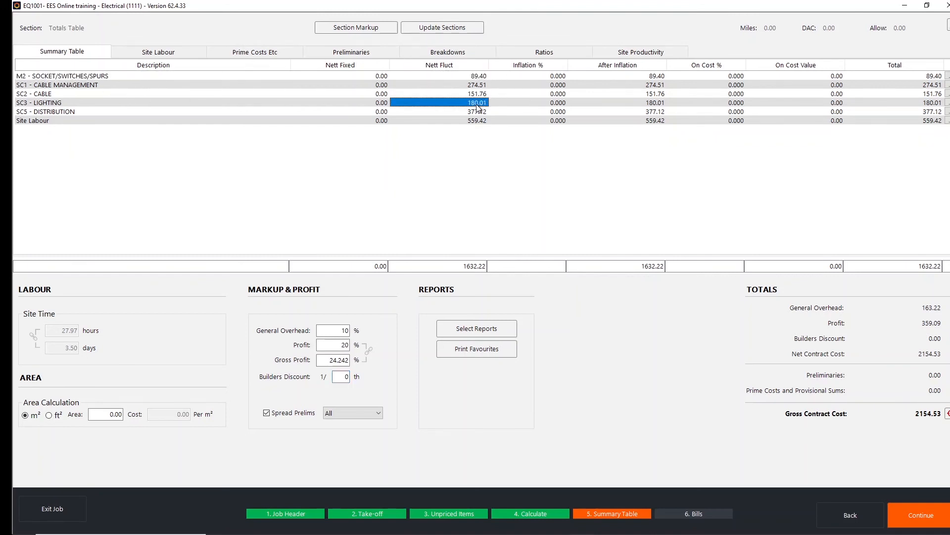
left_click(479, 122)
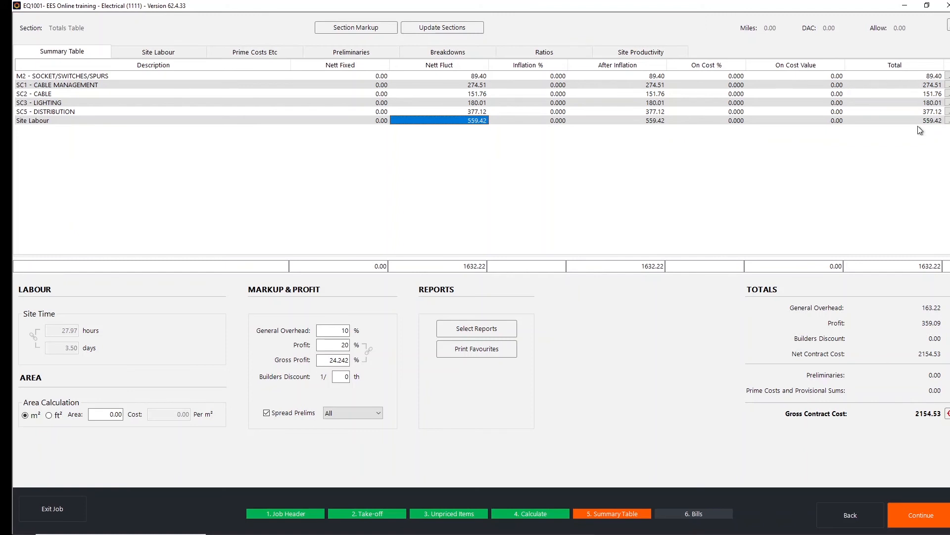
left_click(916, 265)
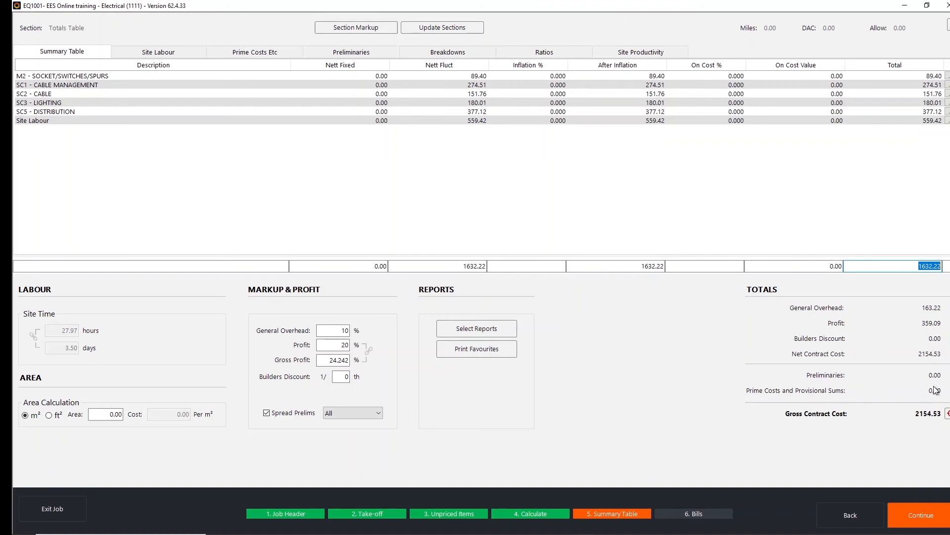
left_click(346, 378)
Examine the prime costs, the fixed, percentage and time related preliminaries, and the Spread Prelims option, and return to the summary table
left_click(262, 53)
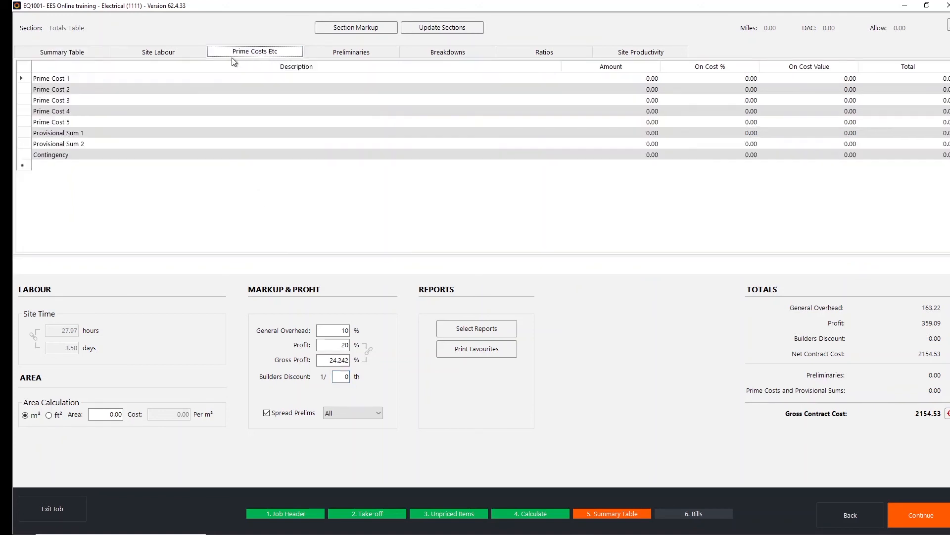
left_click(120, 79)
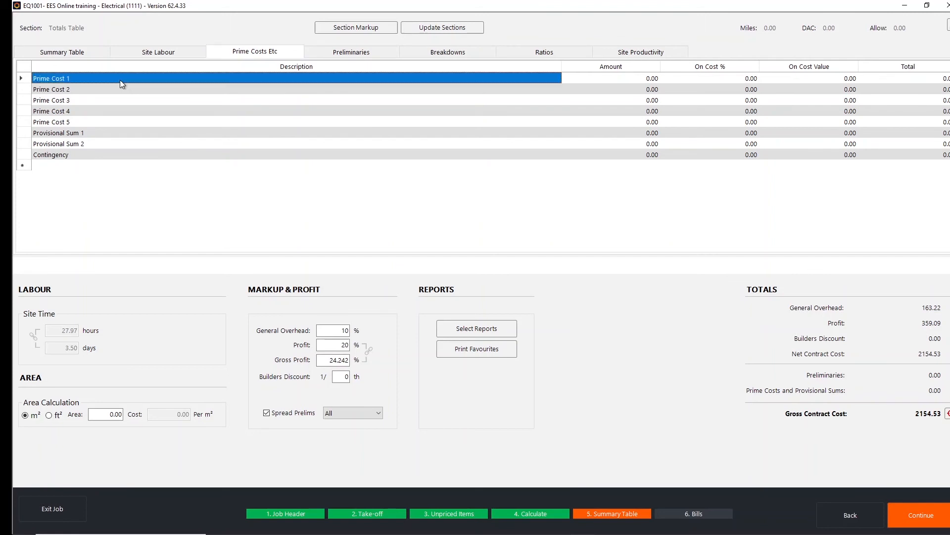
left_click(596, 81)
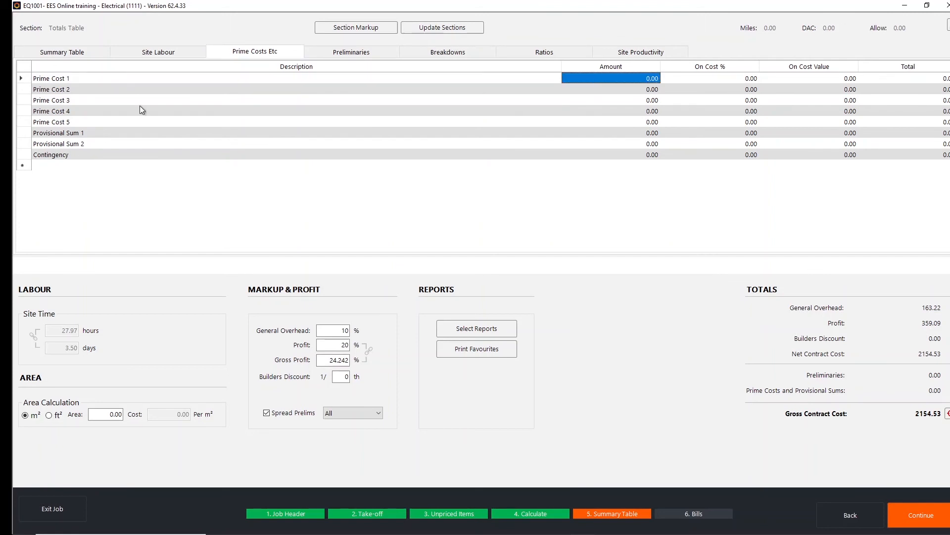
left_click(367, 53)
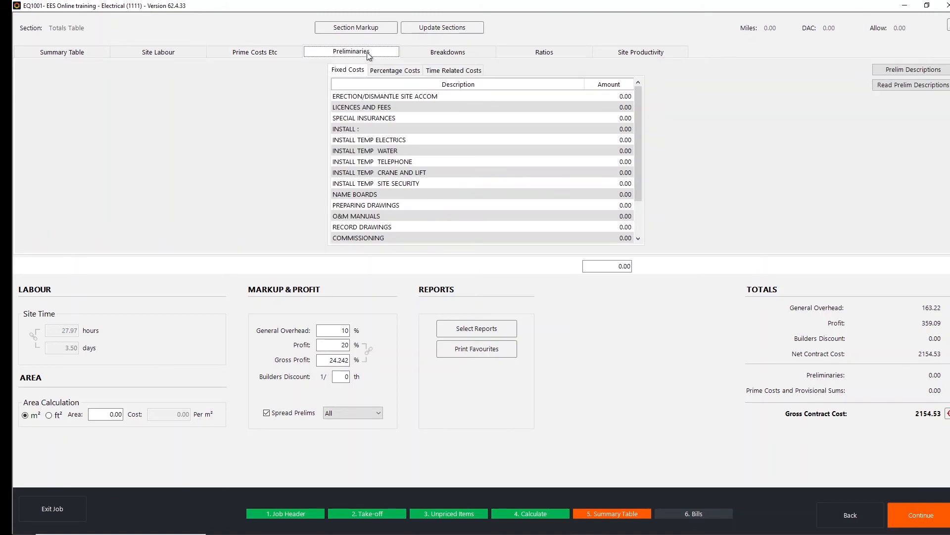
left_click(393, 70)
left_click(434, 71)
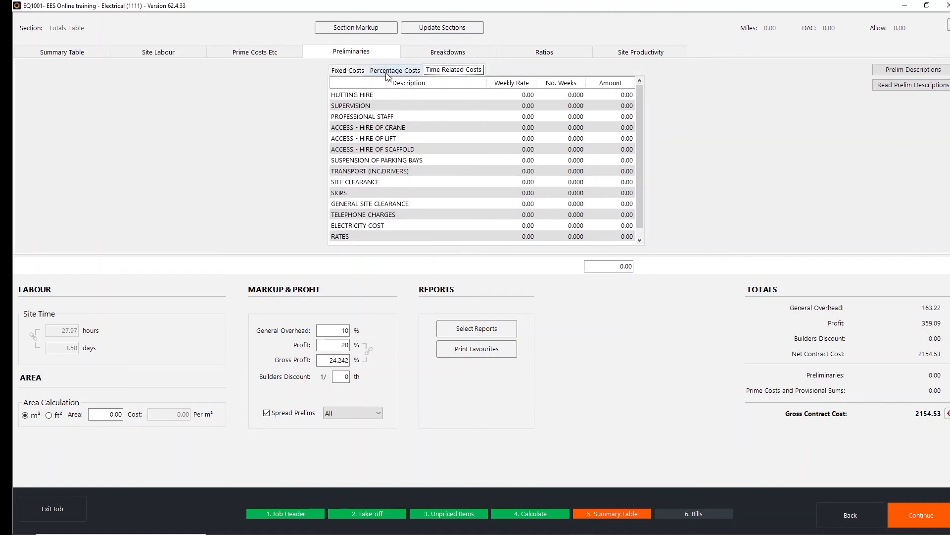
double_click(375, 94)
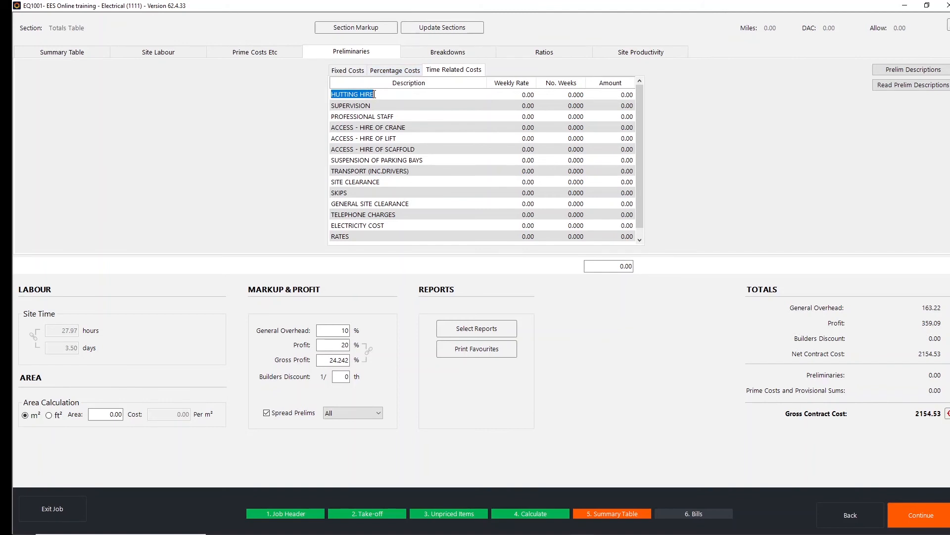
left_click(350, 73)
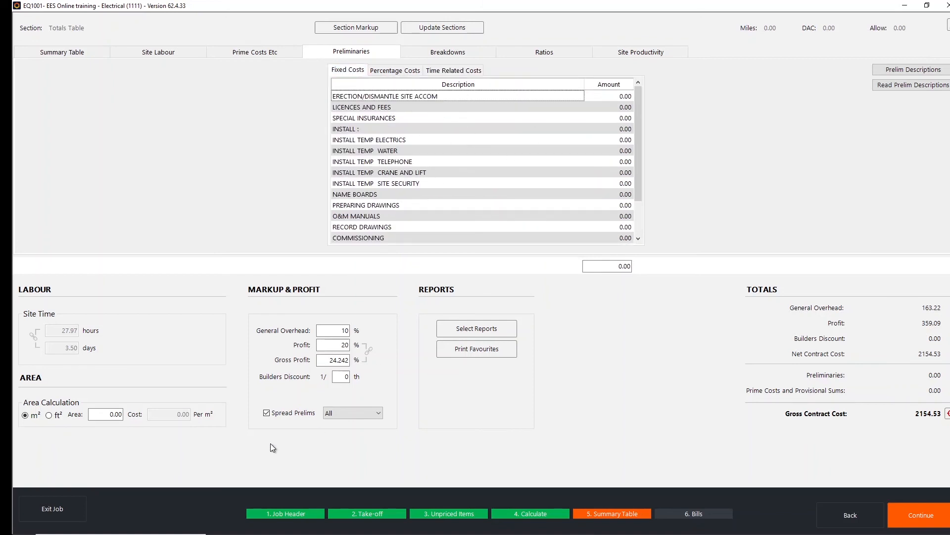
left_click(287, 414)
left_click(286, 415)
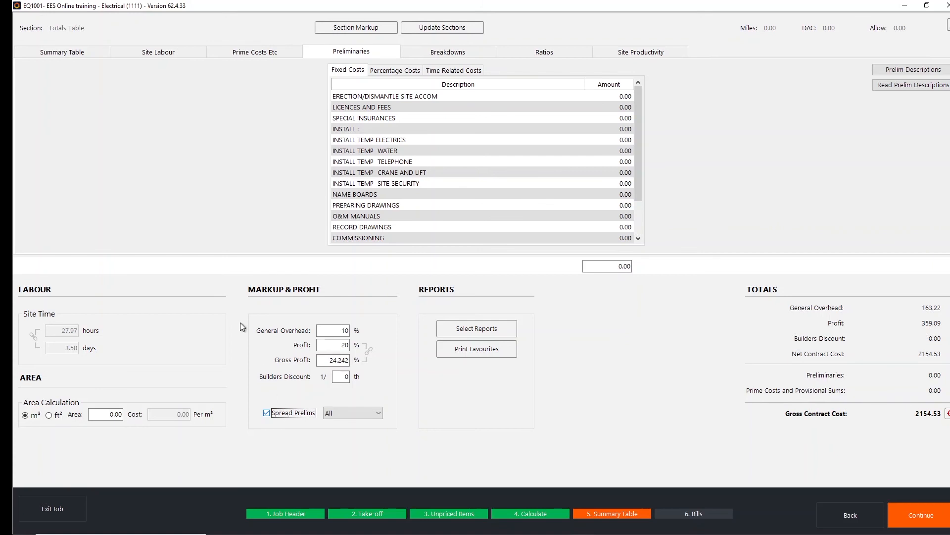
left_click(59, 52)
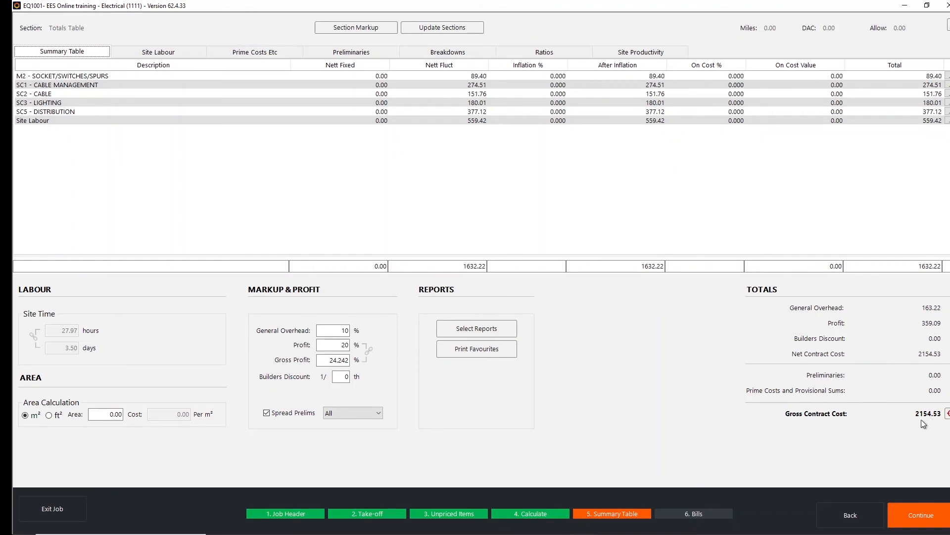
Open the report selection and choose the Takeoff Summary, Tender Profit Summary and Materials Summary - UnPriced reports
left_click(498, 332)
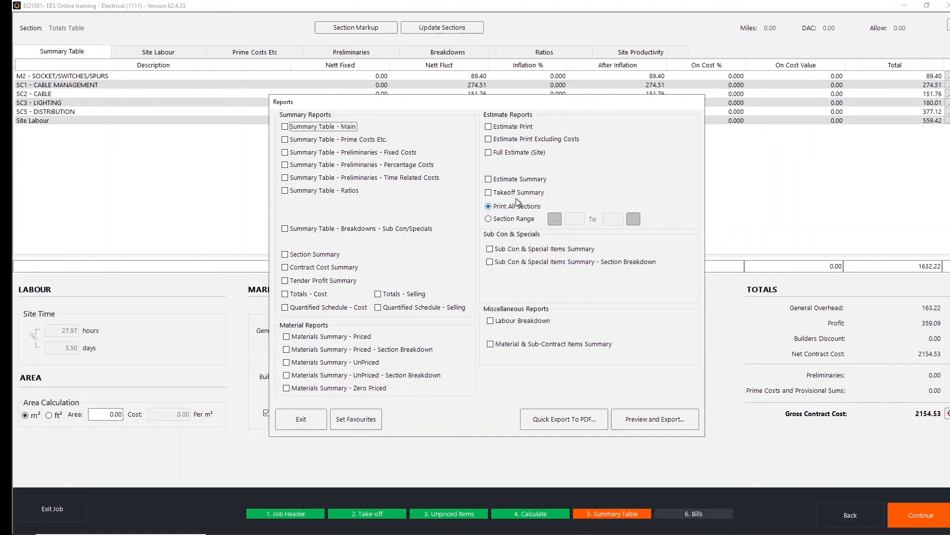
left_click(499, 197)
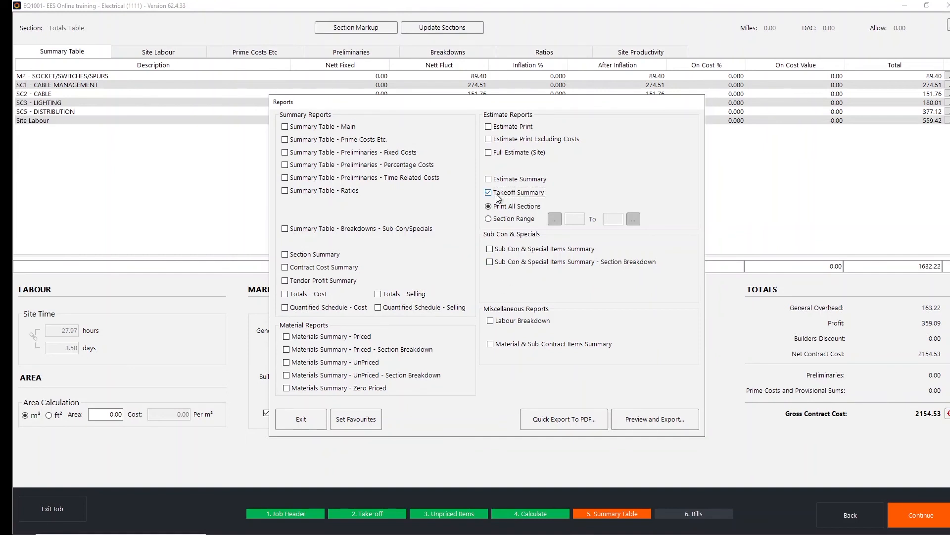
left_click(327, 281)
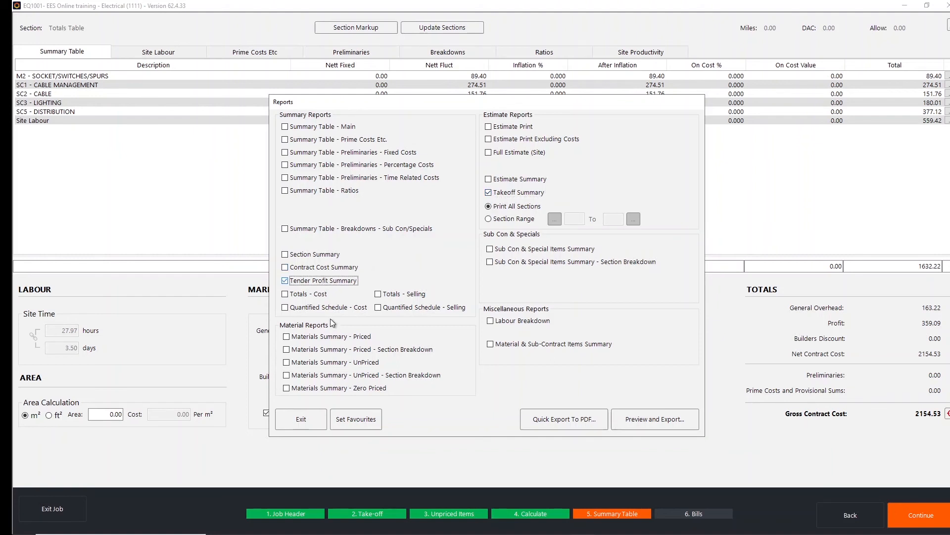
left_click(327, 367)
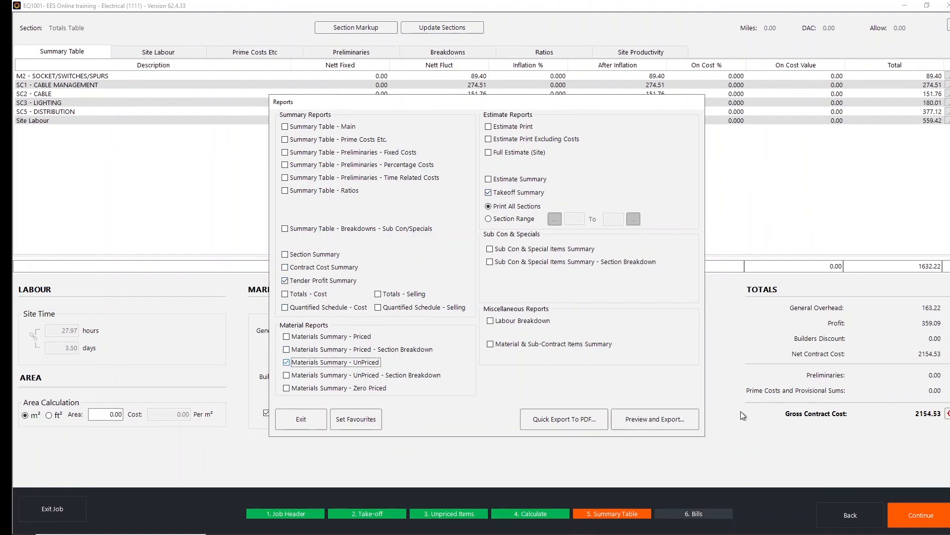
Preview the selected reports and examine the Tender Profit Summary, the Material Summary and both pages of the Takeoff Summary
left_click(684, 422)
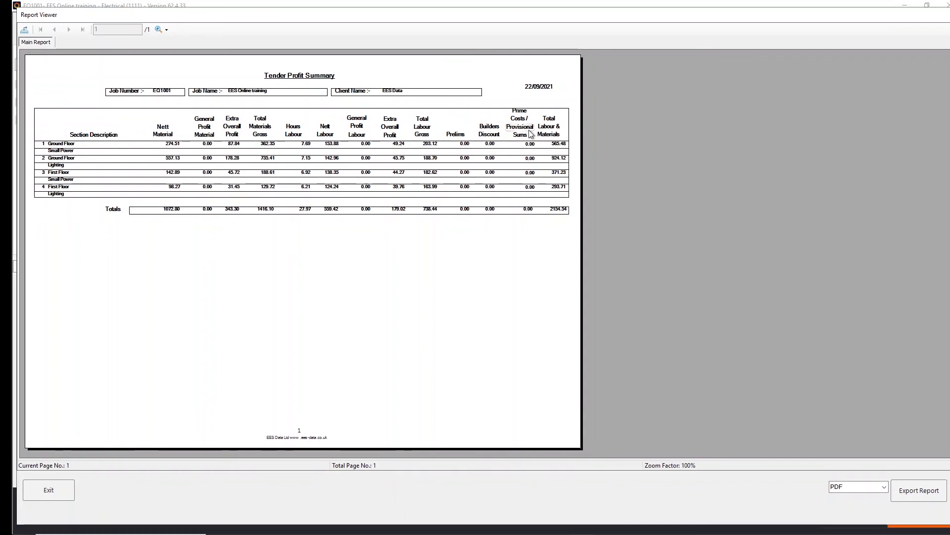
left_click(59, 490)
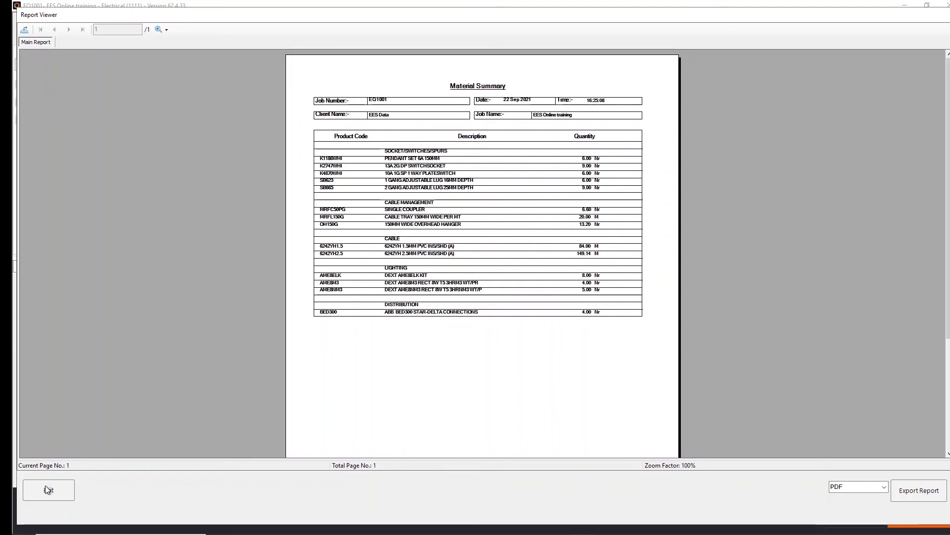
left_click(47, 490)
double_click(175, 346)
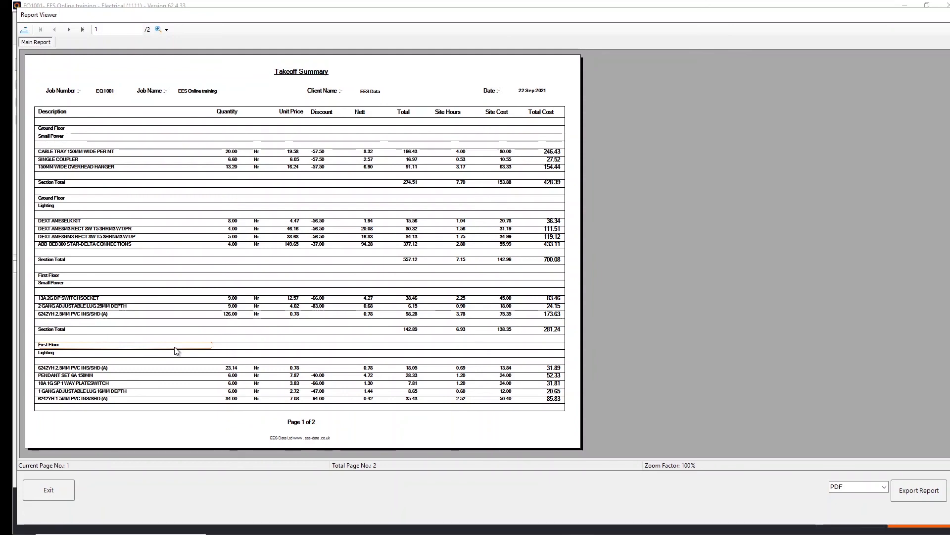
left_click(71, 30)
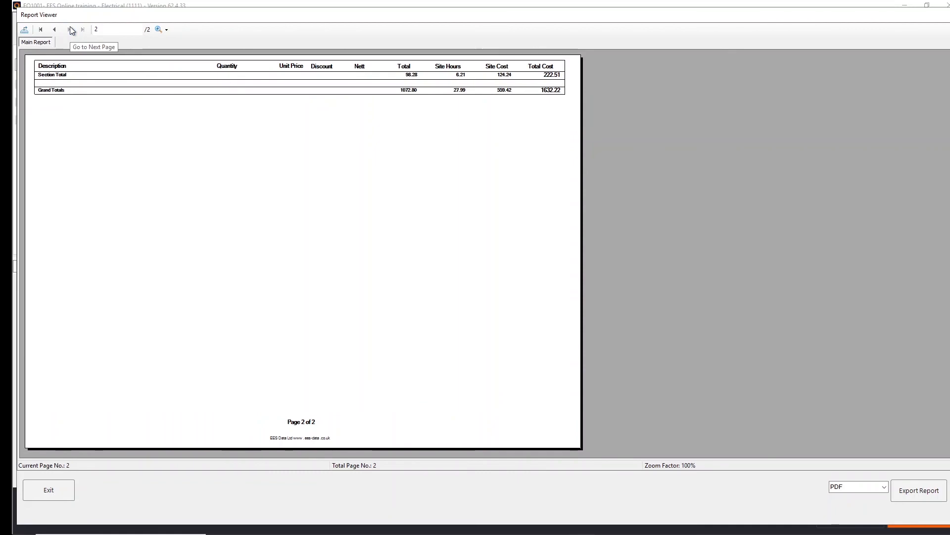
left_click(55, 30)
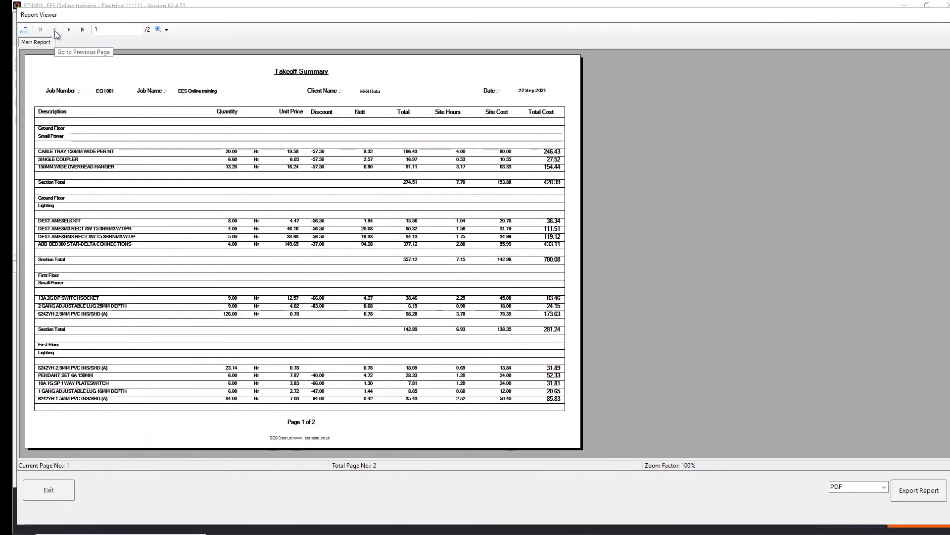
left_click(70, 32)
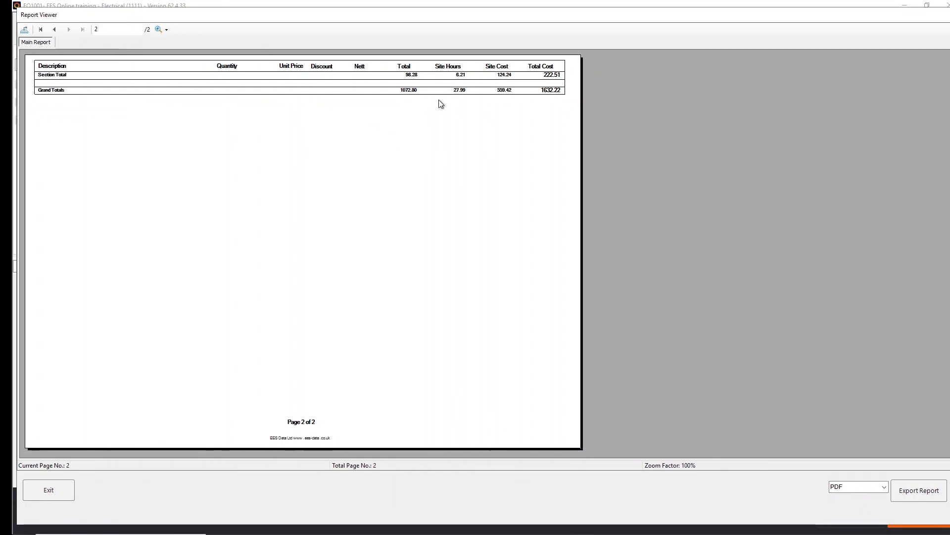
Export the Takeoff Summary as a PDF to the EES Online training reports folder, keeping the suggested file name
left_click(887, 488)
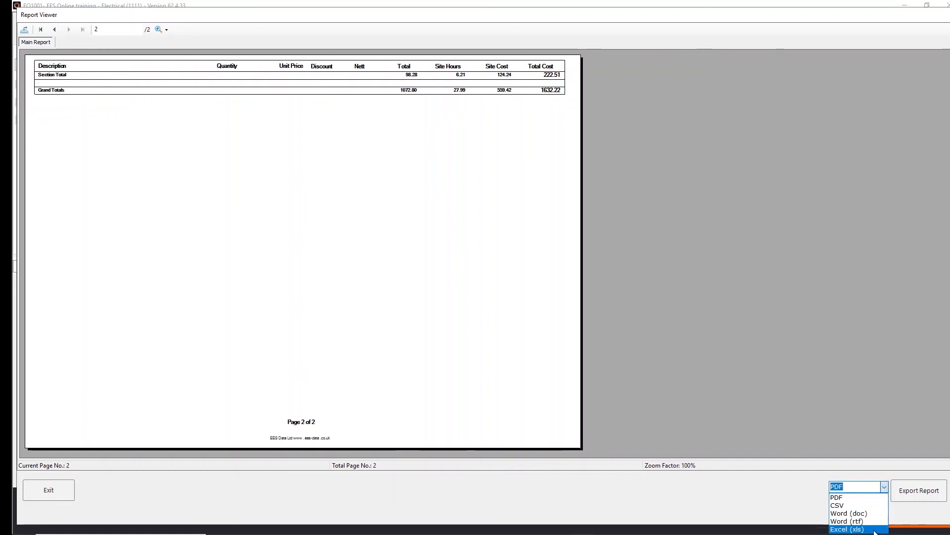
left_click(860, 497)
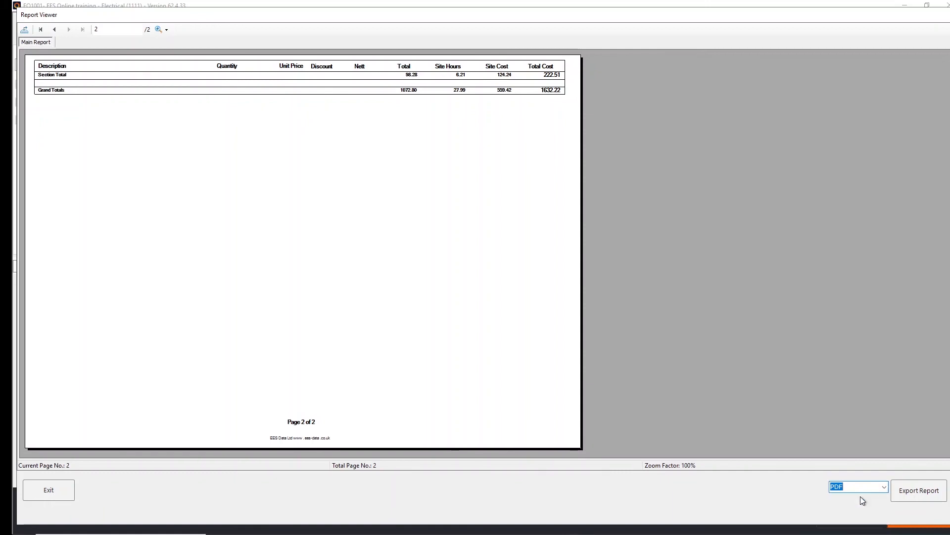
left_click(905, 494)
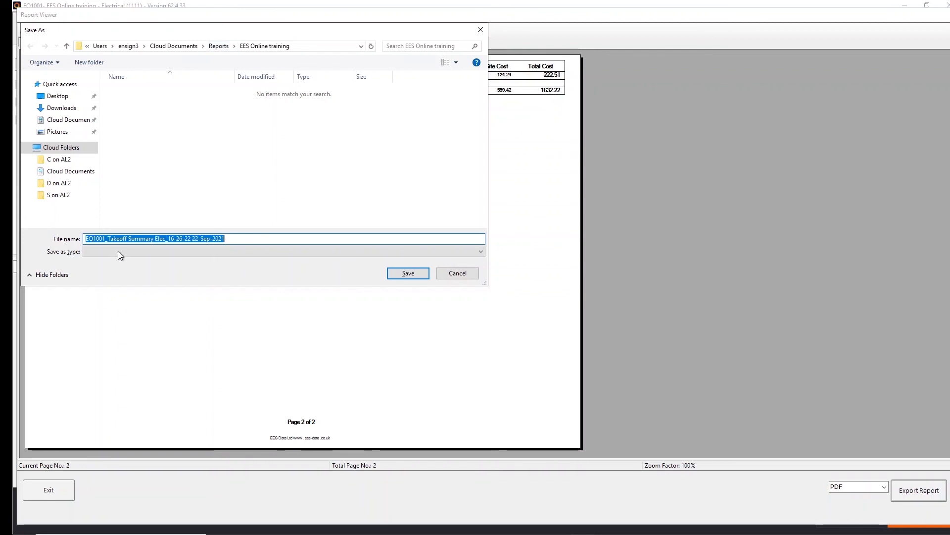
left_click(406, 273)
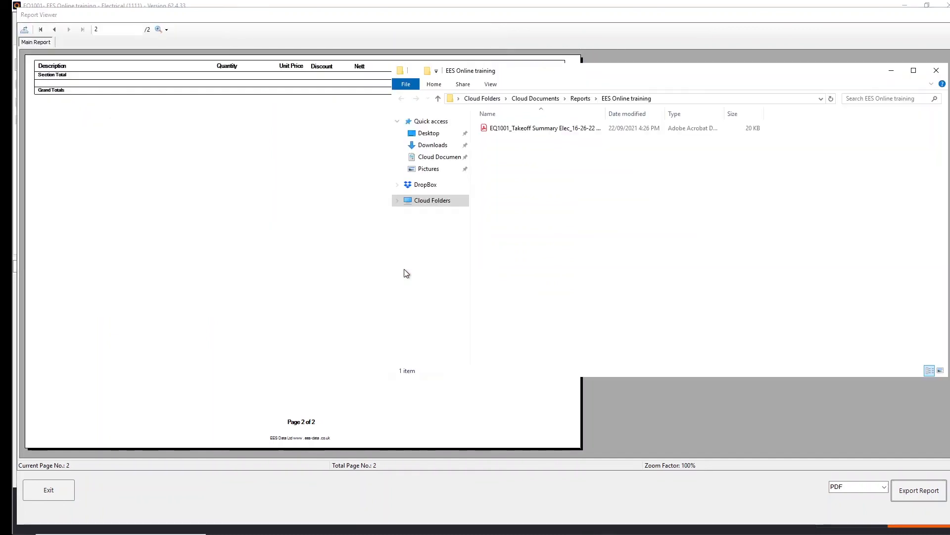
Copy the exported Takeoff Summary PDF from the EES Online training folder onto the desktop
left_click(563, 131)
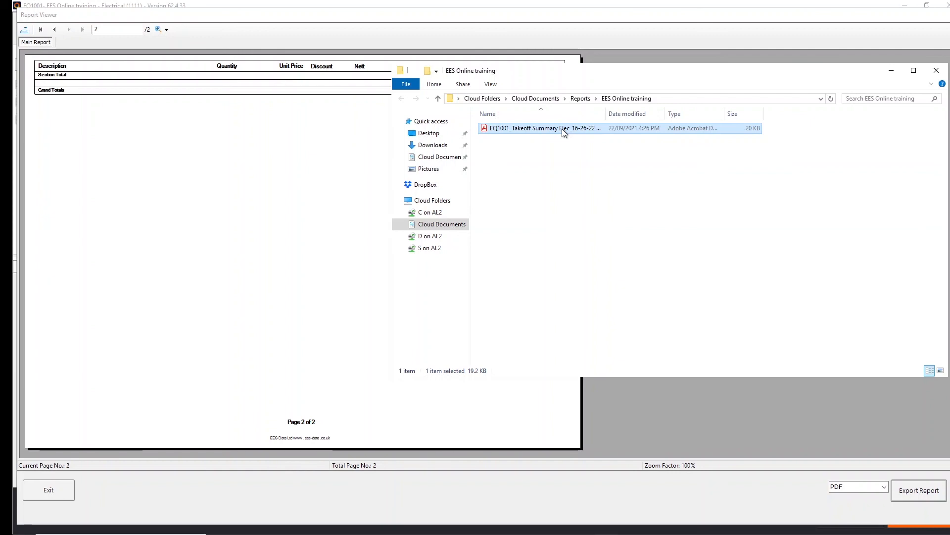
right_click(562, 129)
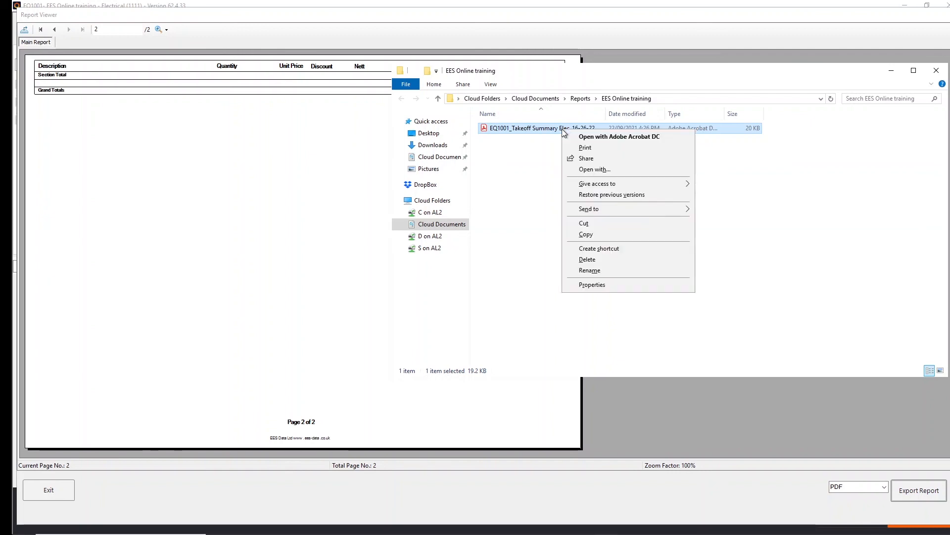
left_click(602, 236)
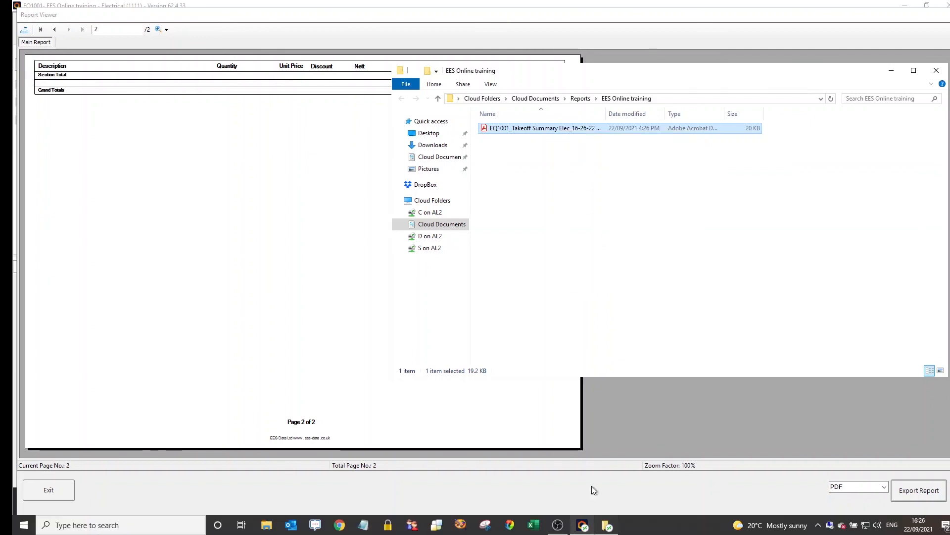
right_click(677, 529)
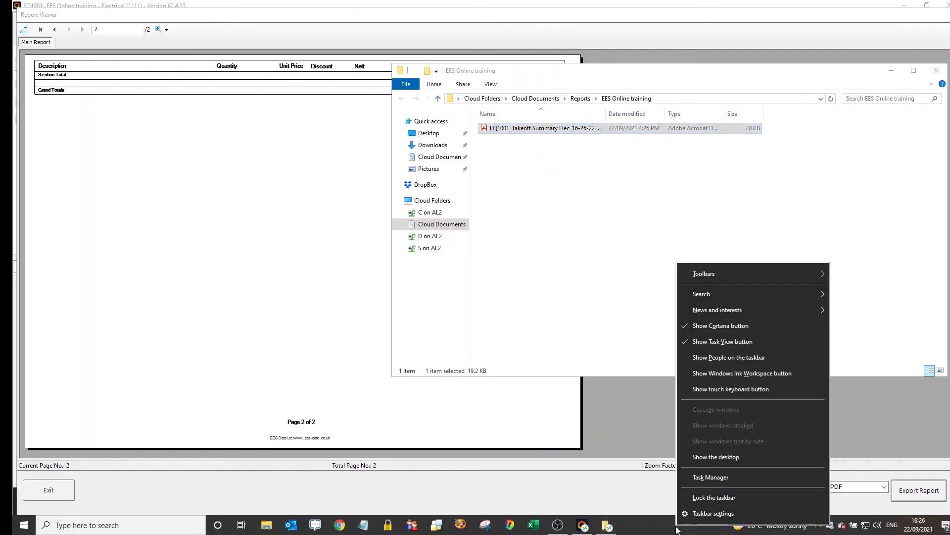
left_click(718, 457)
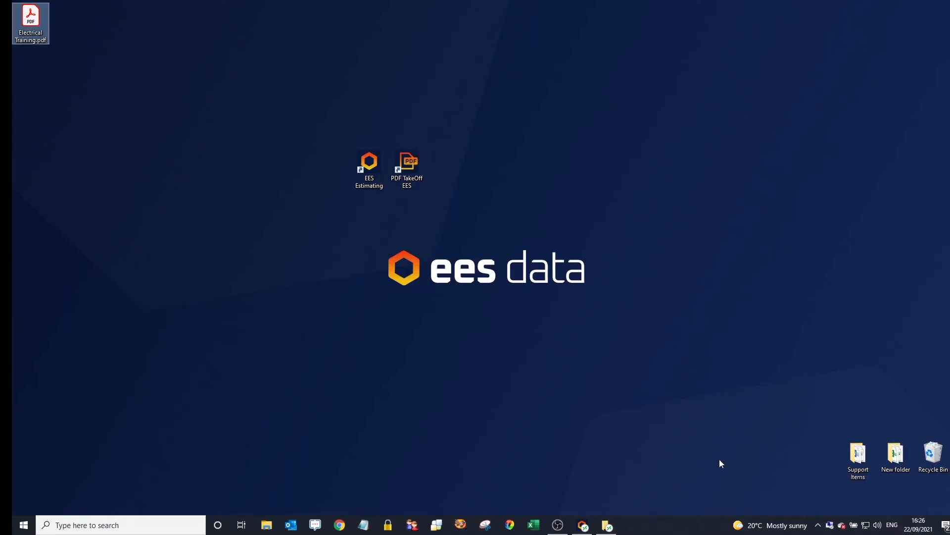
right_click(120, 81)
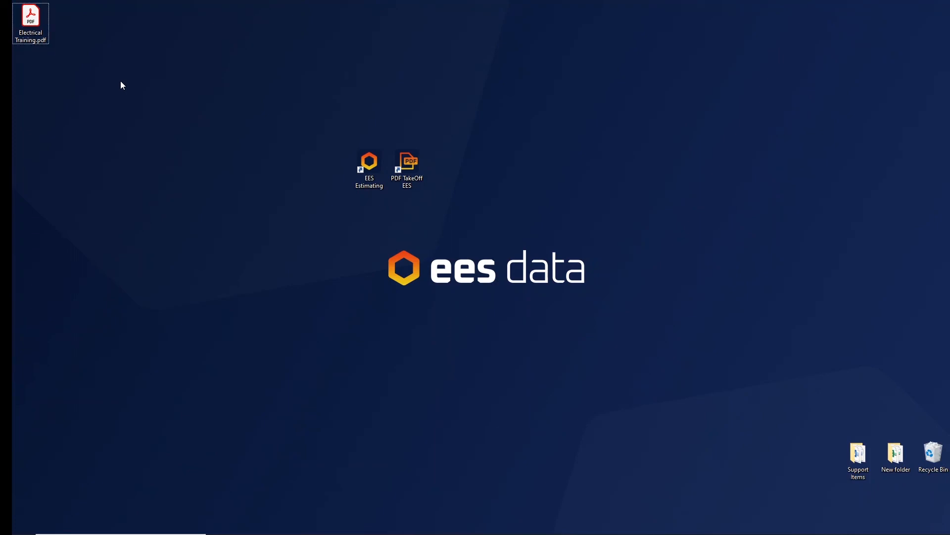
left_click(141, 125)
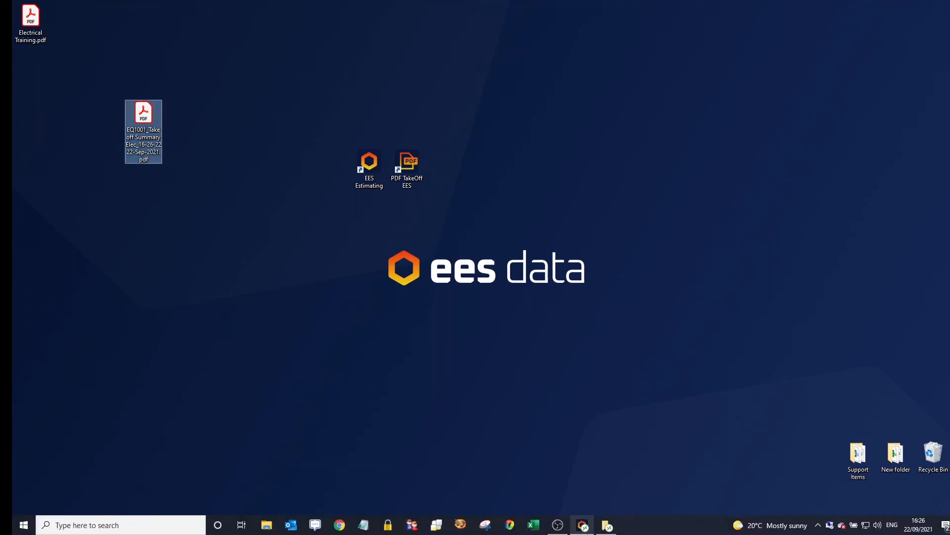
Switch back to EES Estimating, leave the Takeoff Summary preview and the report selection, and return to the summary table
left_click(587, 525)
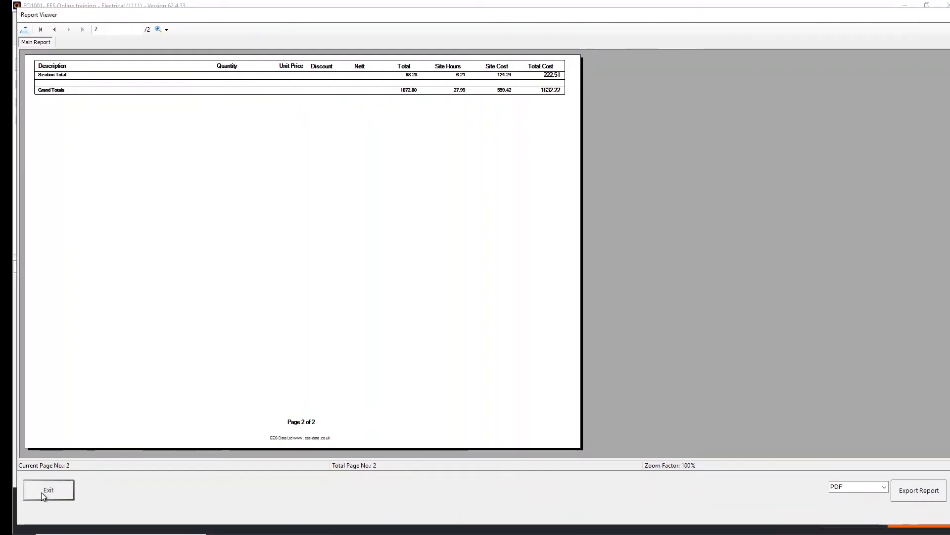
left_click(40, 492)
left_click(295, 420)
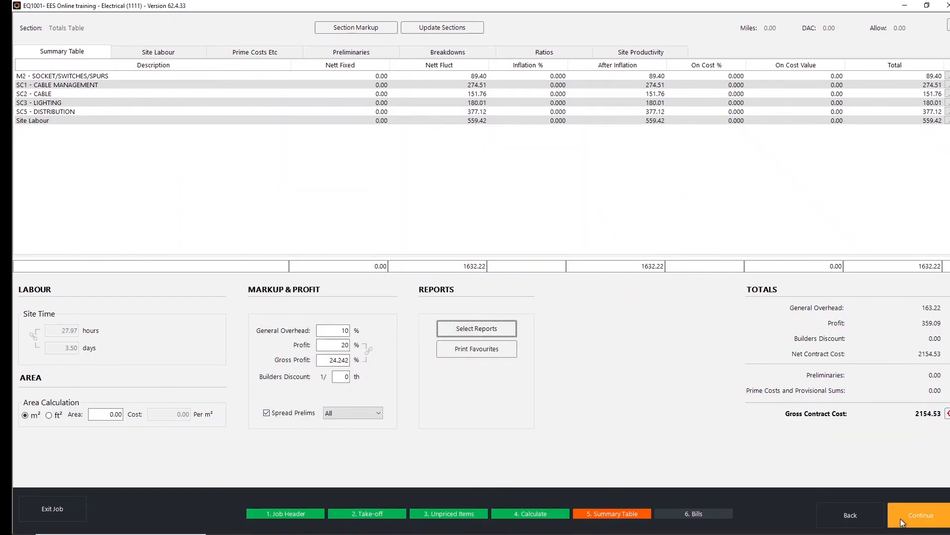
left_click(473, 331)
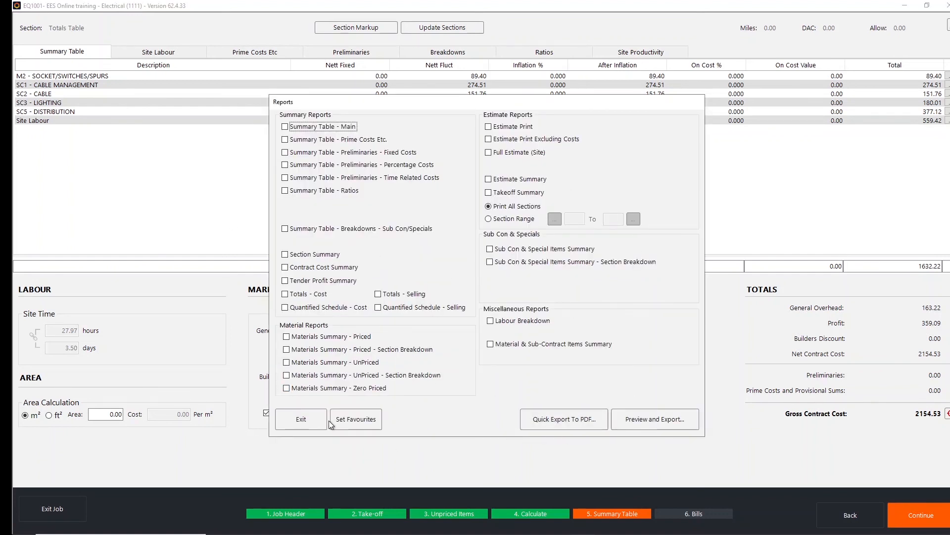
left_click(302, 420)
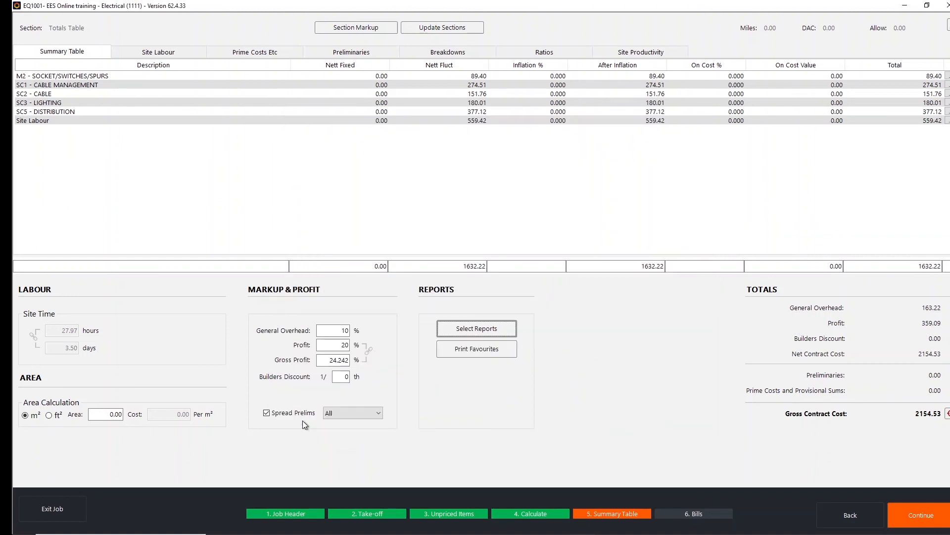
Prepare bill 001 for all job sections and preview its Section Summary and Tender Summary
left_click(918, 513)
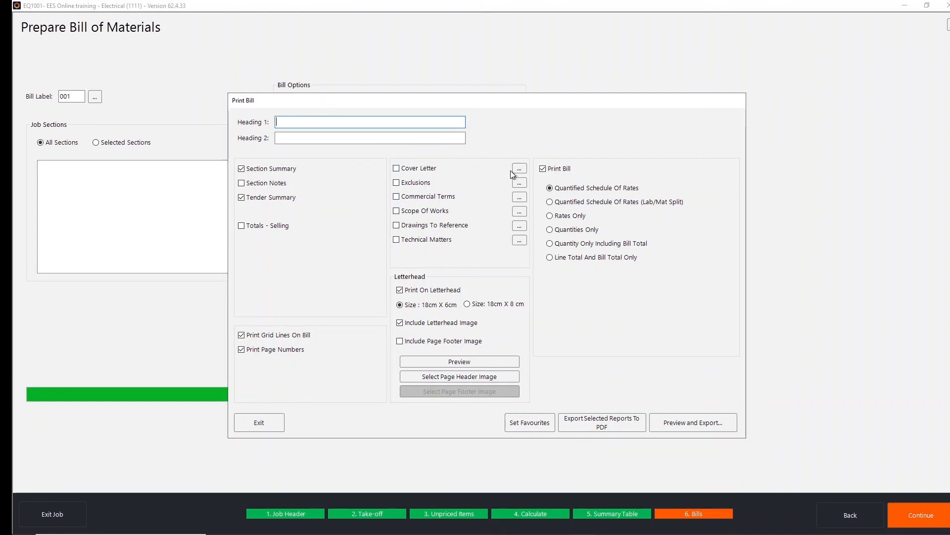
left_click(690, 428)
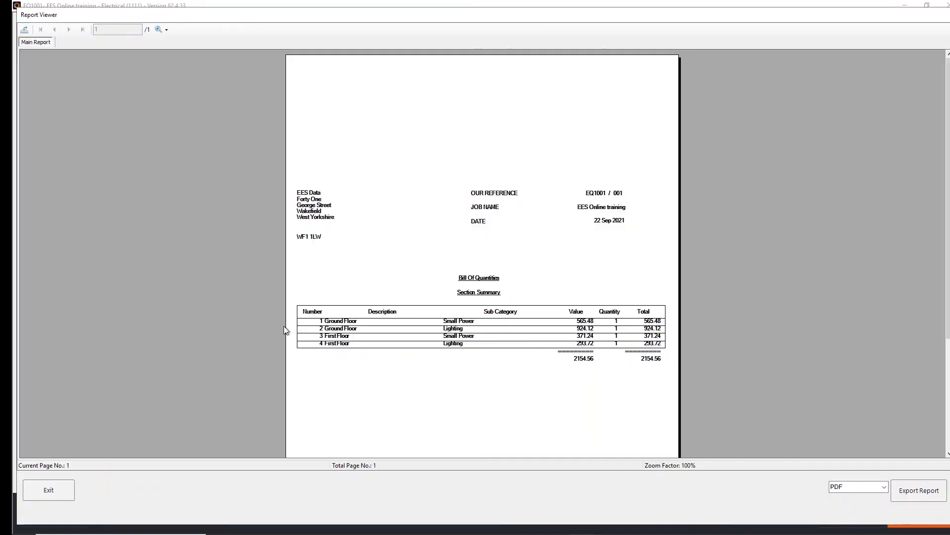
left_click(48, 490)
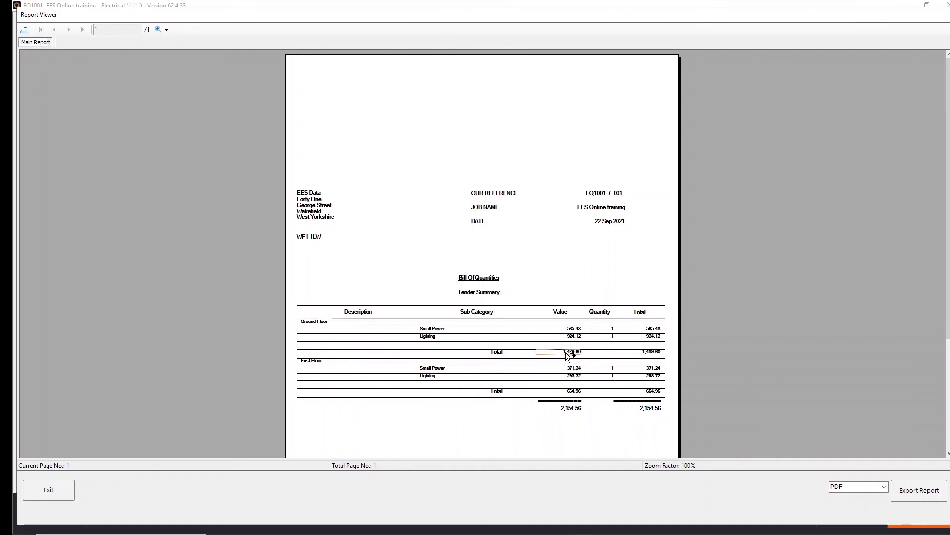
Examine both pages of the Bill of Quantities, including its letterhead area and export option, and return to the Prepare Bill of Materials page
left_click(42, 484)
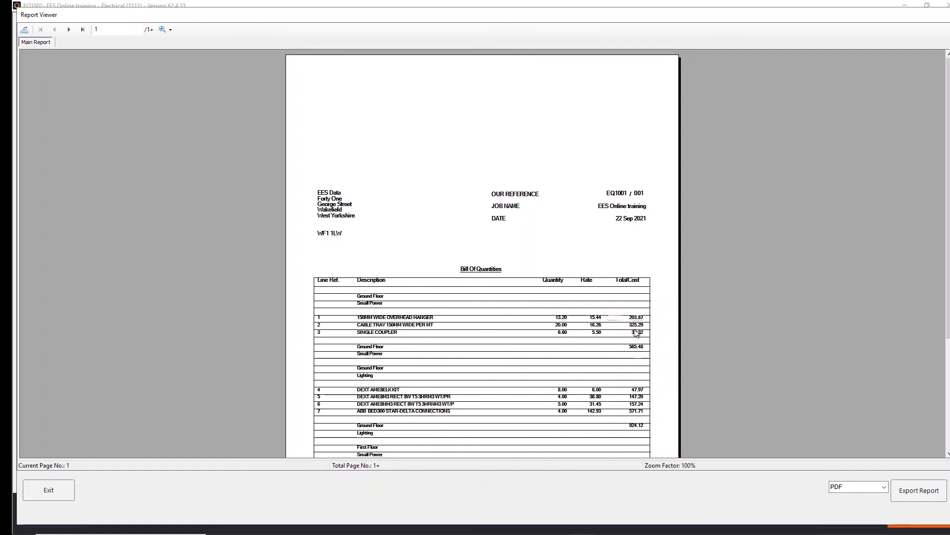
scroll(636, 347, "down", 2)
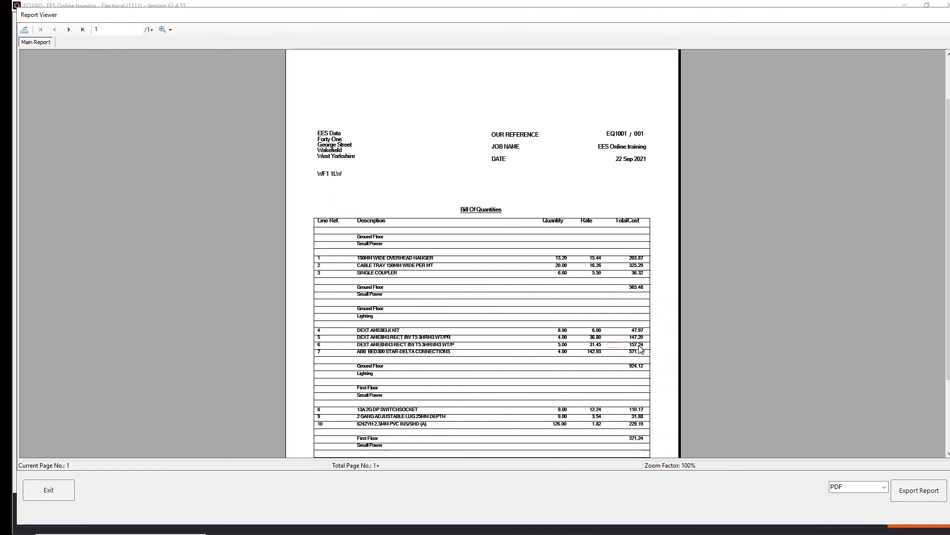
scroll(640, 348, "down", 1)
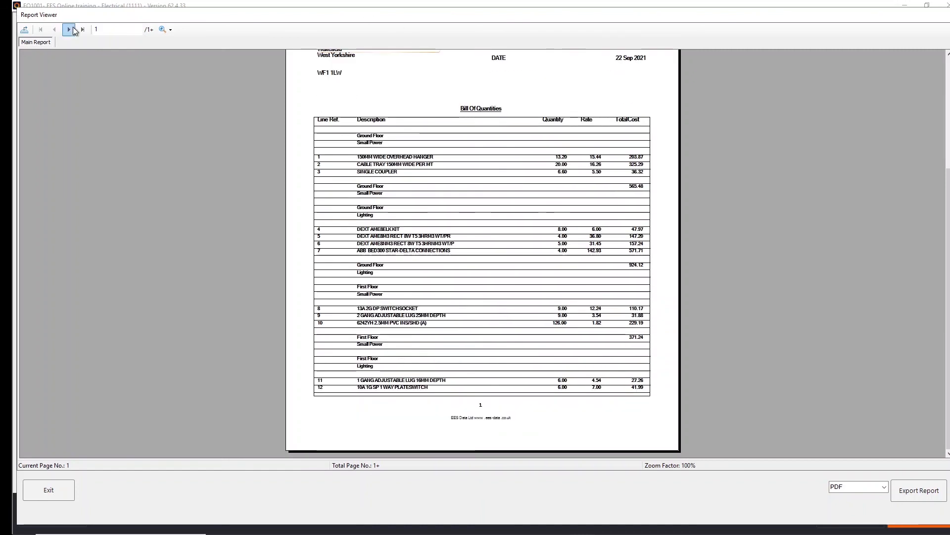
left_click(70, 29)
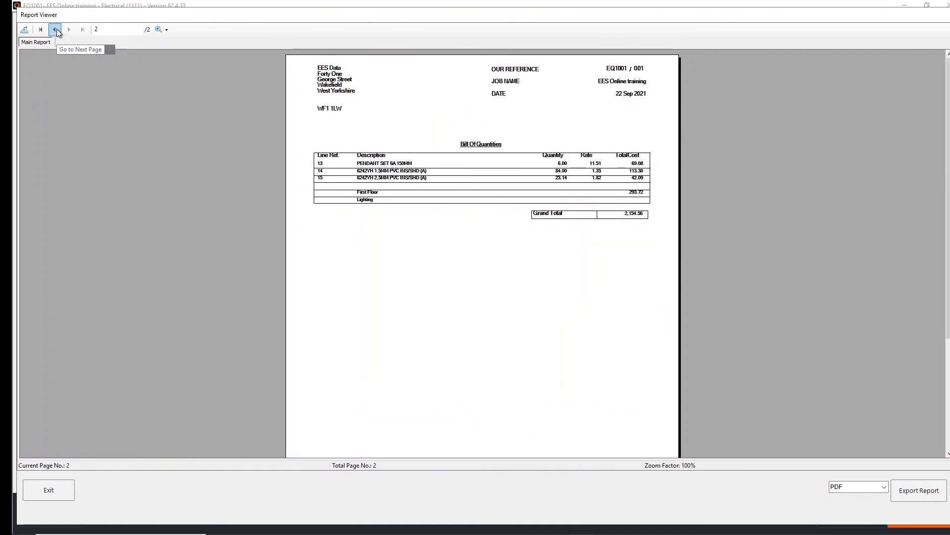
left_click(56, 30)
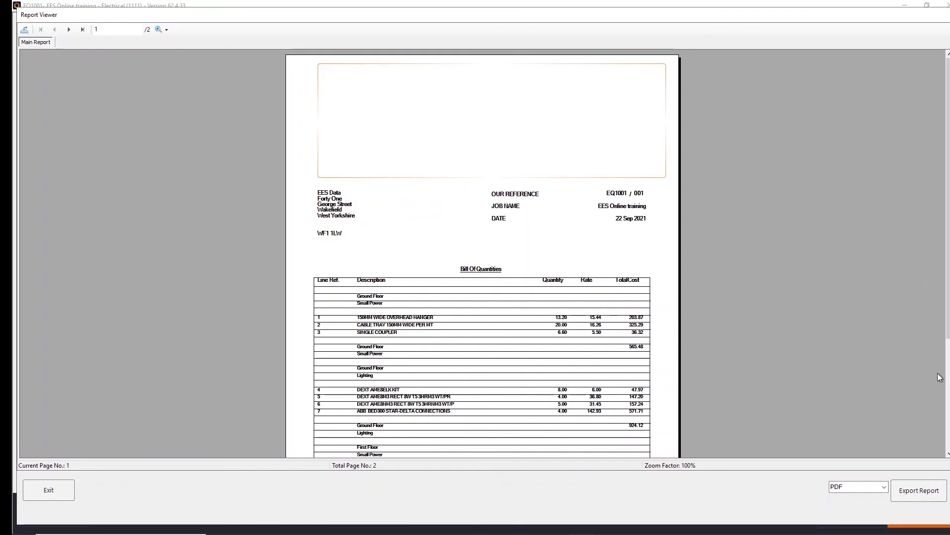
left_click(904, 495)
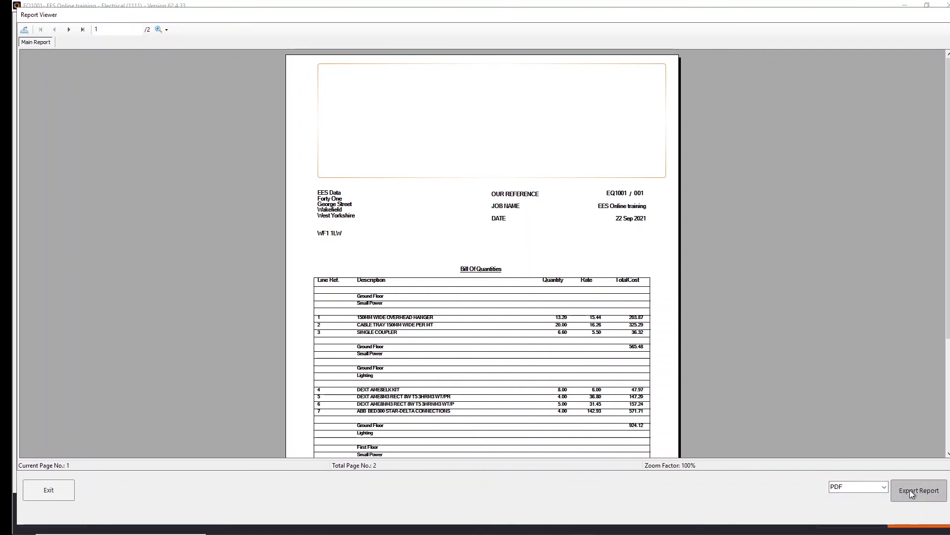
left_click(63, 495)
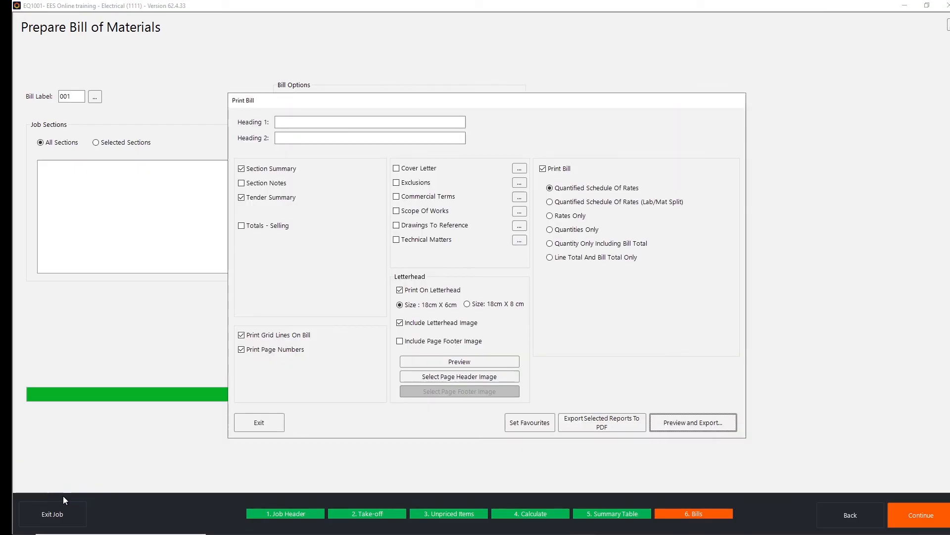
left_click(260, 422)
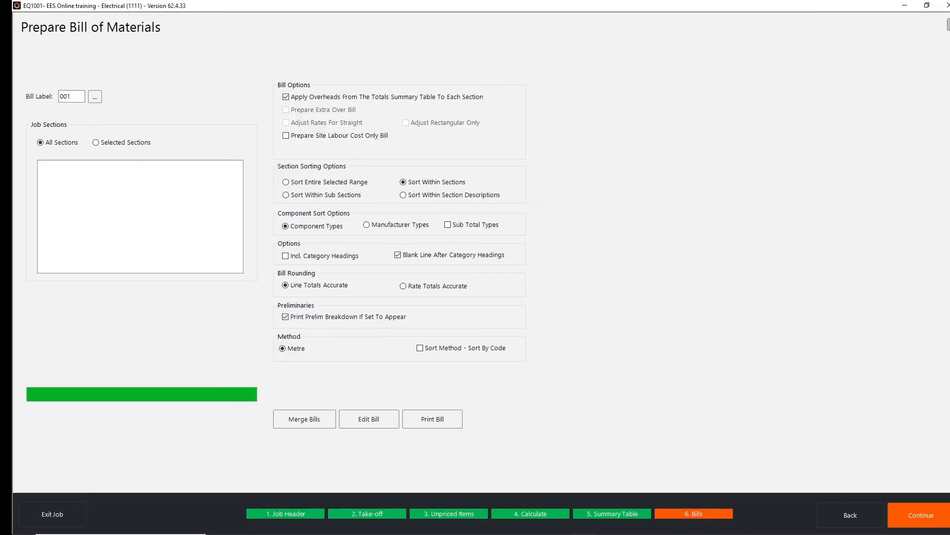